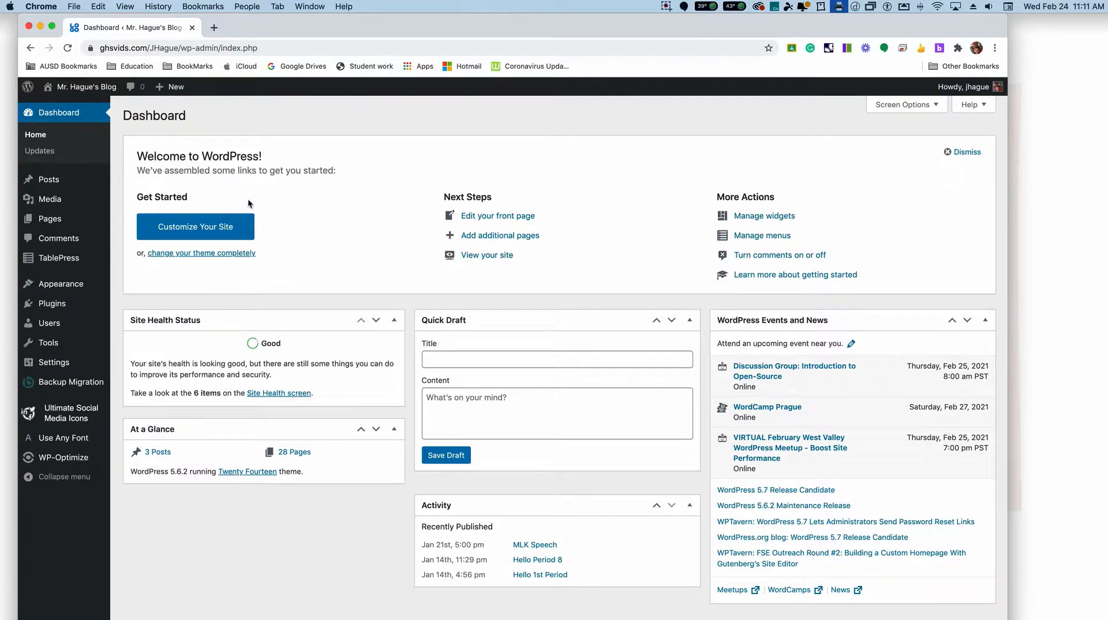
# Step: Open Google Drive in a new browser tab and create a blank Google Form
pyautogui.click(214, 28)
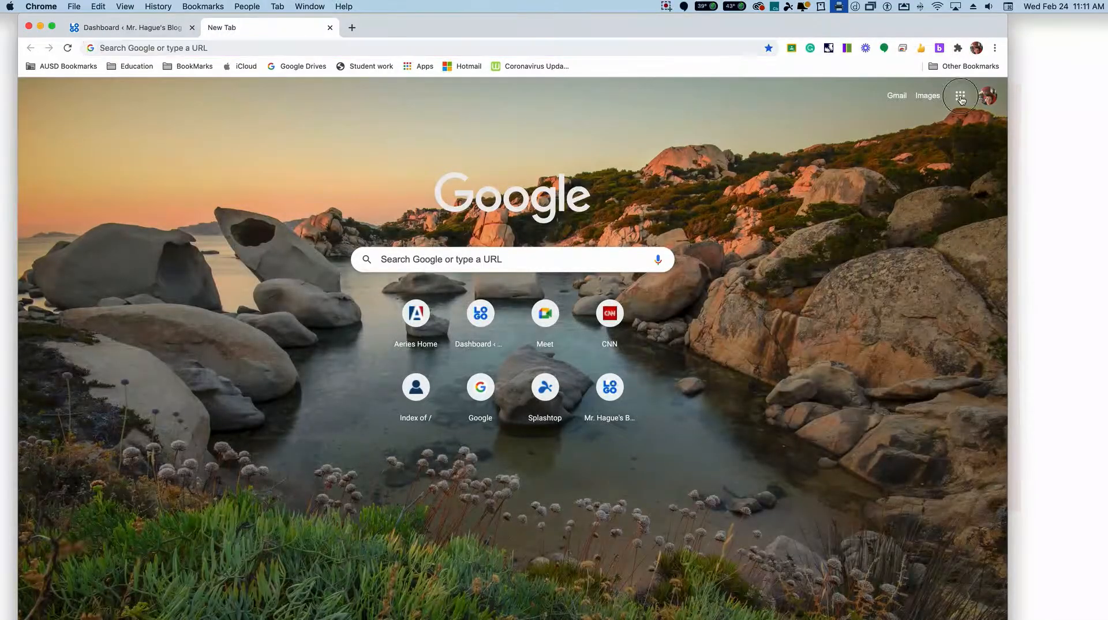
pyautogui.click(960, 96)
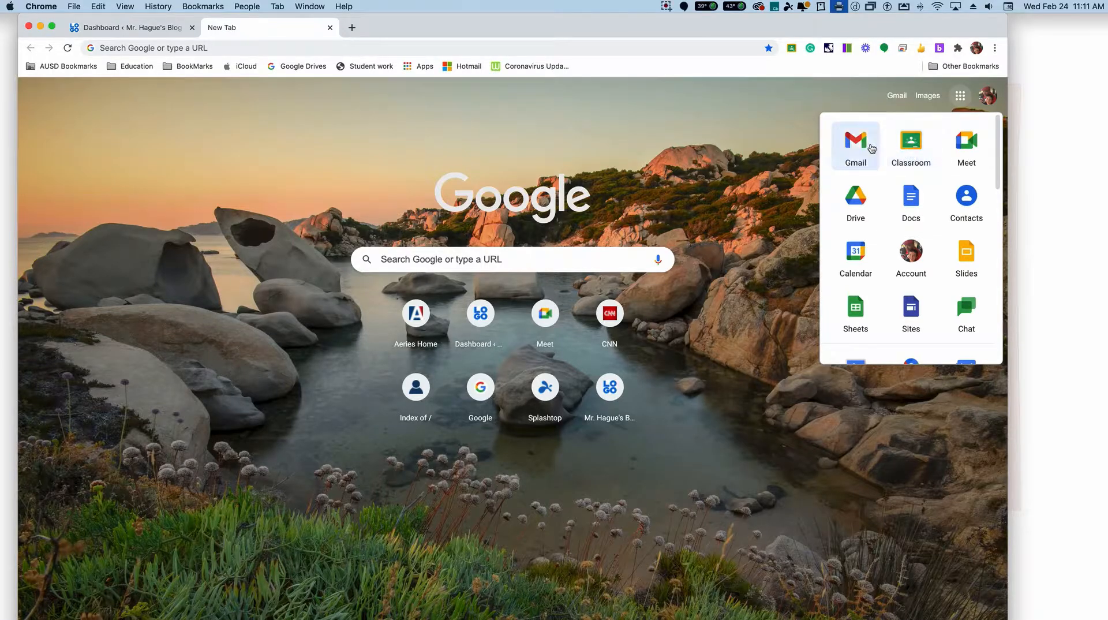
pyautogui.click(865, 201)
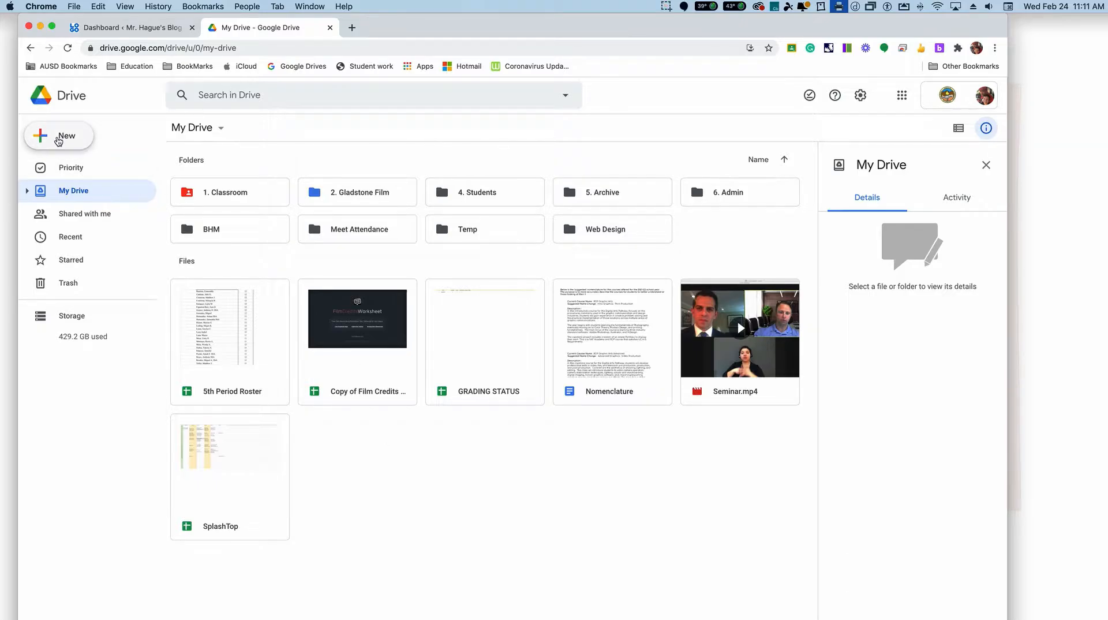
pyautogui.click(58, 138)
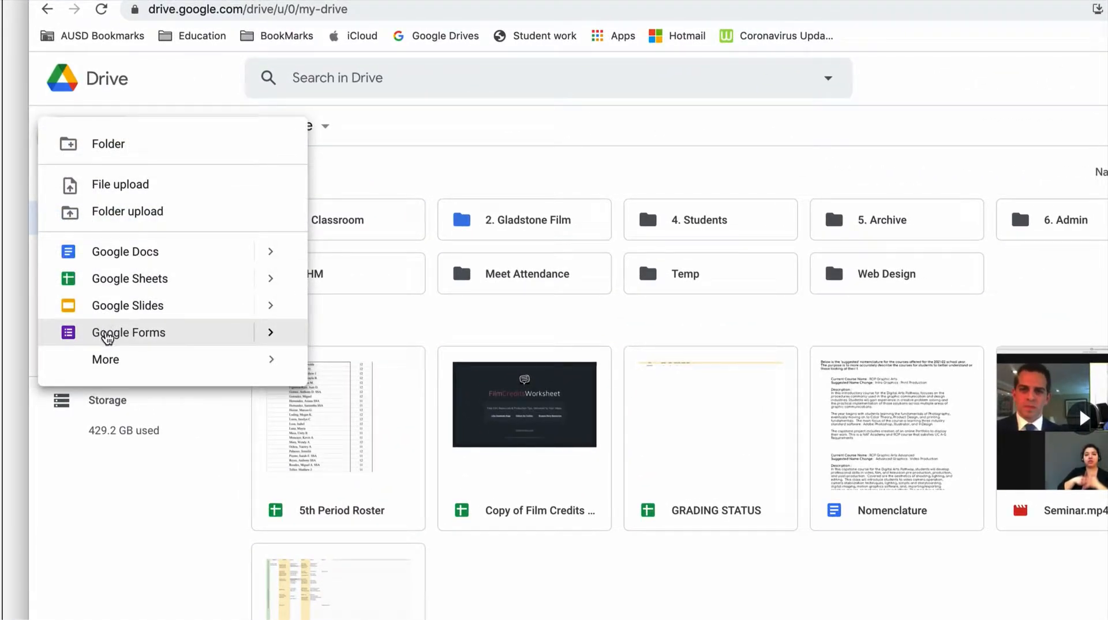
pyautogui.click(107, 334)
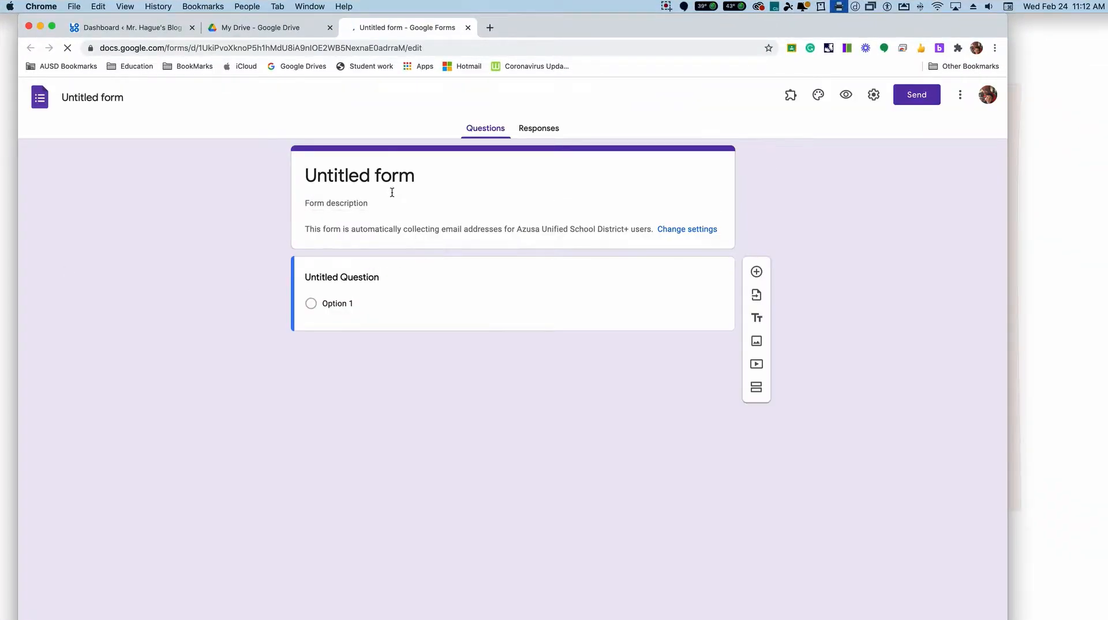
# Step: Title the form "CTE Form Entry" and turn its first question into a short-answer question named "Name"
pyautogui.click(417, 175)
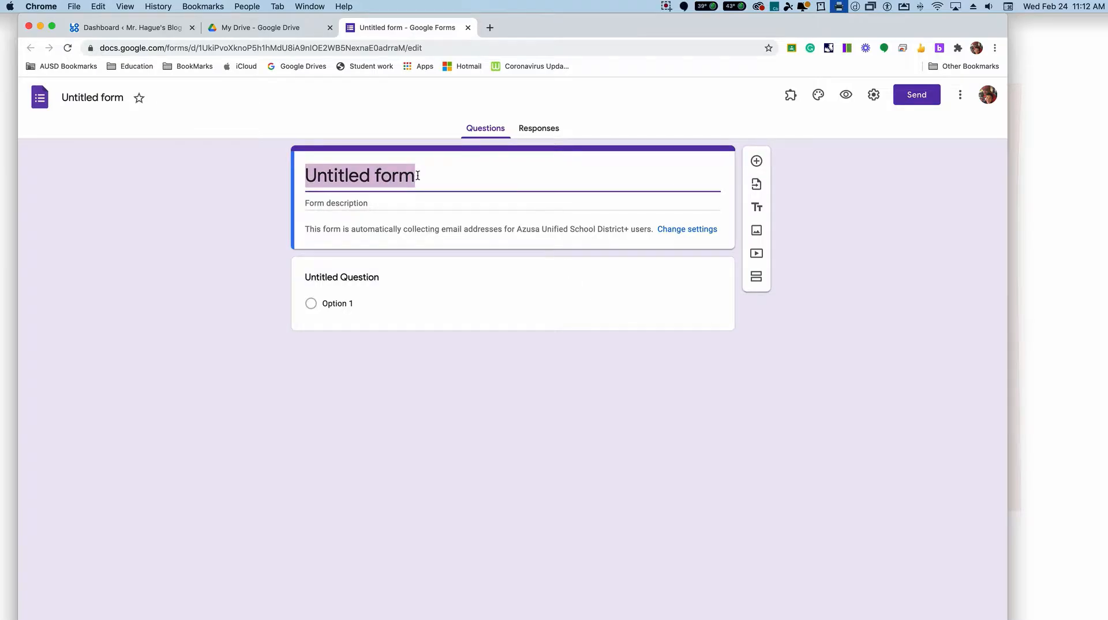
pyautogui.write('CT')
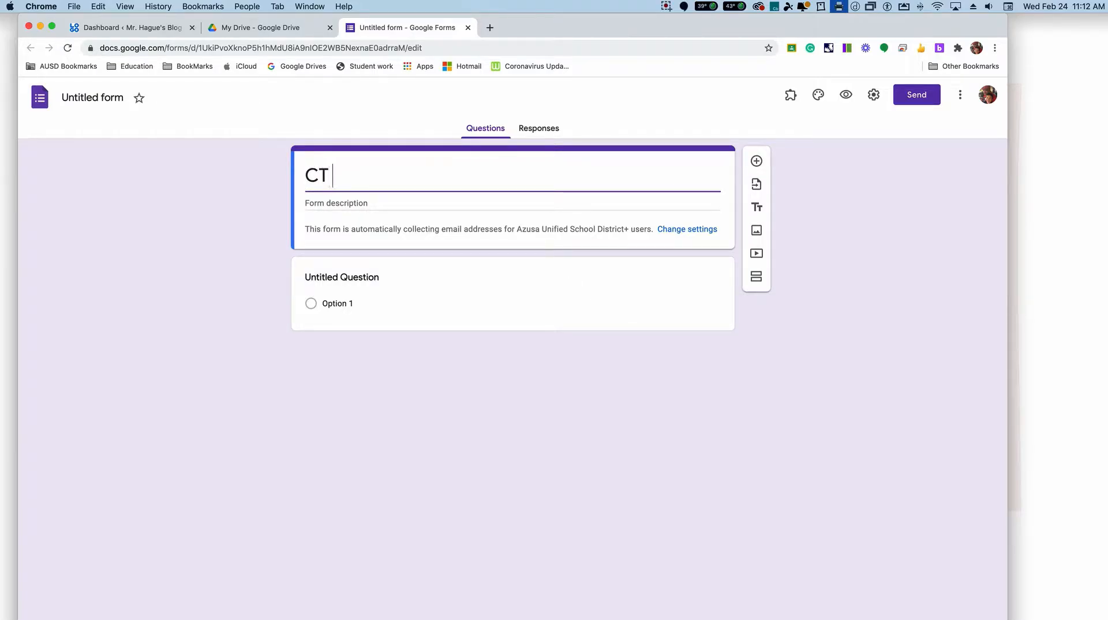
pyautogui.write('E Form Entry')
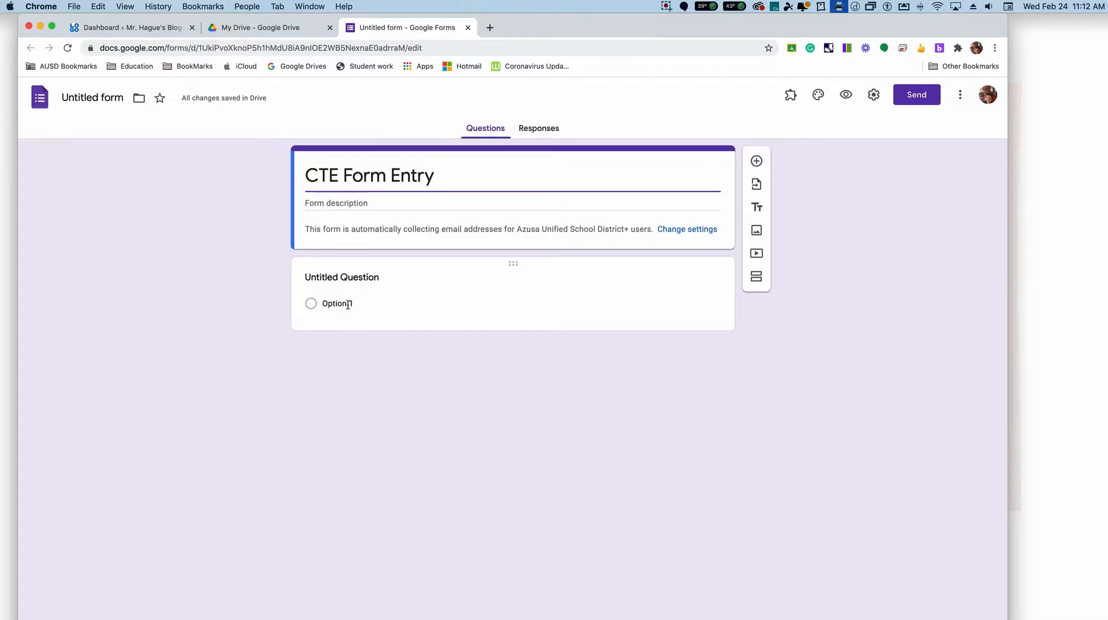
pyautogui.click(359, 278)
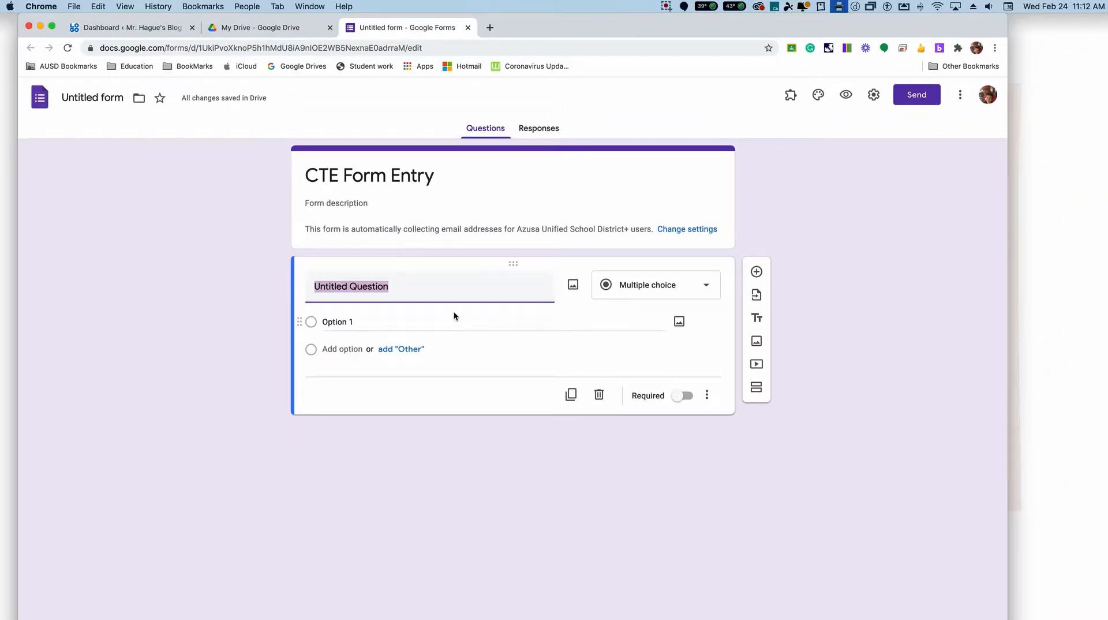
pyautogui.write('Name')
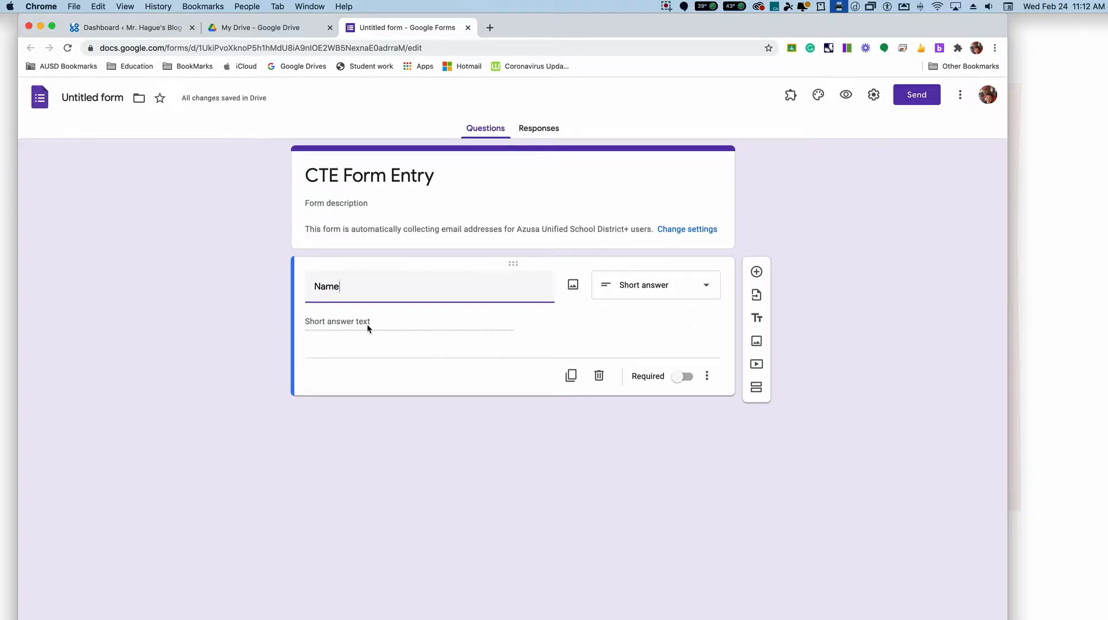
# Step: Add a short-answer question named "Email" and a paragraph question named "Message" below the Name question
pyautogui.click(757, 274)
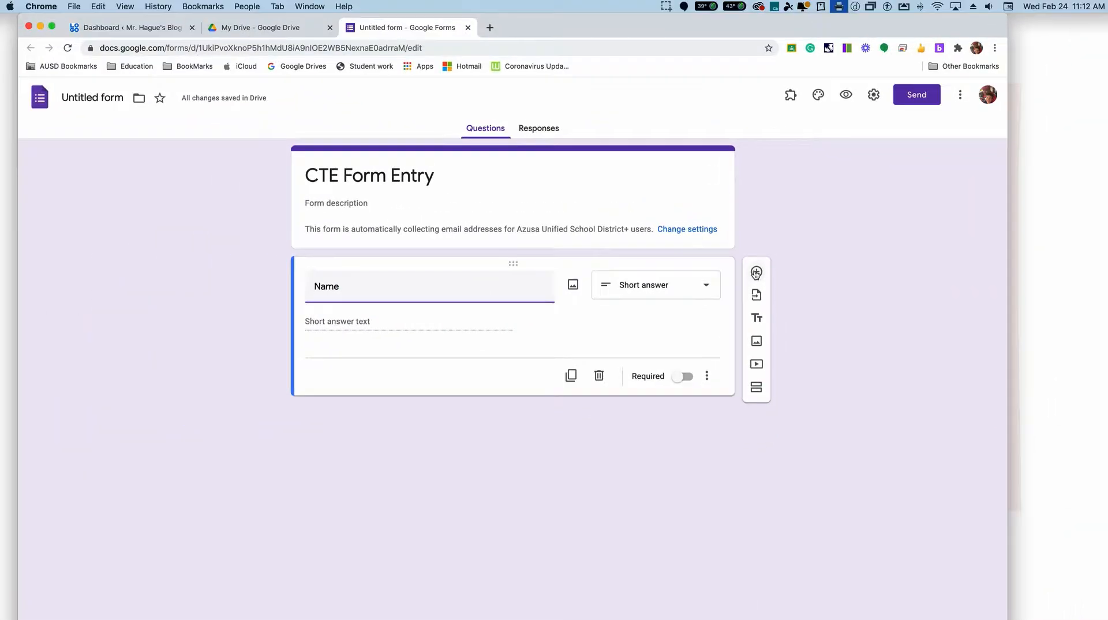
pyautogui.click(757, 275)
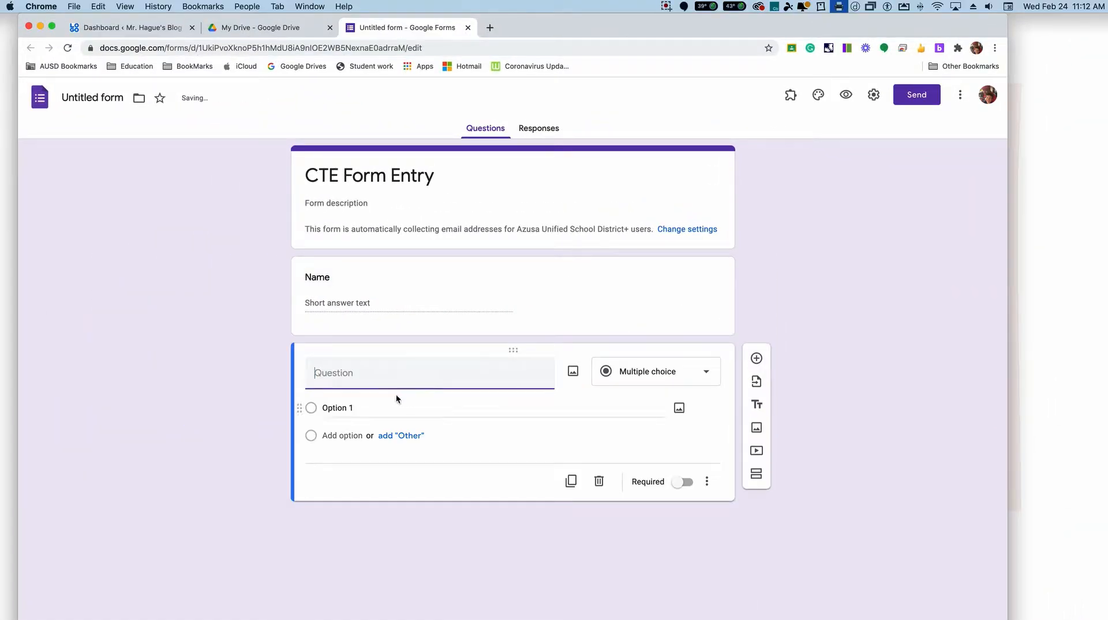
pyautogui.write('Email')
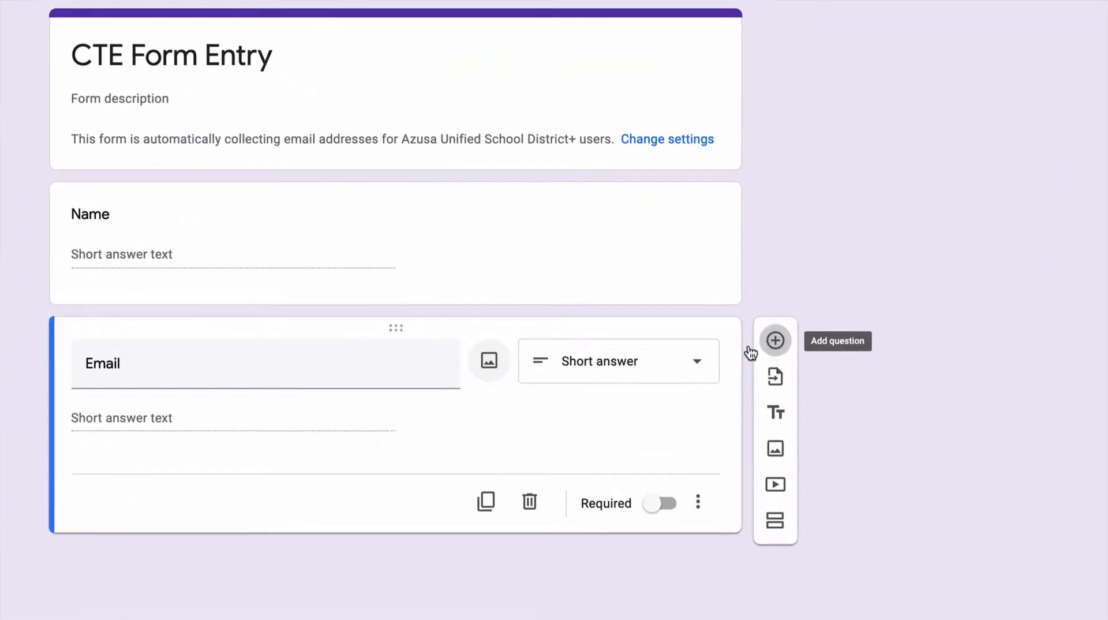
pyautogui.click(772, 342)
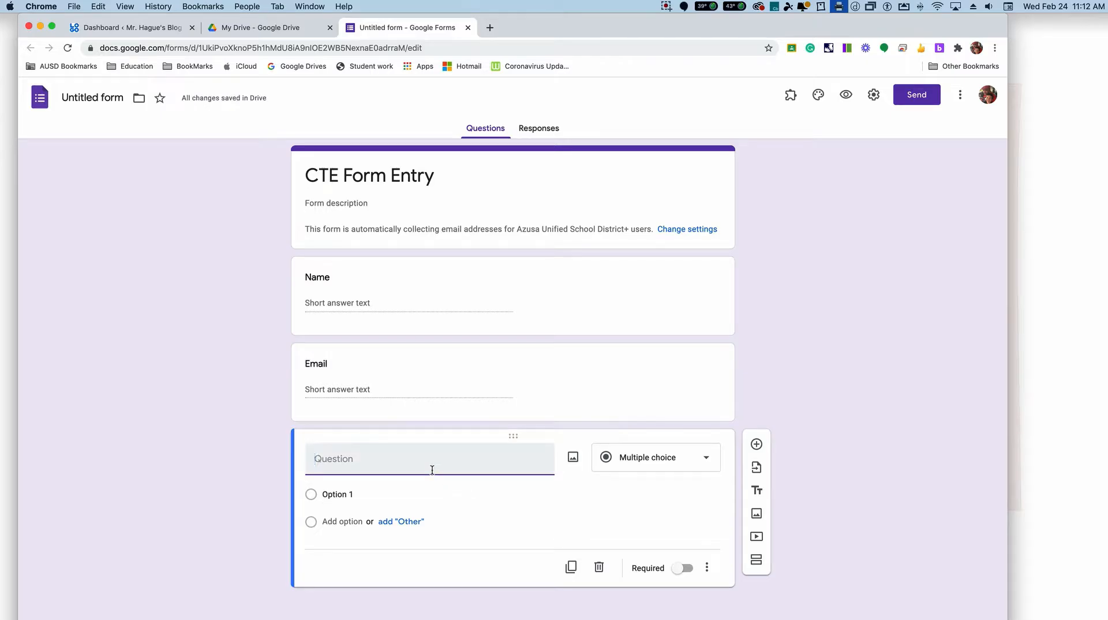
pyautogui.write('Message')
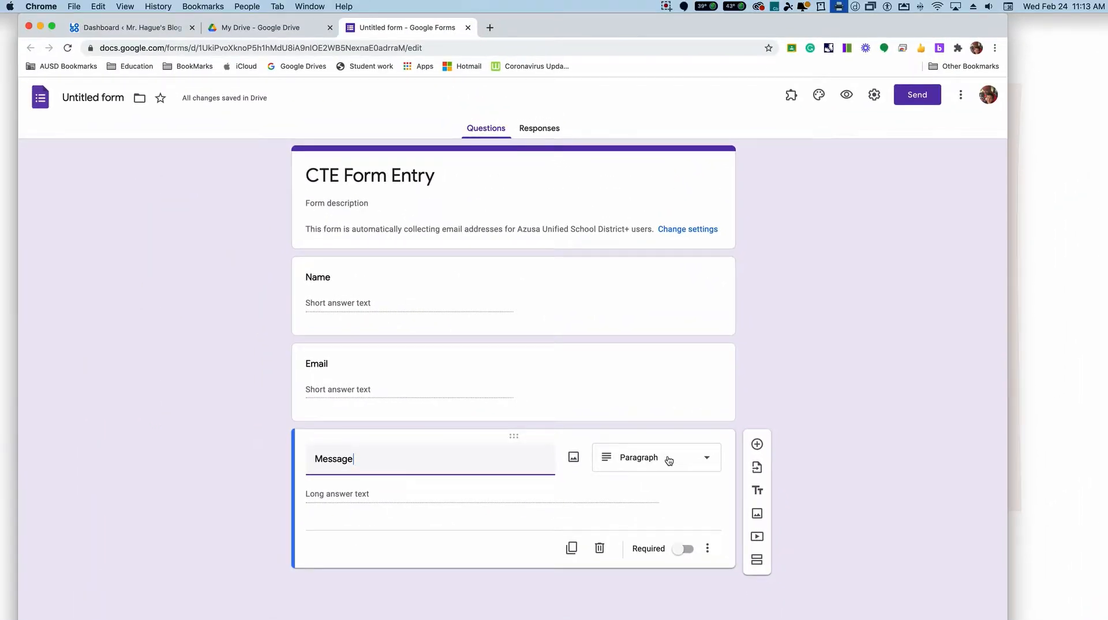
# Step: Make the Email and Name questions required and name the form file "CTE Form Entry"
pyautogui.click(369, 366)
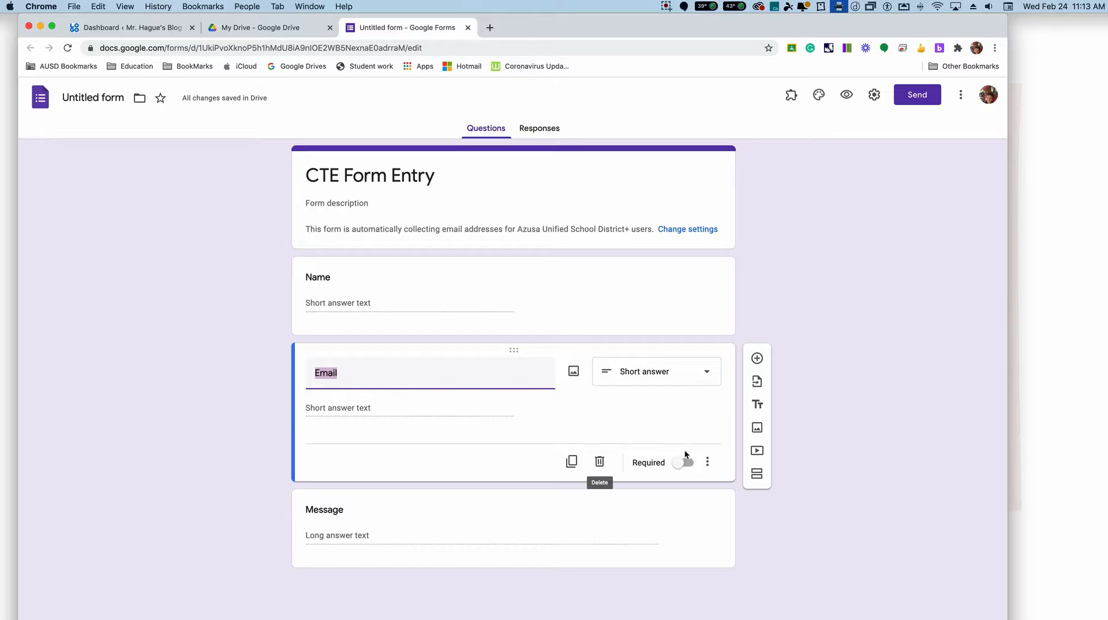
pyautogui.click(683, 462)
pyautogui.click(364, 286)
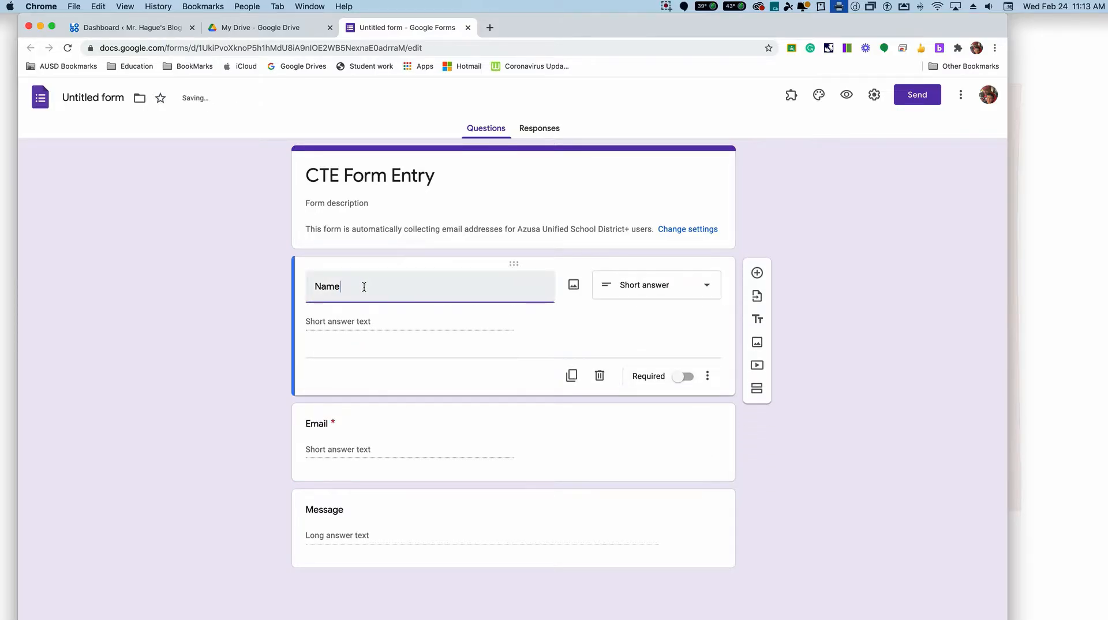
pyautogui.click(682, 376)
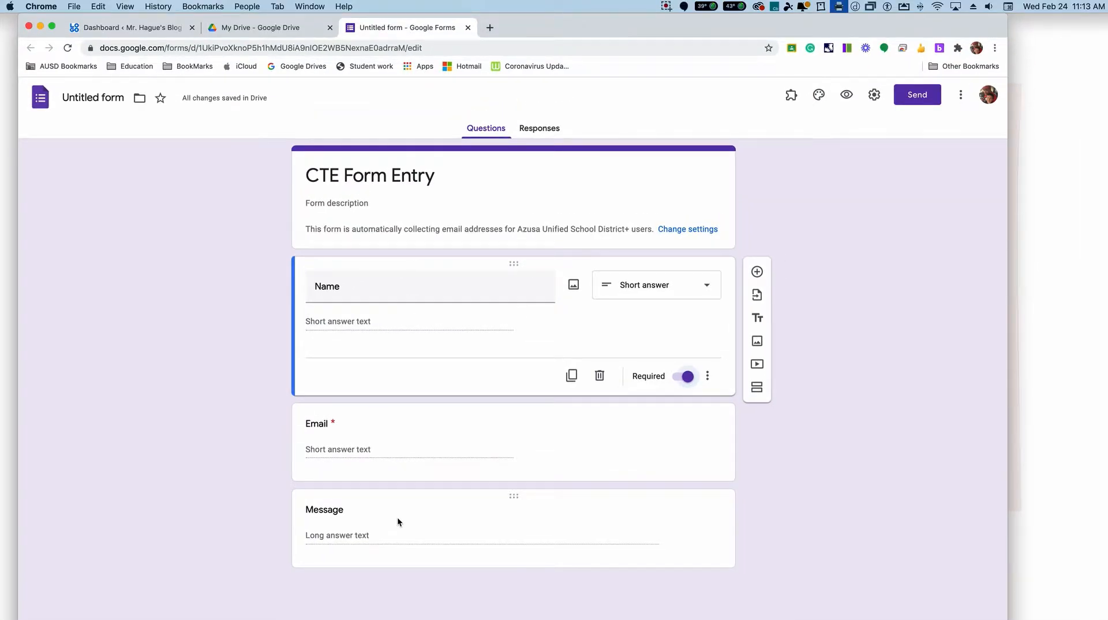
pyautogui.click(99, 97)
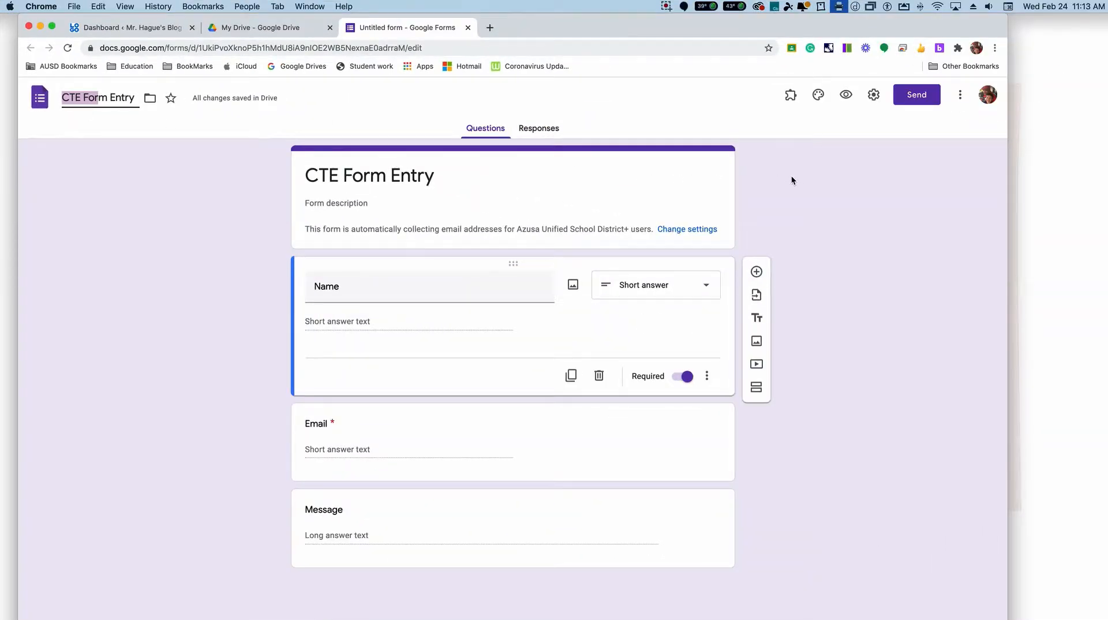
# Step: Allow respondents to edit after submitting, review the presentation and quiz options, and save the form settings
pyautogui.click(875, 96)
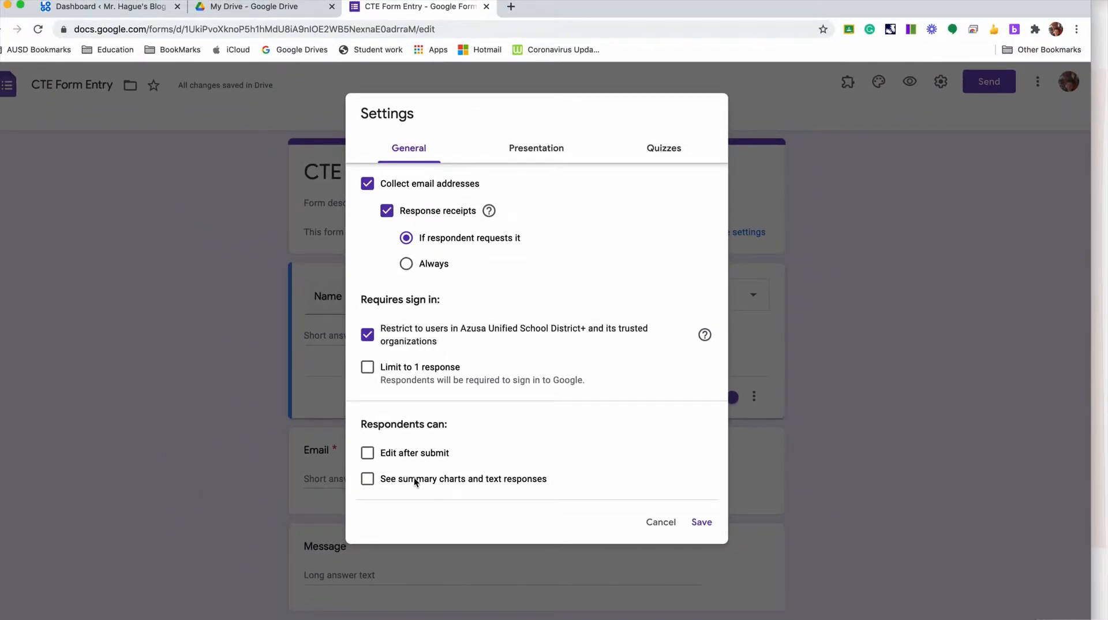
pyautogui.click(367, 453)
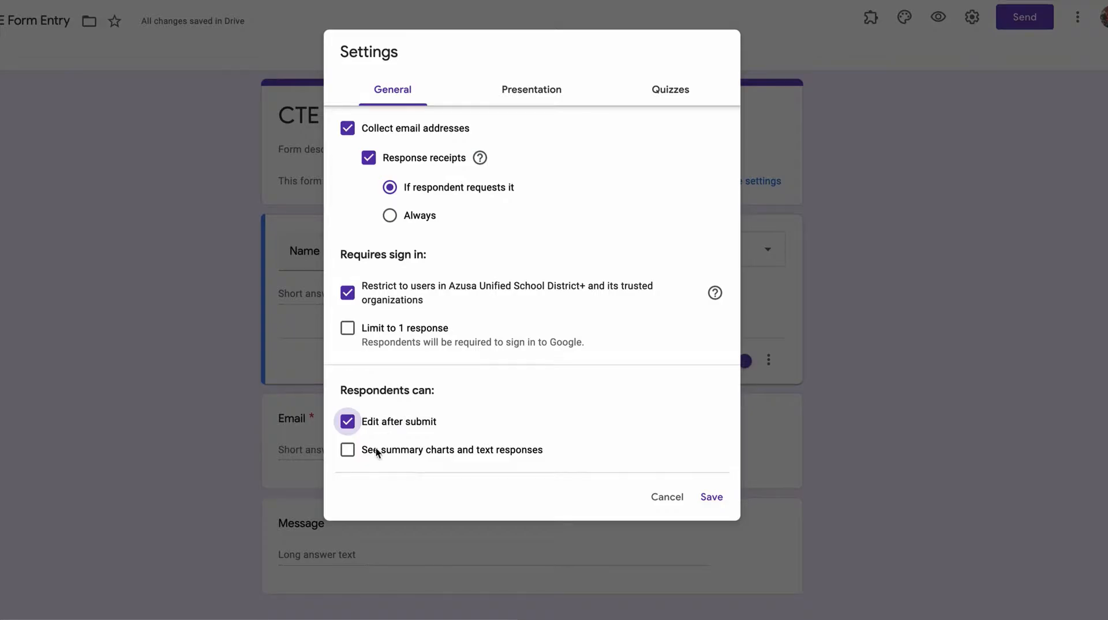
pyautogui.click(522, 89)
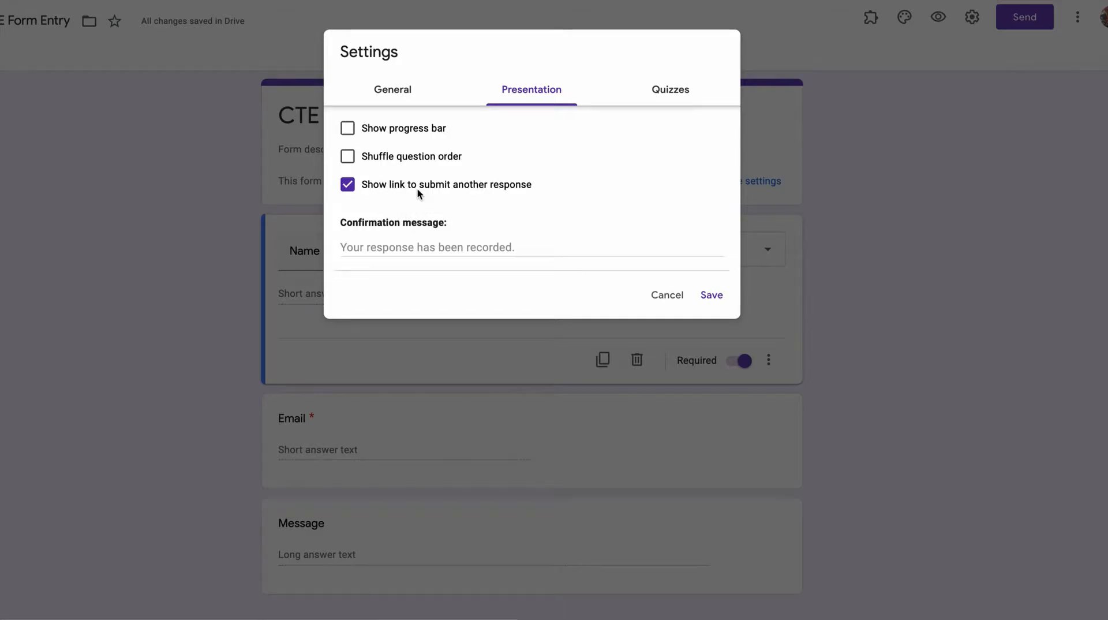
pyautogui.click(669, 101)
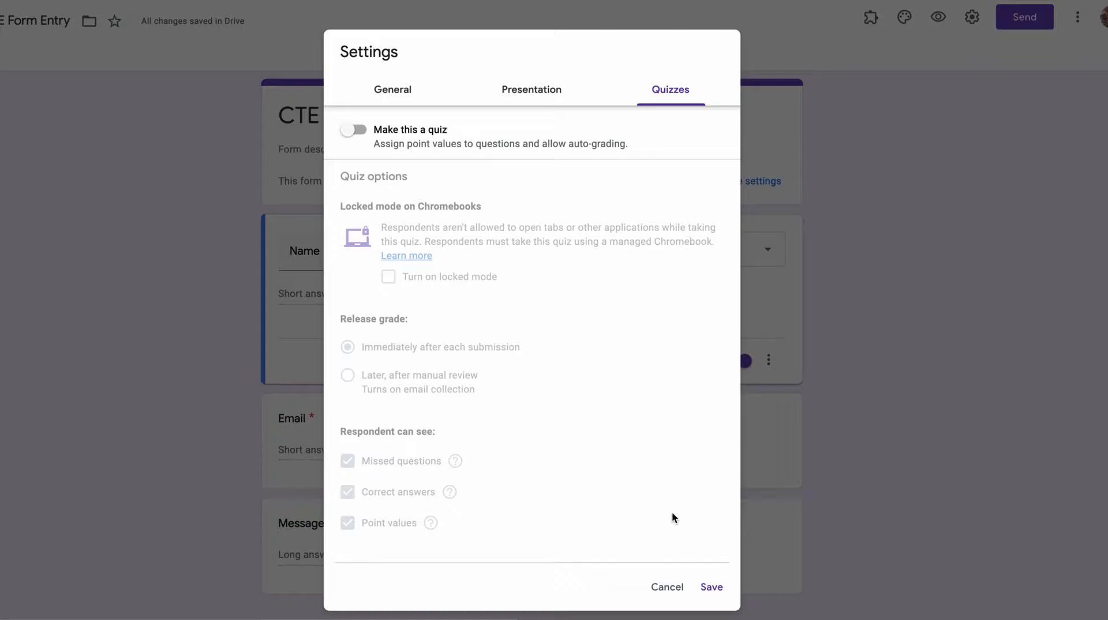
pyautogui.click(711, 586)
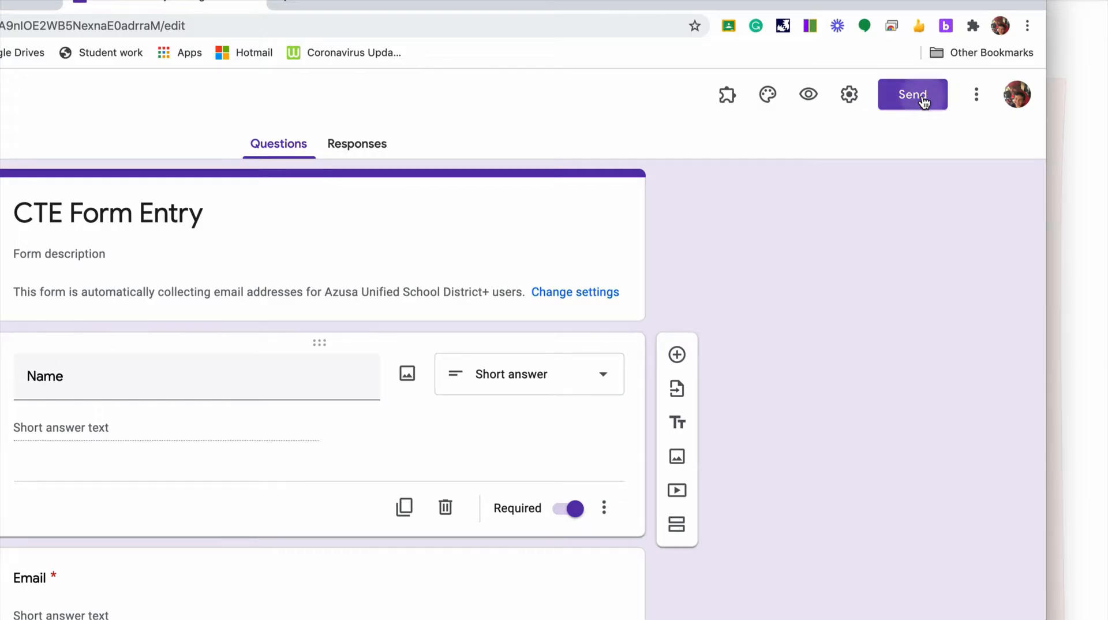
# Step: Set the form's embed width to 840 px and copy its embed HTML code
pyautogui.click(923, 97)
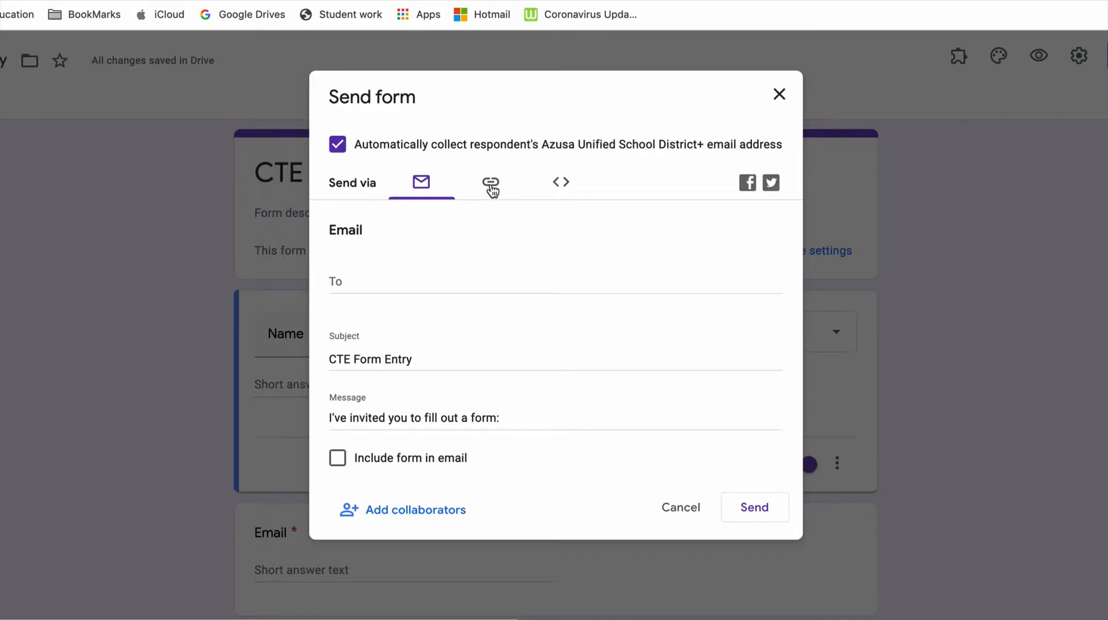
pyautogui.click(490, 185)
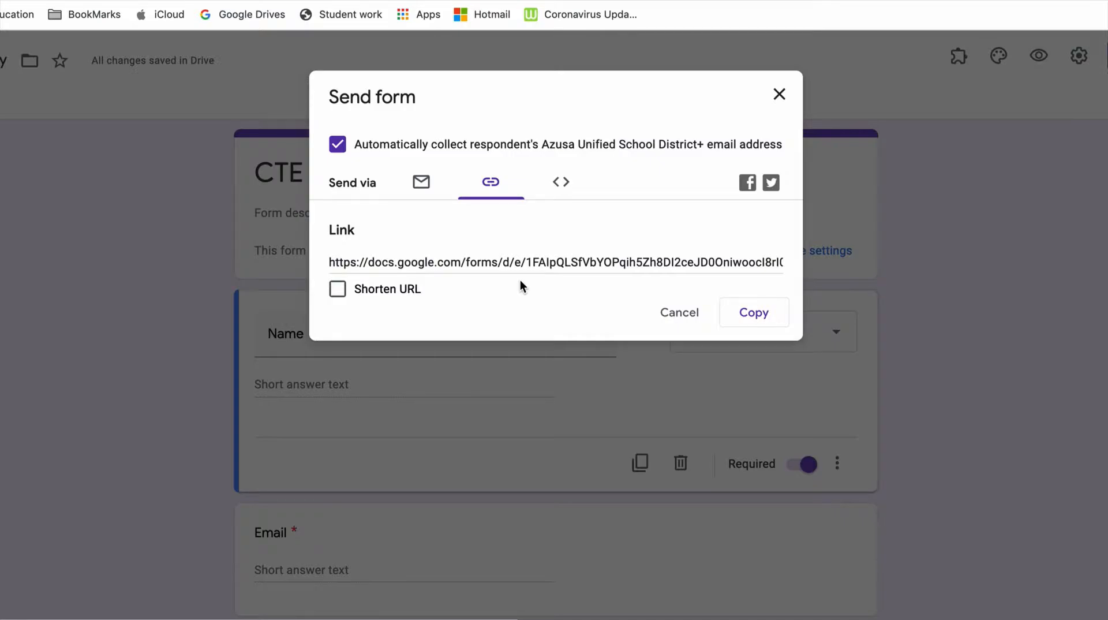
pyautogui.click(561, 184)
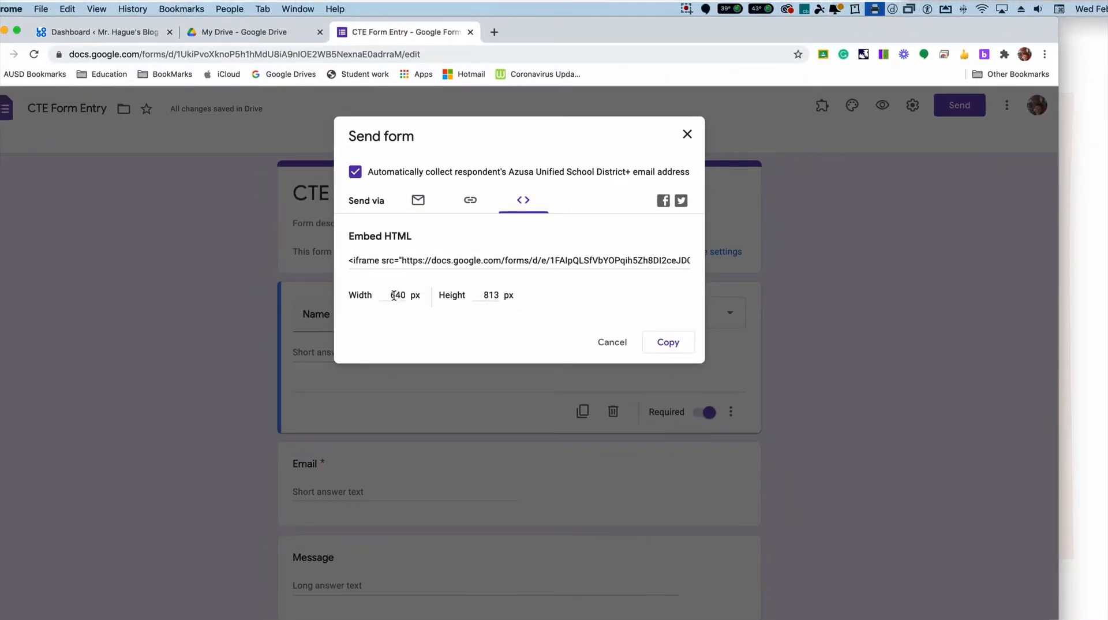
pyautogui.click(393, 295)
pyautogui.moveTo(393, 295); pyautogui.dragTo(386, 296)
pyautogui.write('8')
pyautogui.click(483, 295)
pyautogui.moveTo(484, 295); pyautogui.dragTo(502, 298)
pyautogui.click(668, 344)
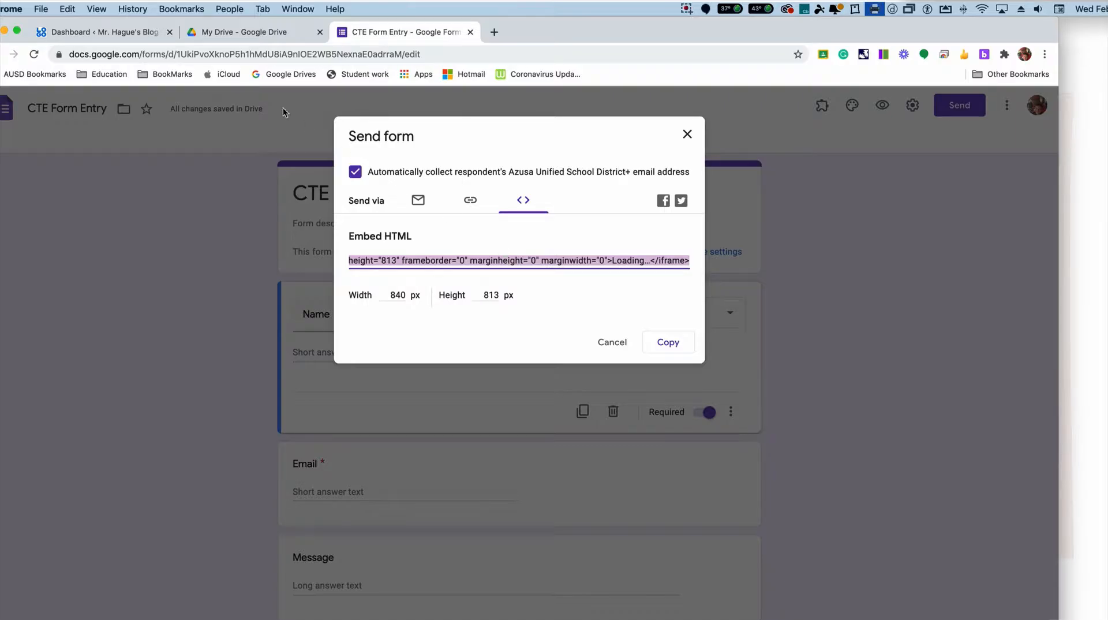
# Step: Switch to the WordPress dashboard and open the Contact page for editing
pyautogui.click(113, 32)
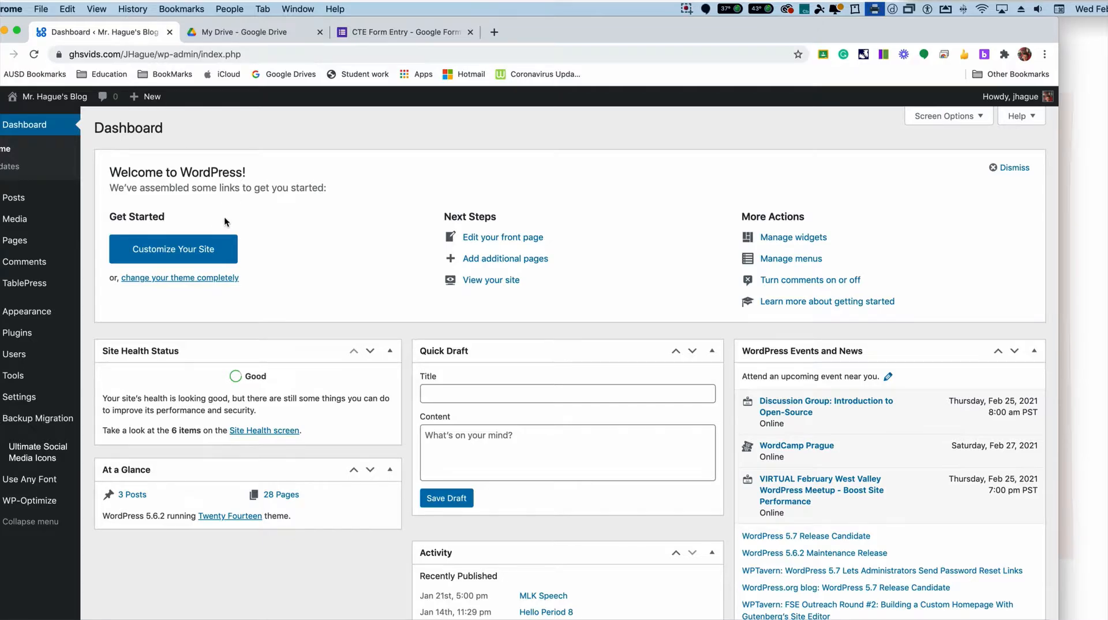
pyautogui.moveTo(559, 30); pyautogui.dragTo(604, 29)
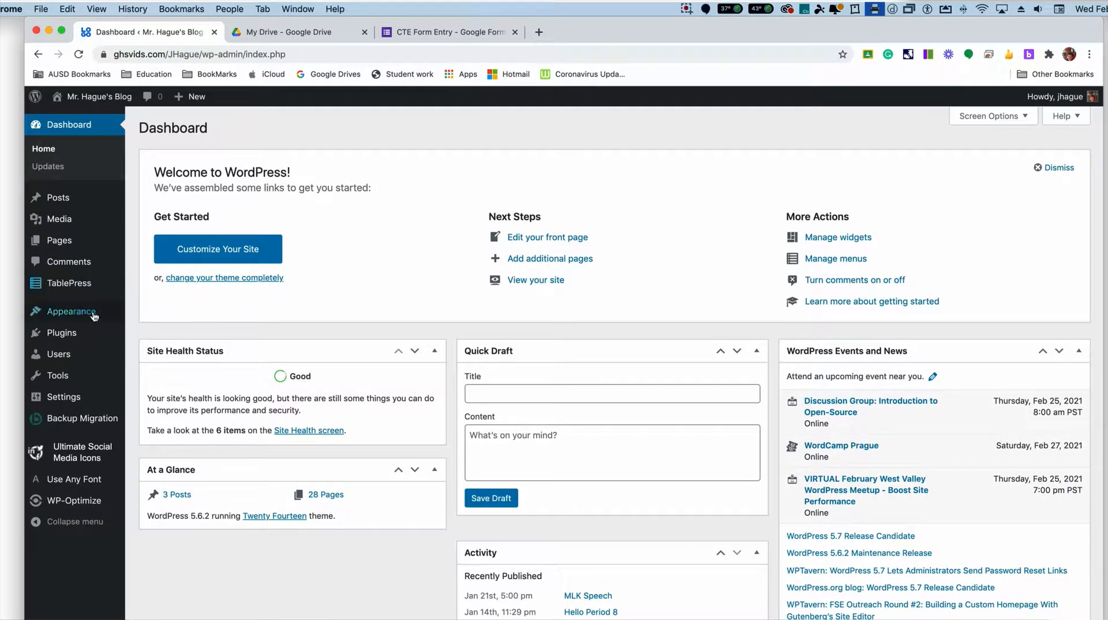
pyautogui.moveTo(64, 242)
pyautogui.click(174, 244)
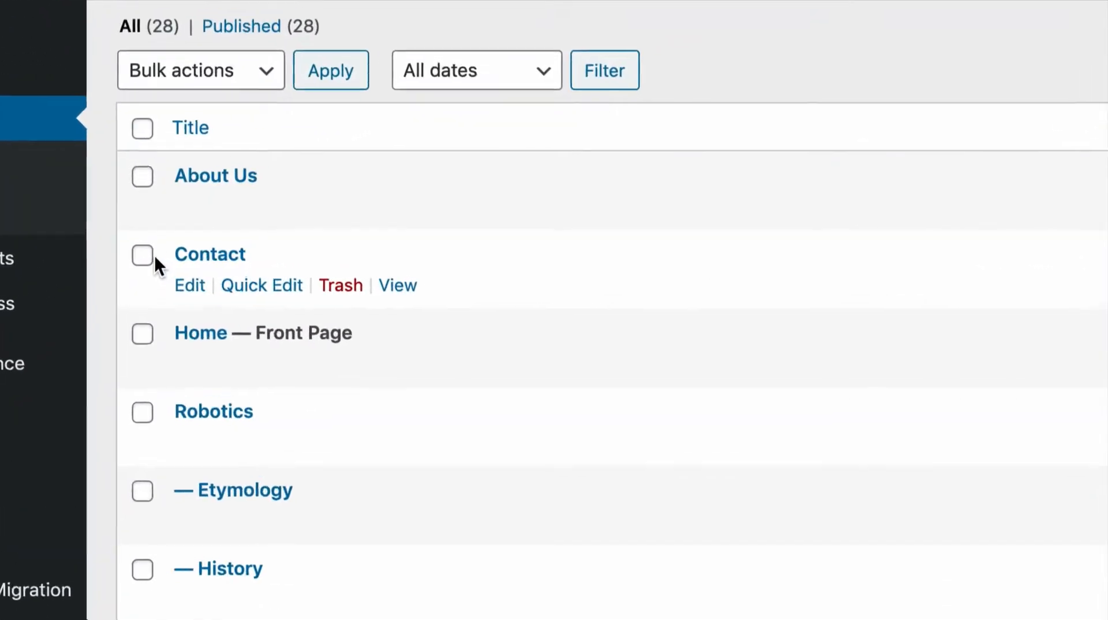
pyautogui.click(190, 285)
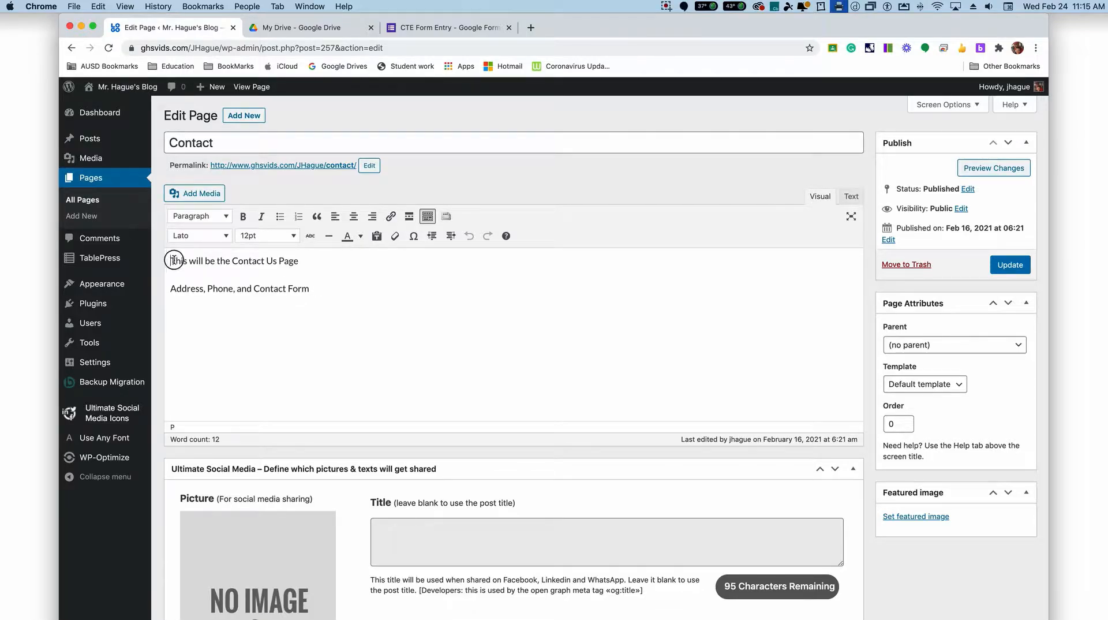
# Step: Delete all the existing placeholder text from the Contact page's body
pyautogui.moveTo(171, 260); pyautogui.dragTo(383, 299)
pyautogui.press('BackSpace')
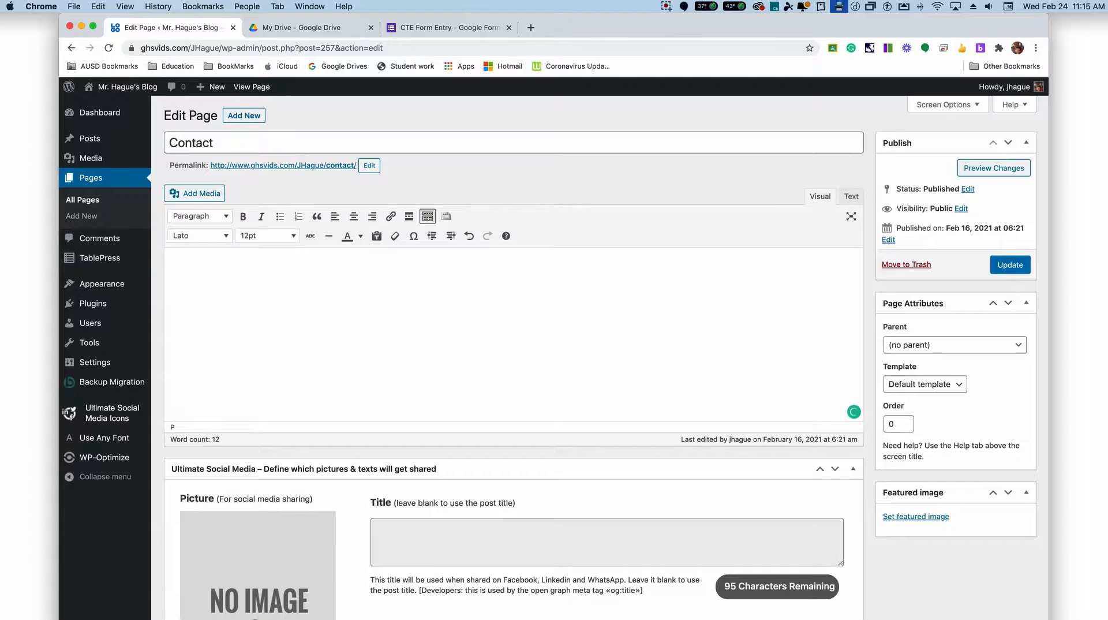
pyautogui.scroll(-4, 291, 302)
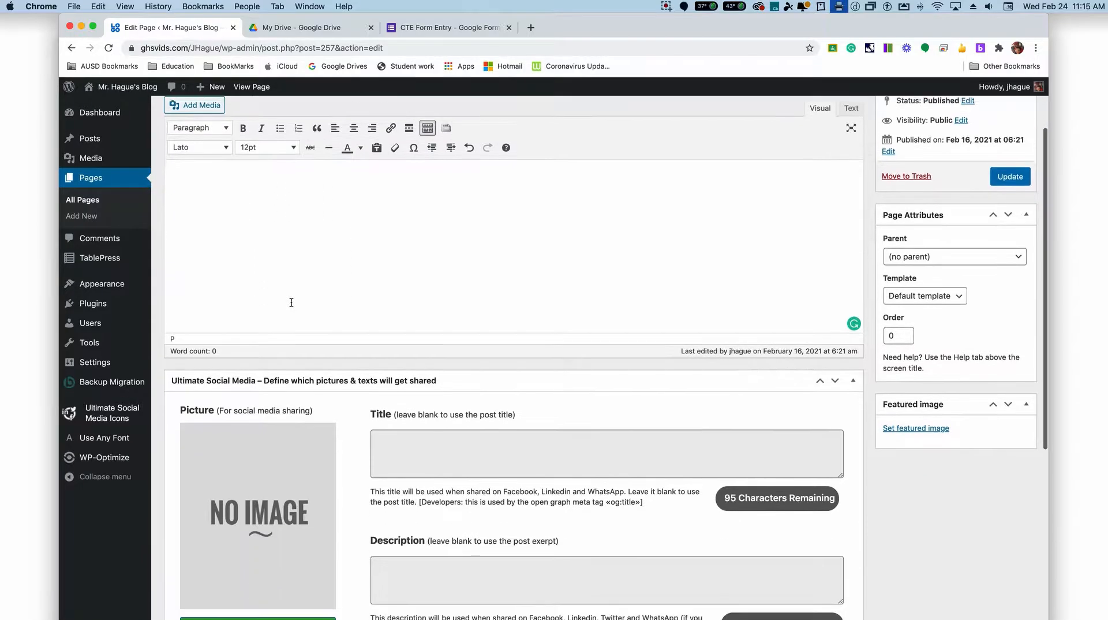
# Step: Paste the copied Google Forms embed code into the Contact page's body in the HTML text view
pyautogui.scroll(-3, 292, 301)
pyautogui.scroll(5, 292, 302)
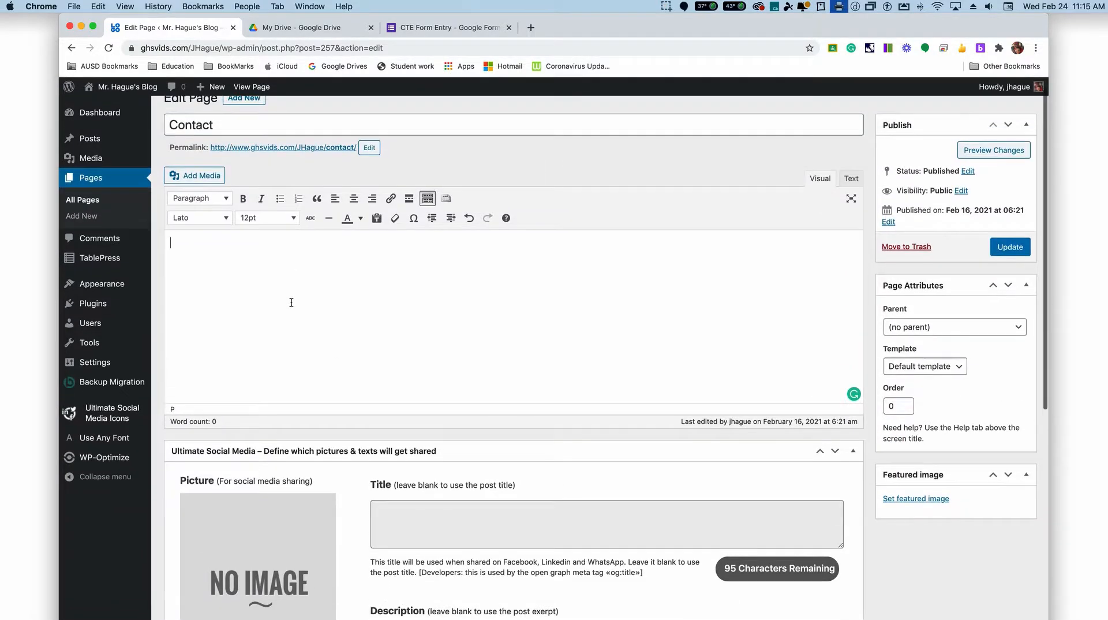
pyautogui.click(851, 178)
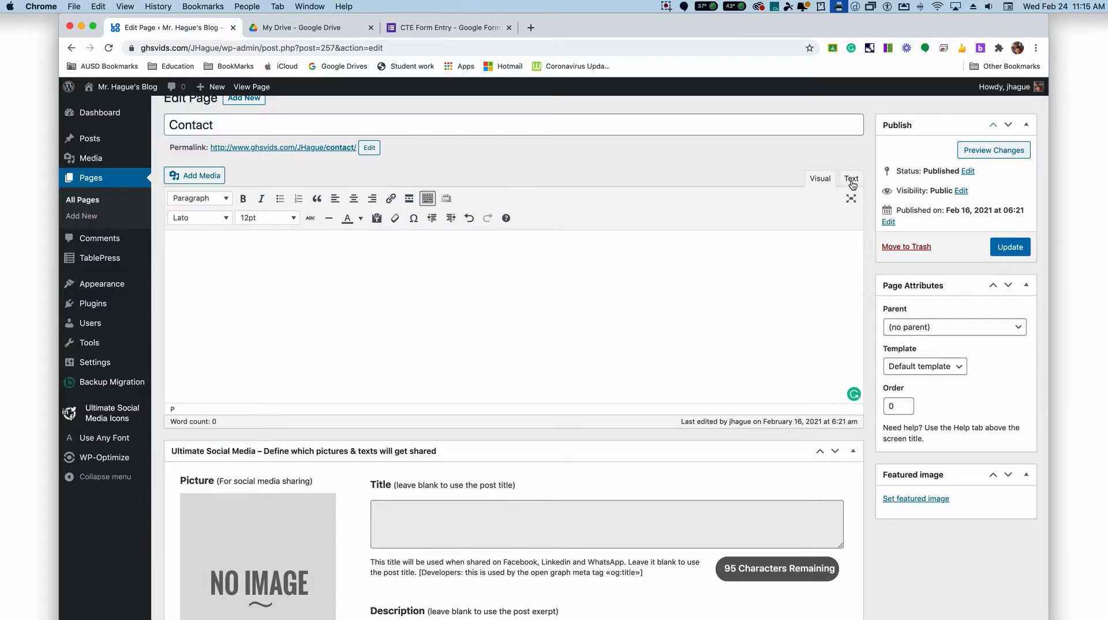
pyautogui.click(258, 256)
pyautogui.write('<iframe src="https://docs.google.com/forms/d/e/1FAIpQLSfVbYOPqih5Zh8DI2ceJD0OniwoocI8rI0E859RaYXnG0-uWg/viewform?embedded=true" width="840" height="813" frameborder="0" marginheight="0" marginwidth="0">Loading…</iframe>')
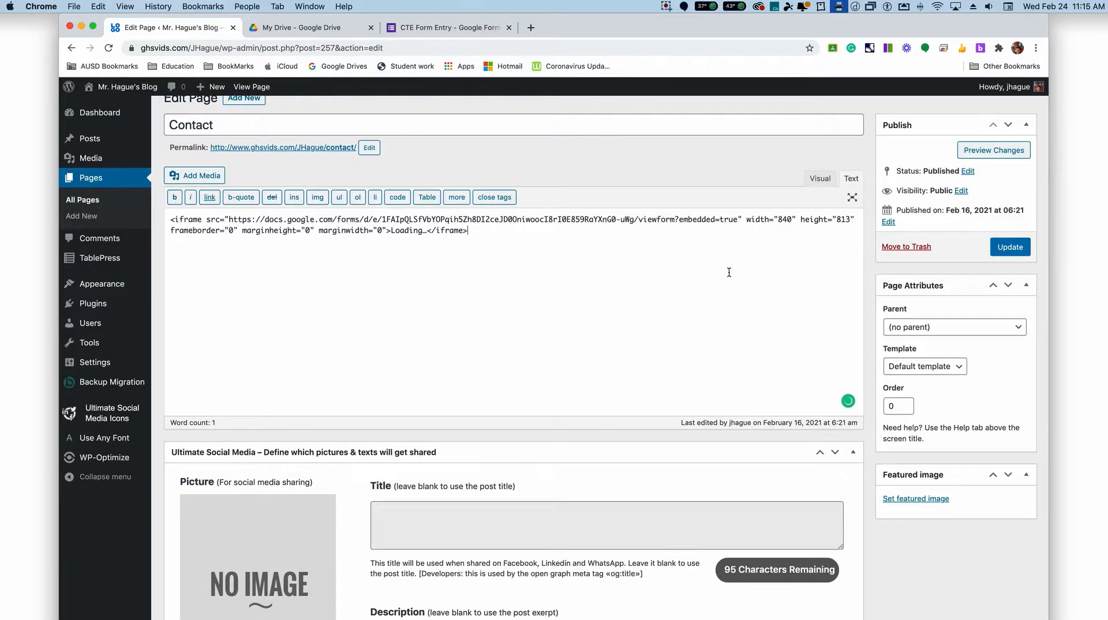
# Step: Check the embedded form in the visual view of the Contact page and update the page
pyautogui.scroll(-1, 728, 272)
pyautogui.click(820, 151)
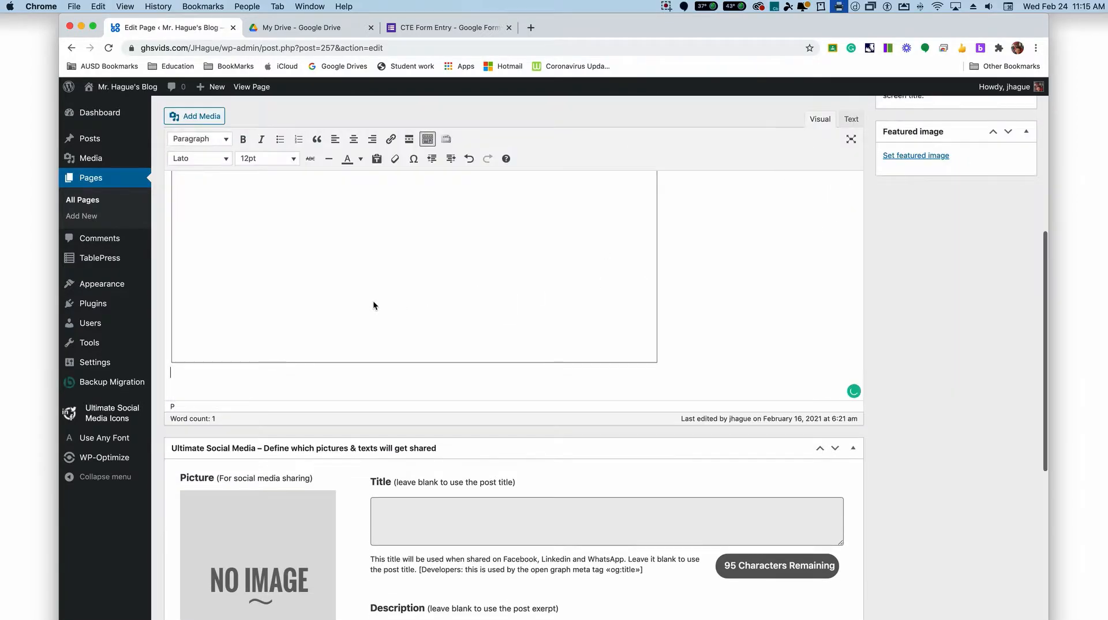
pyautogui.scroll(6, 373, 302)
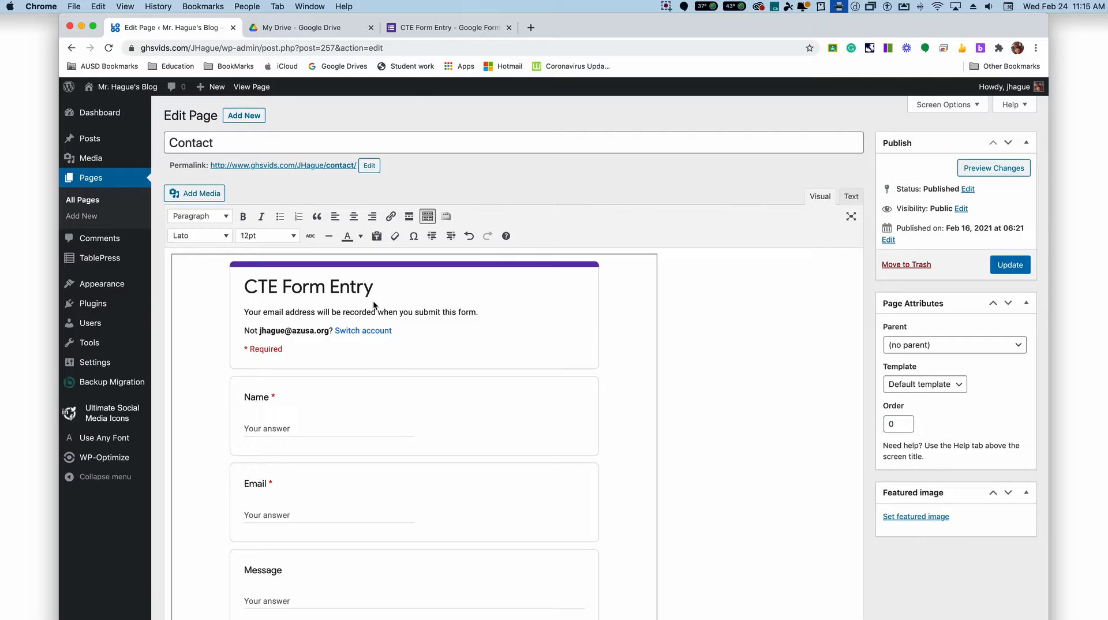
pyautogui.click(1009, 267)
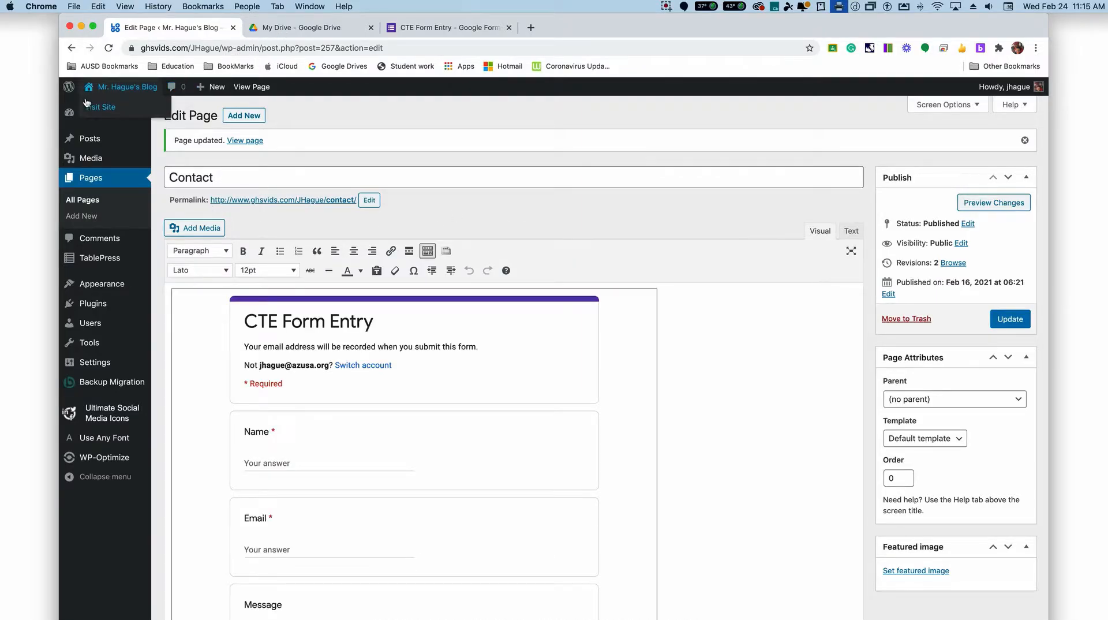
# Step: Open the live site in a new tab and examine the embedded form on its Contact page
pyautogui.rightClick(86, 101)
pyautogui.click(127, 111)
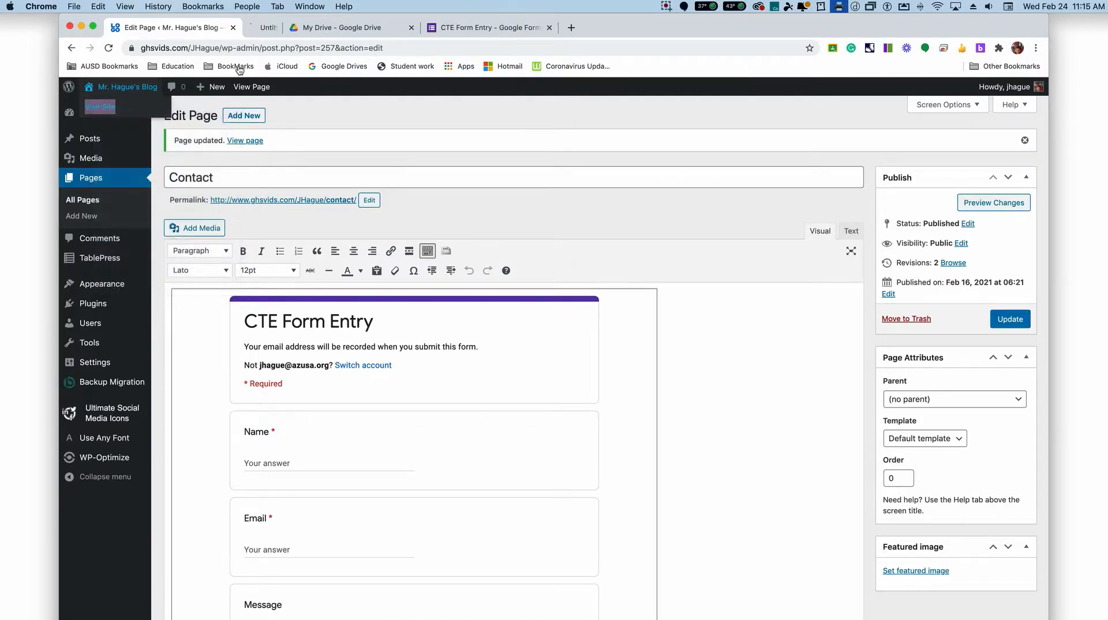
pyautogui.click(299, 29)
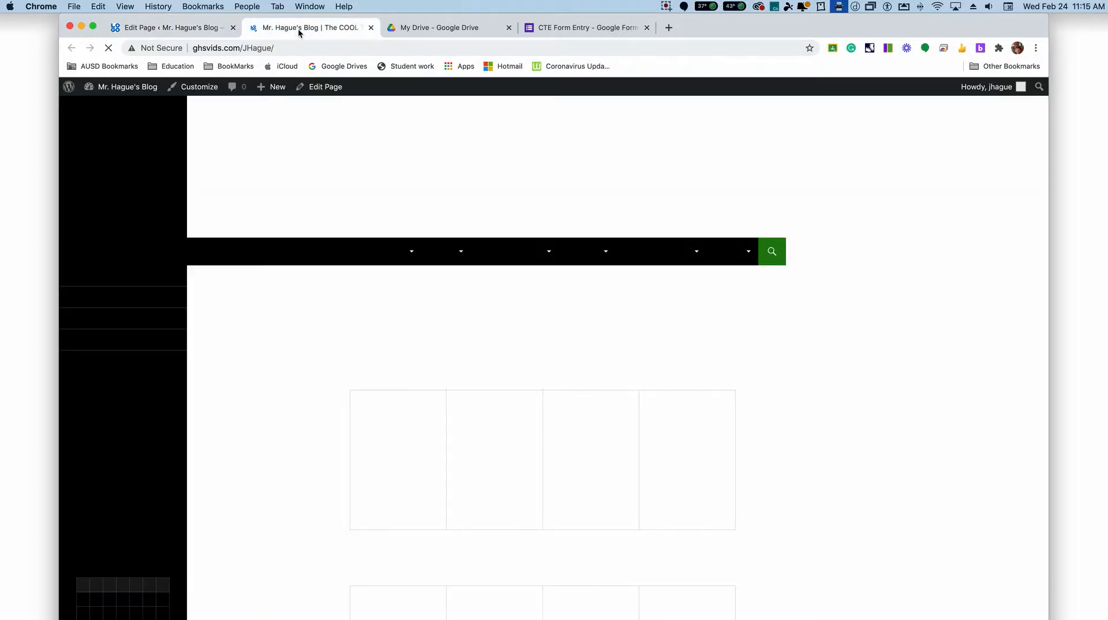
pyautogui.click(127, 341)
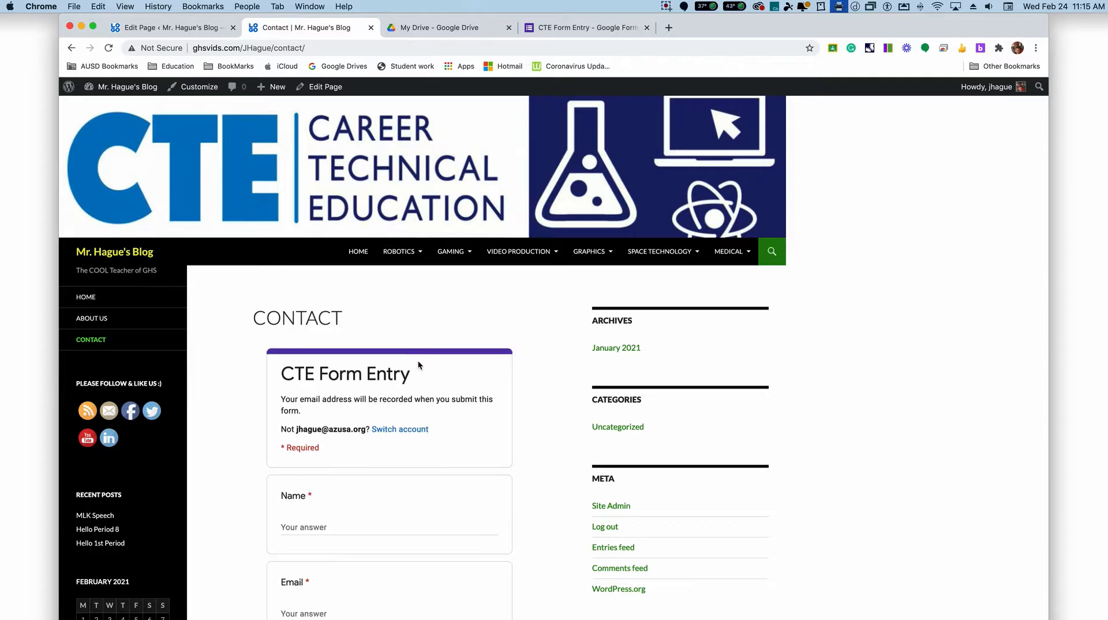
pyautogui.scroll(-1, 418, 360)
pyautogui.scroll(-3, 757, 396)
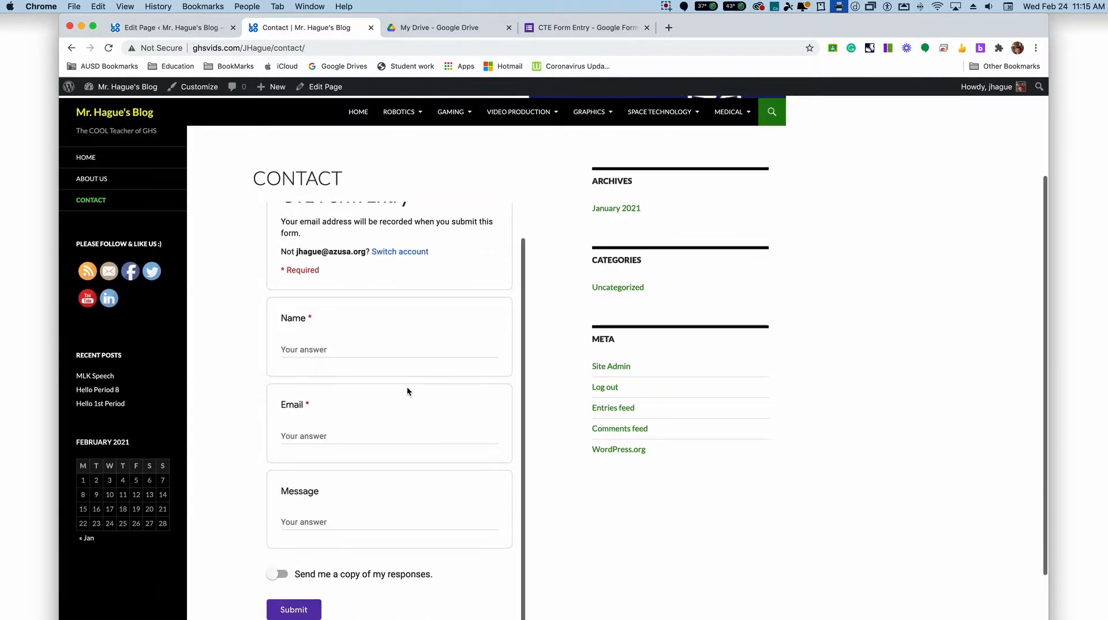
pyautogui.scroll(6, 407, 391)
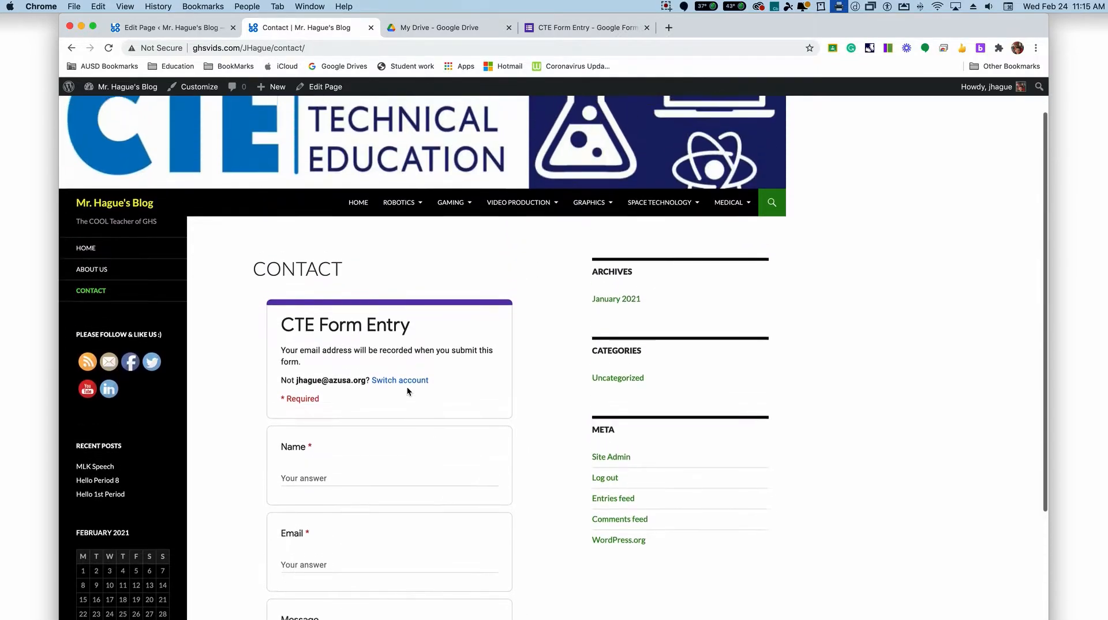
pyautogui.scroll(1, 406, 391)
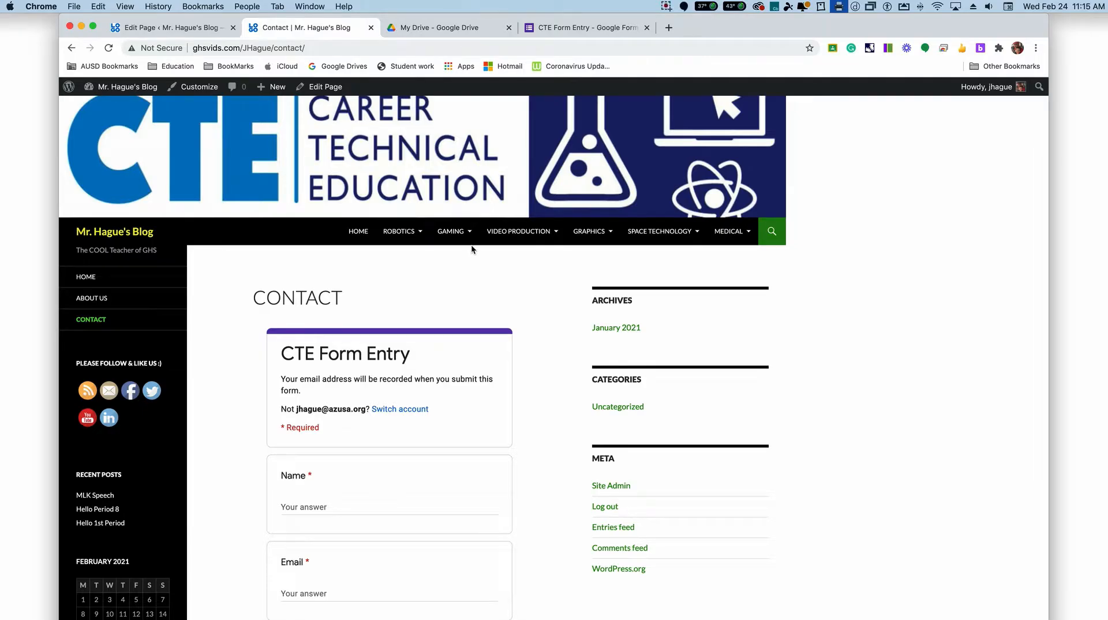
# Step: Close the CTE Form Entry form and create a new blank Google Form from My Drive
pyautogui.click(572, 28)
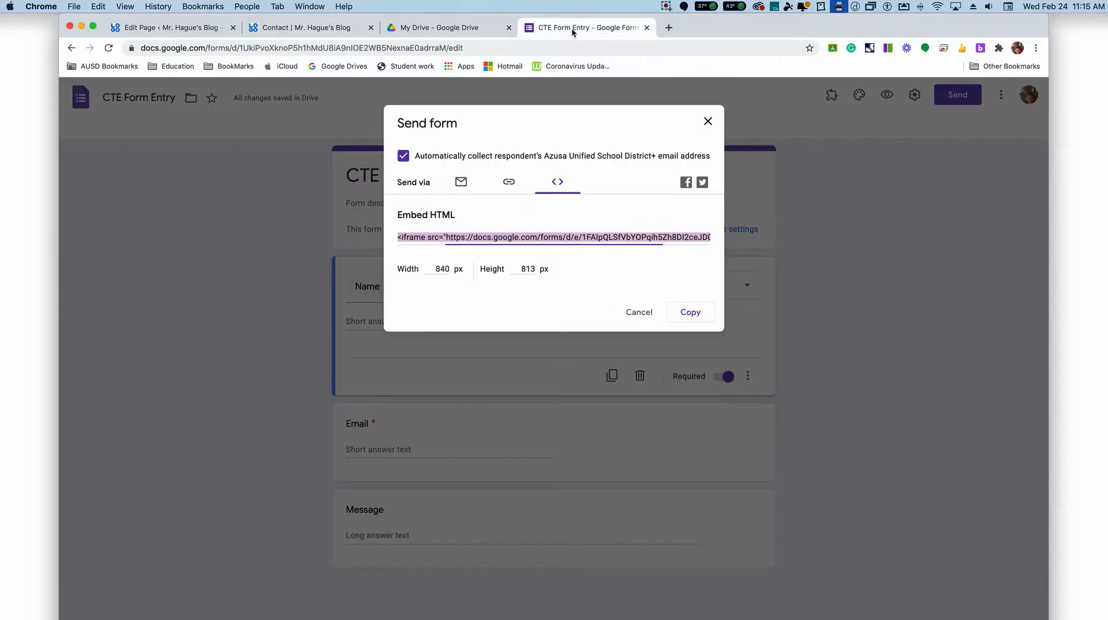
pyautogui.click(708, 119)
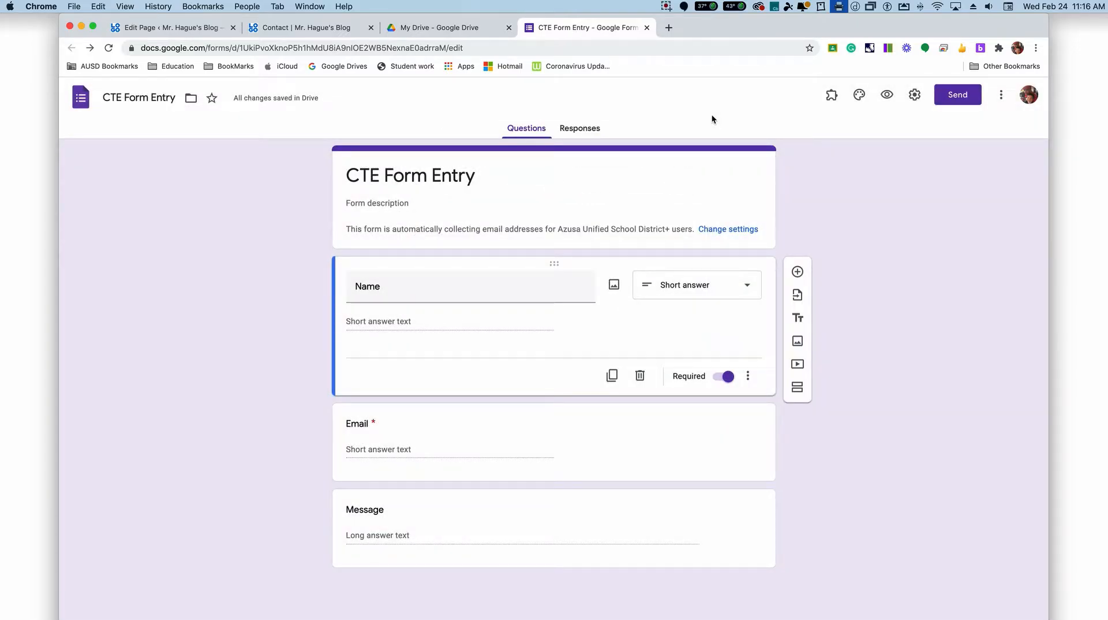
pyautogui.click(647, 28)
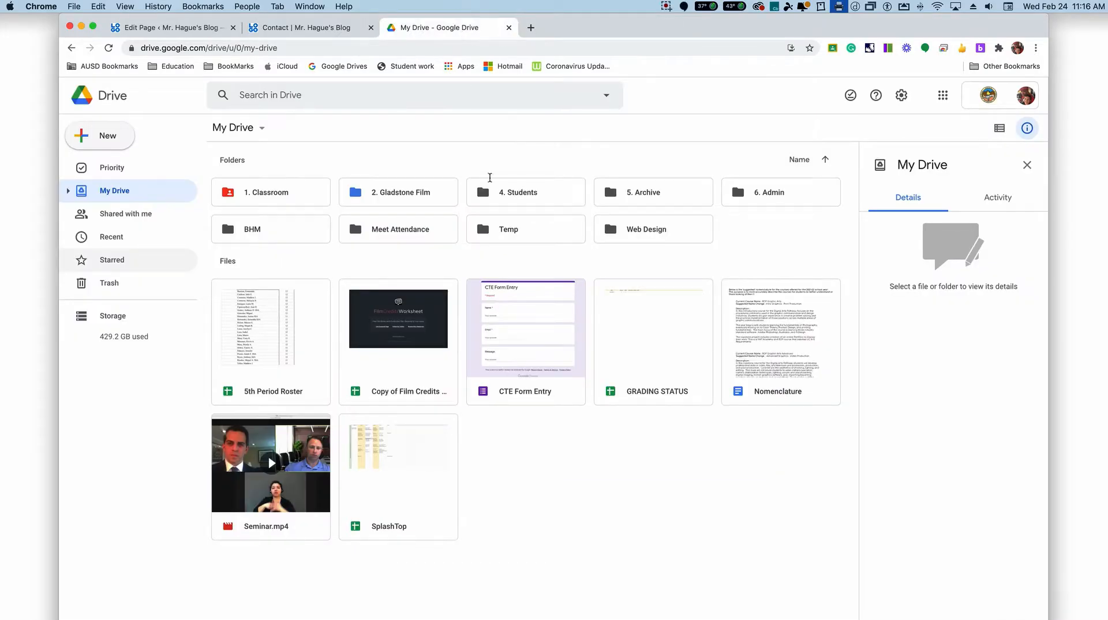
pyautogui.rightClick(518, 445)
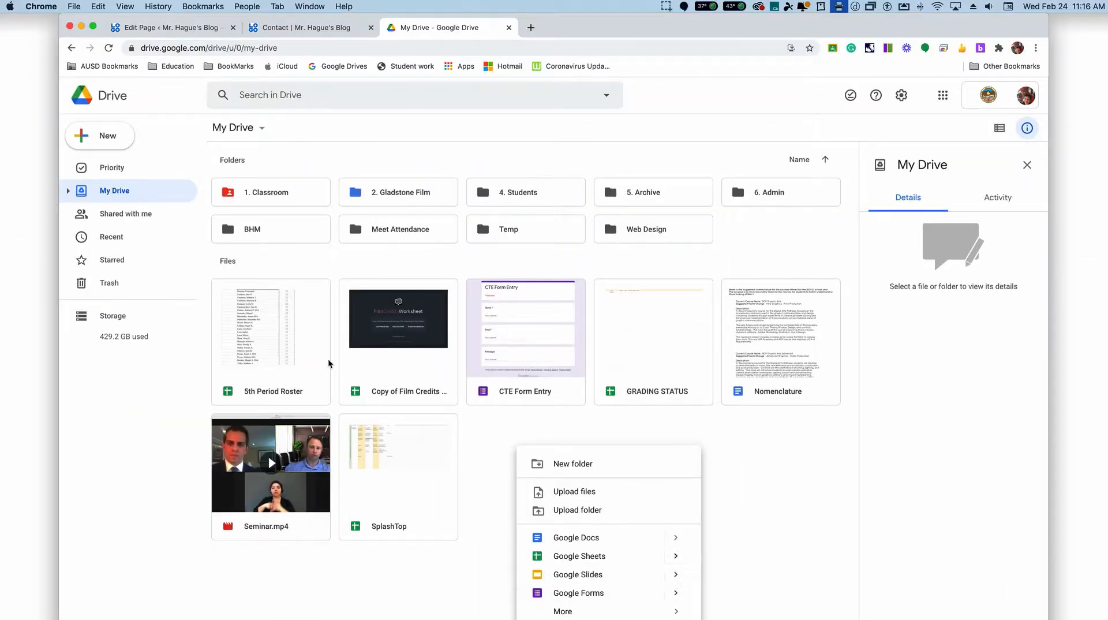
pyautogui.click(104, 137)
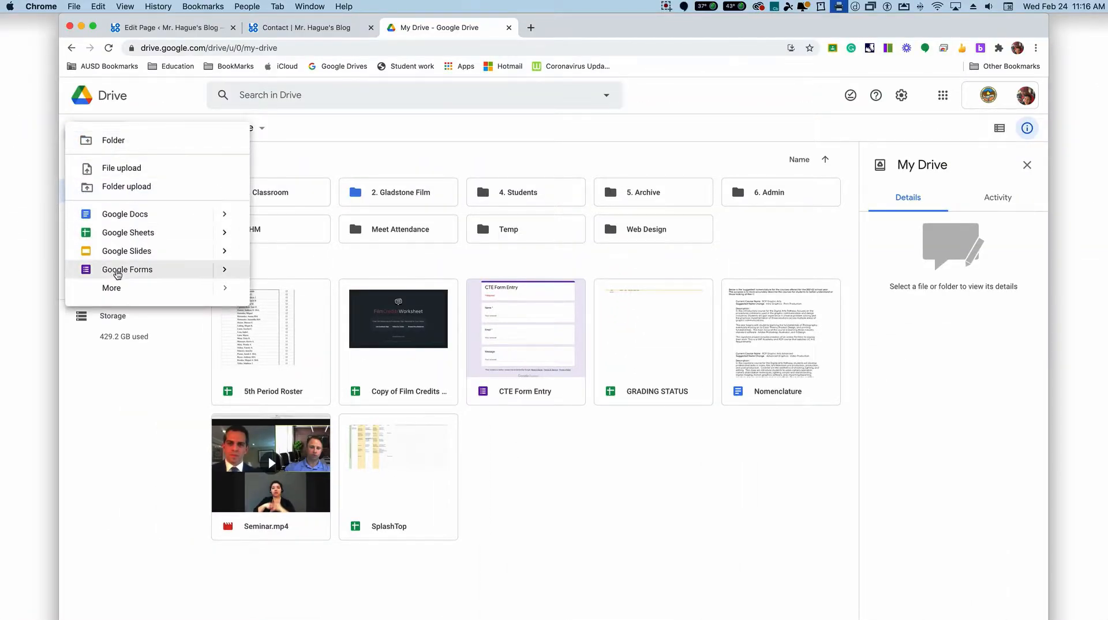
pyautogui.click(120, 272)
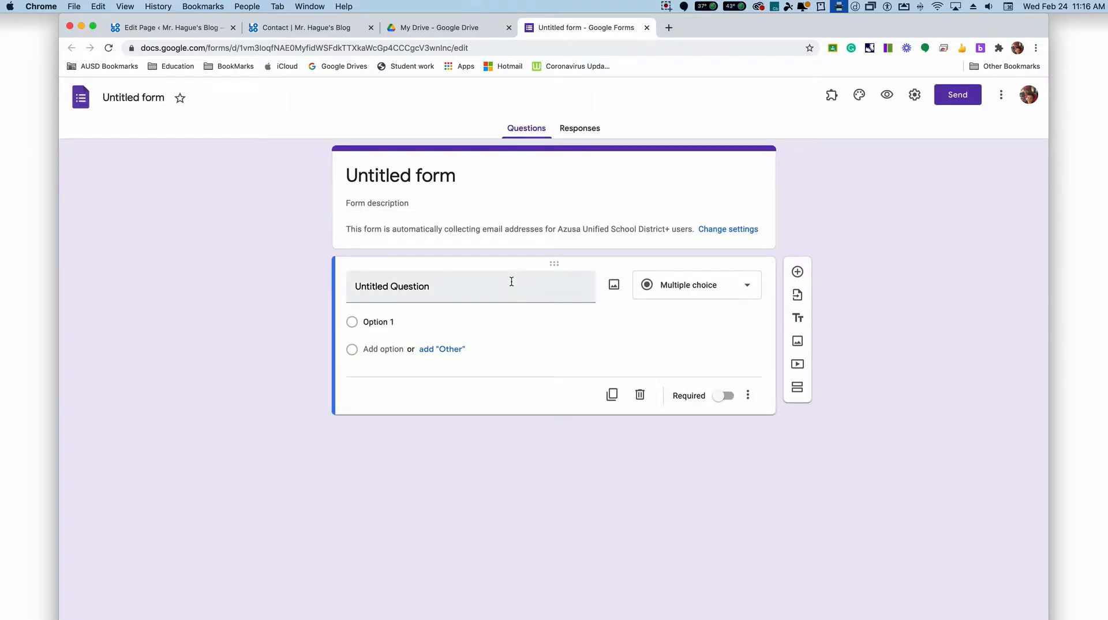
# Step: Title the new form CTE Form 2 and give its file the same name
pyautogui.click(438, 177)
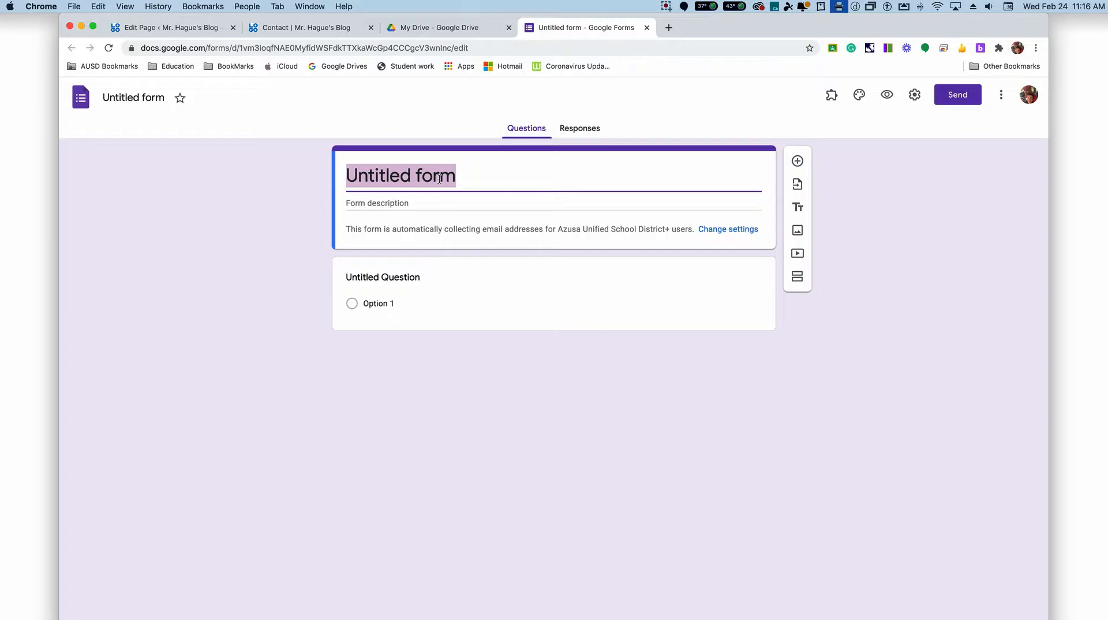
pyautogui.write('CITE')
pyautogui.press('BackSpace')
pyautogui.press('BackSpace')
pyautogui.press('BackSpace')
pyautogui.write('TE ')
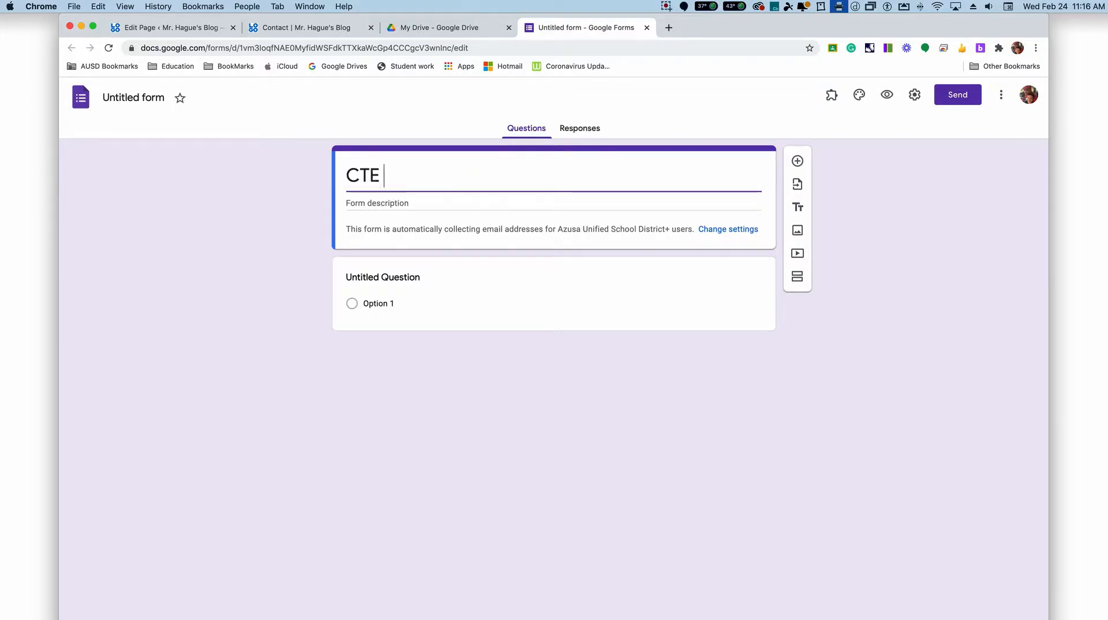
pyautogui.write('Form 2')
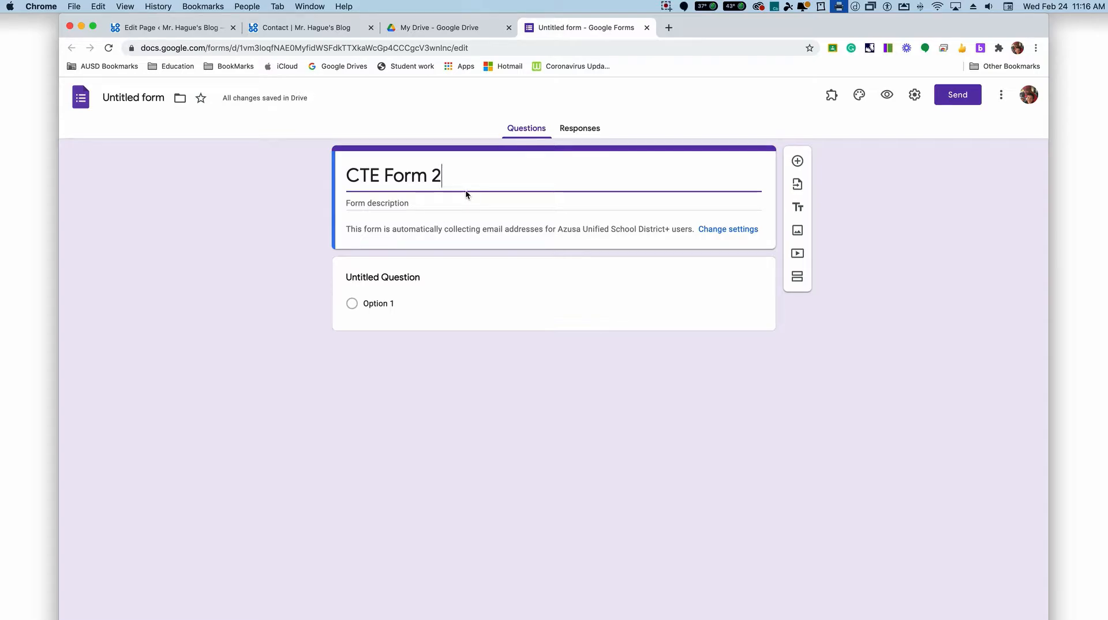
pyautogui.click(134, 95)
# Step: Title the first question Name and add a second question of the File upload type, accepting uploads to Drive
pyautogui.click(384, 275)
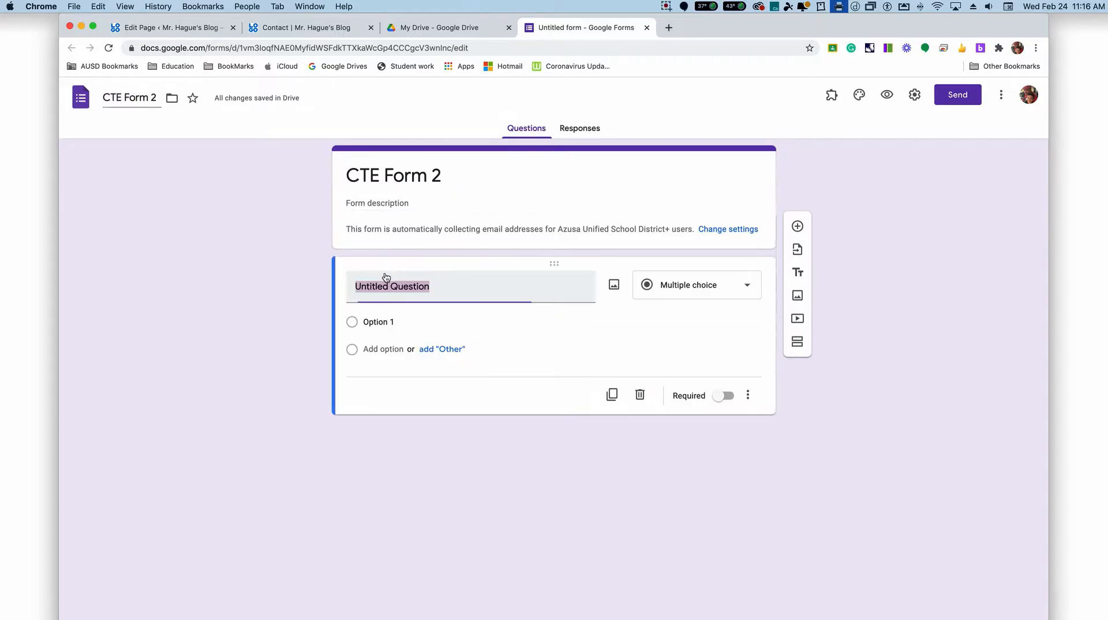
pyautogui.write('Name')
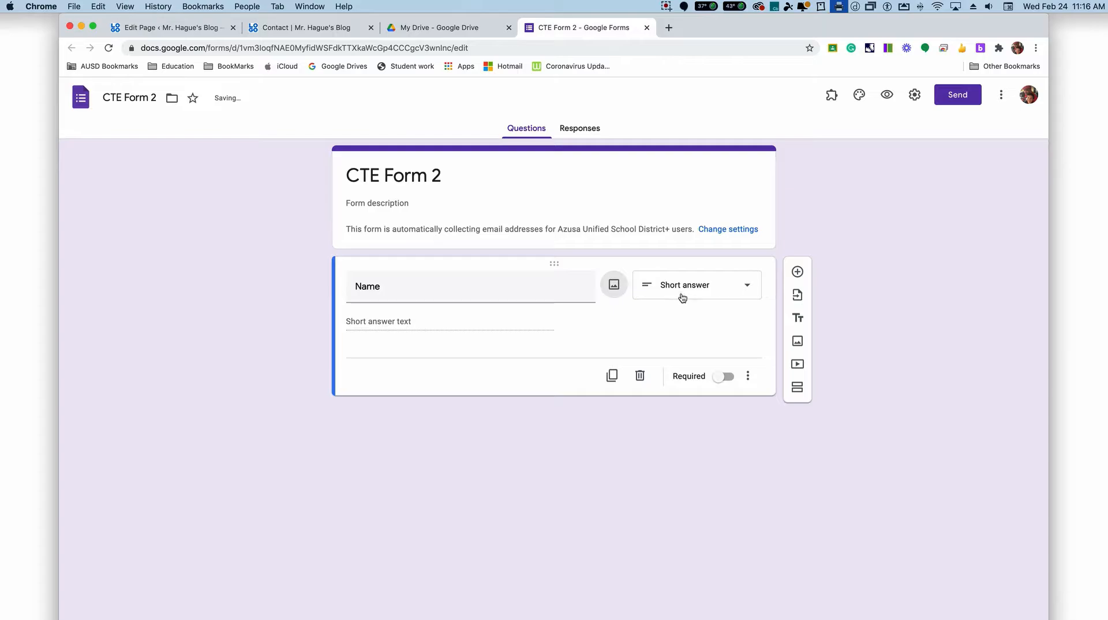
pyautogui.click(798, 273)
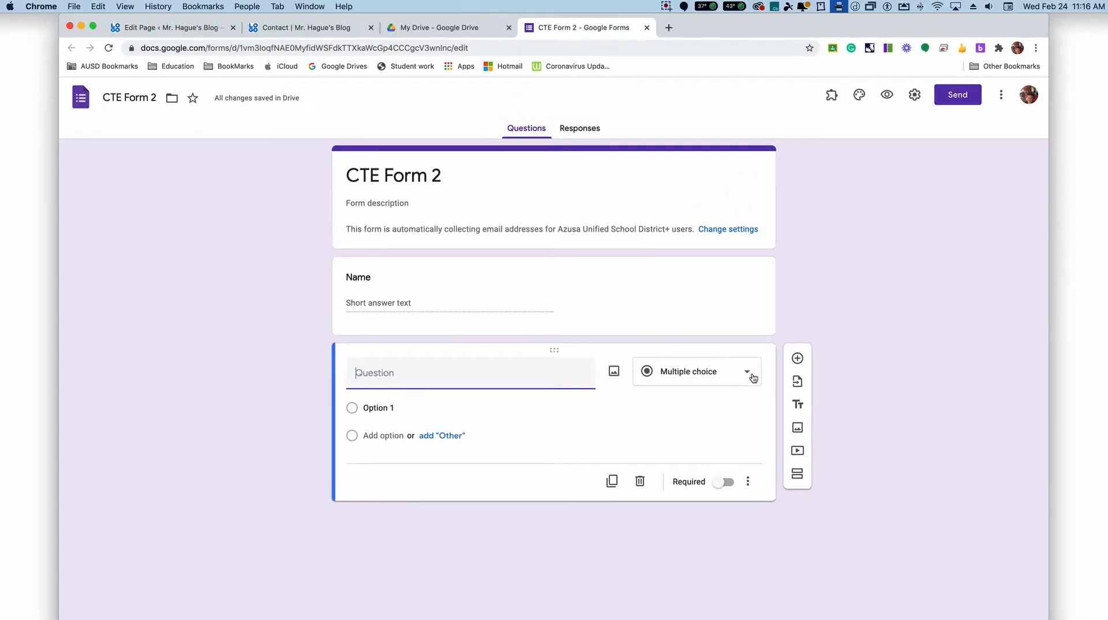
pyautogui.click(753, 378)
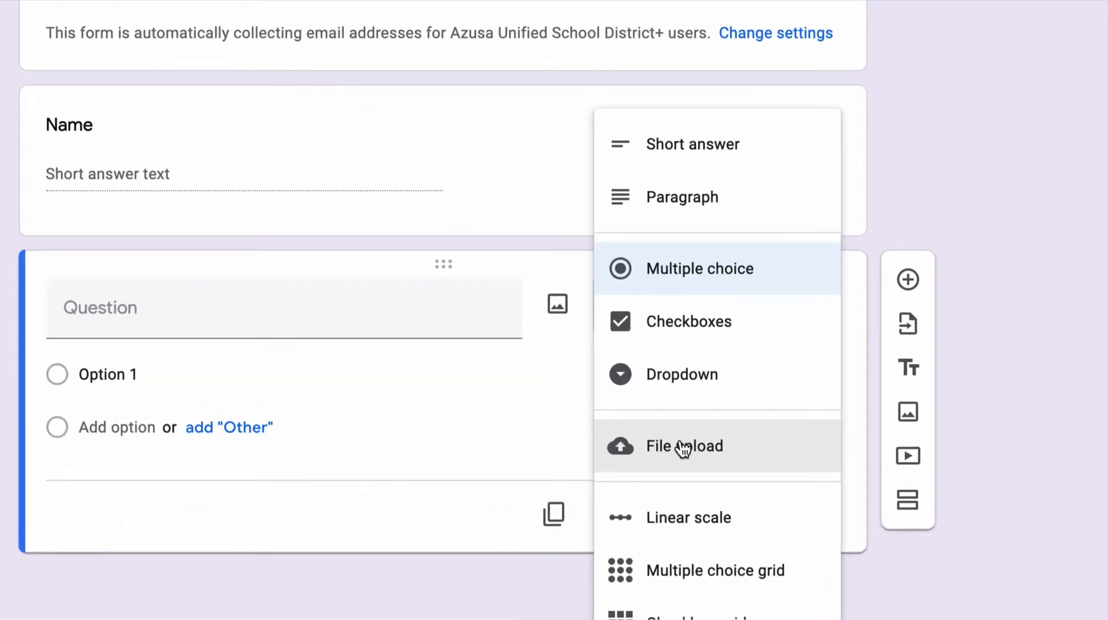
pyautogui.click(682, 447)
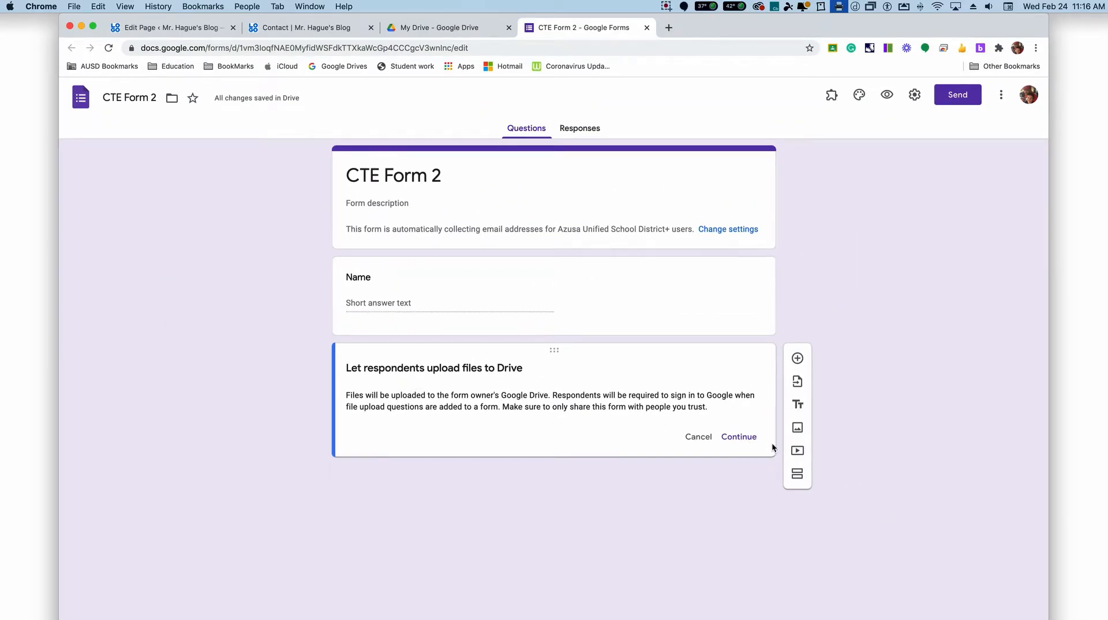
pyautogui.click(749, 441)
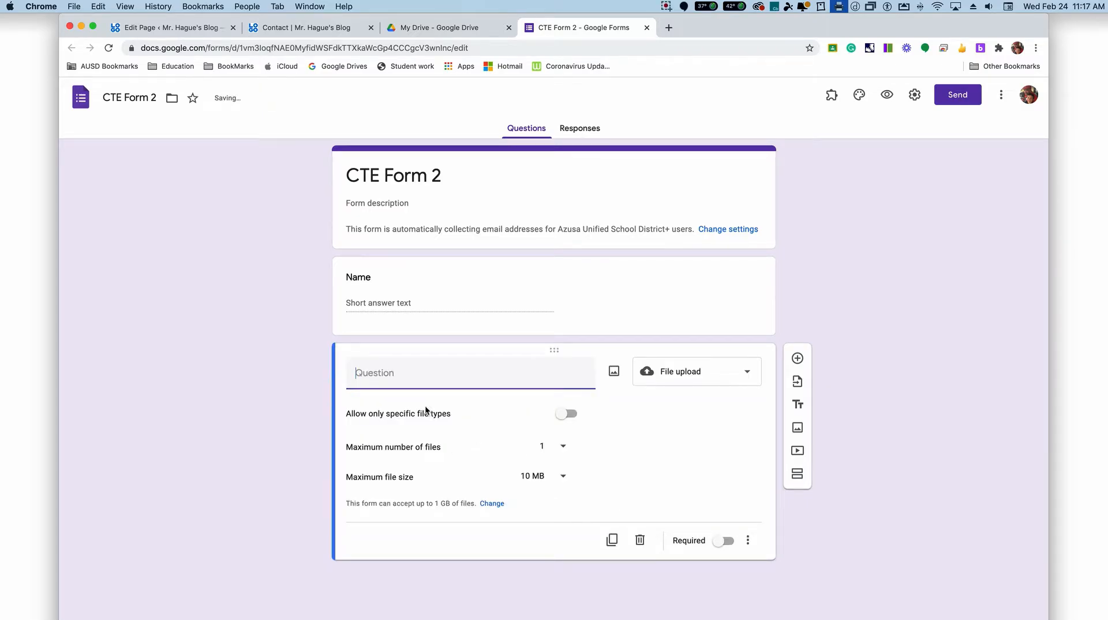
# Step: Title the file upload question "Please upload"
pyautogui.write('Please upload')
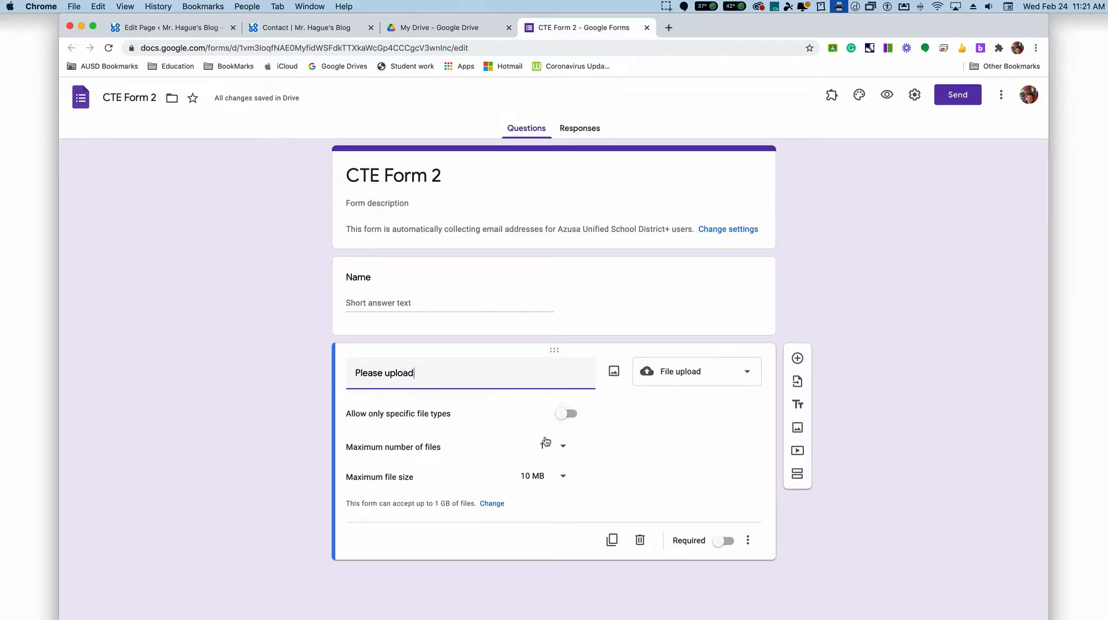
# Step: Try a maximum of 5 files for the upload question and return it to 1
pyautogui.scroll(-1, 564, 467)
pyautogui.click(564, 448)
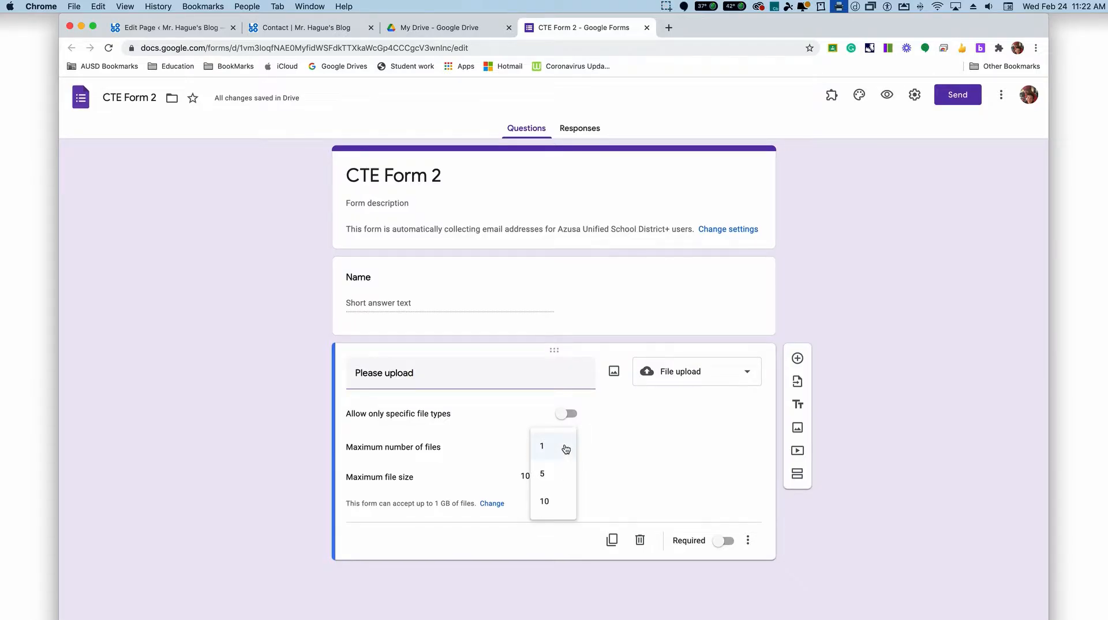
pyautogui.click(549, 473)
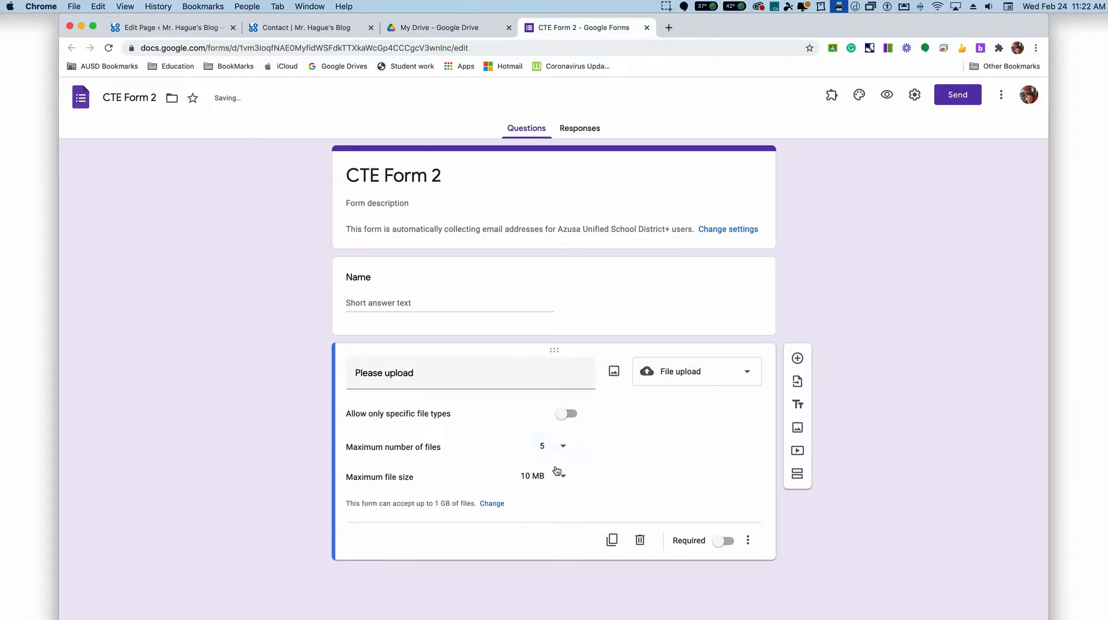
pyautogui.click(554, 452)
pyautogui.click(546, 418)
# Step: Set the upload question's maximum file size to 1 GB
pyautogui.click(566, 478)
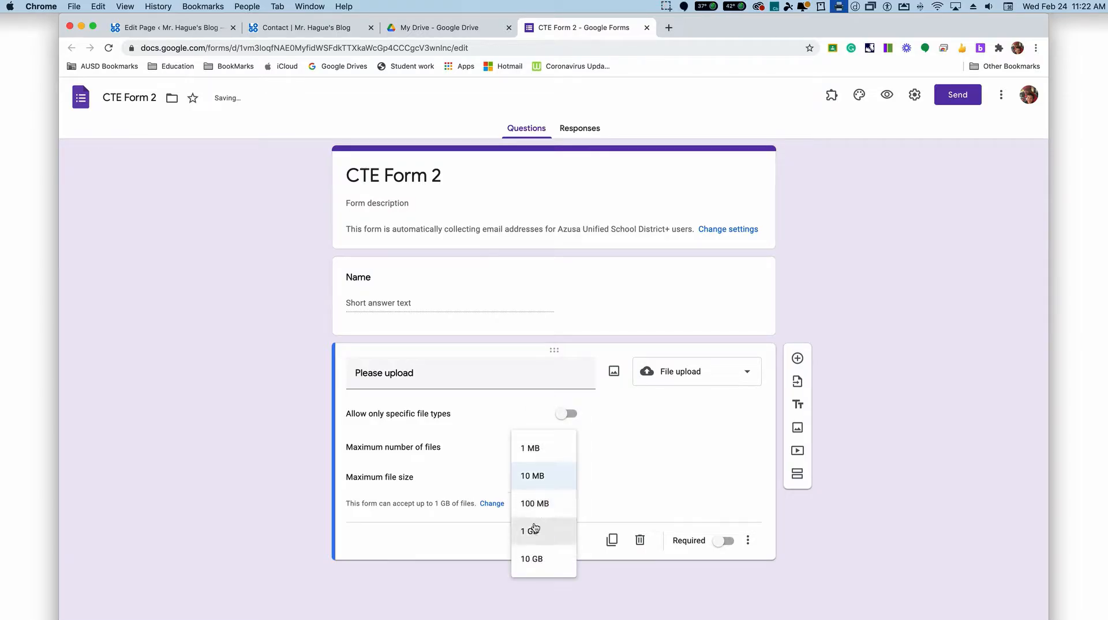
pyautogui.click(539, 497)
pyautogui.click(562, 479)
pyautogui.click(558, 507)
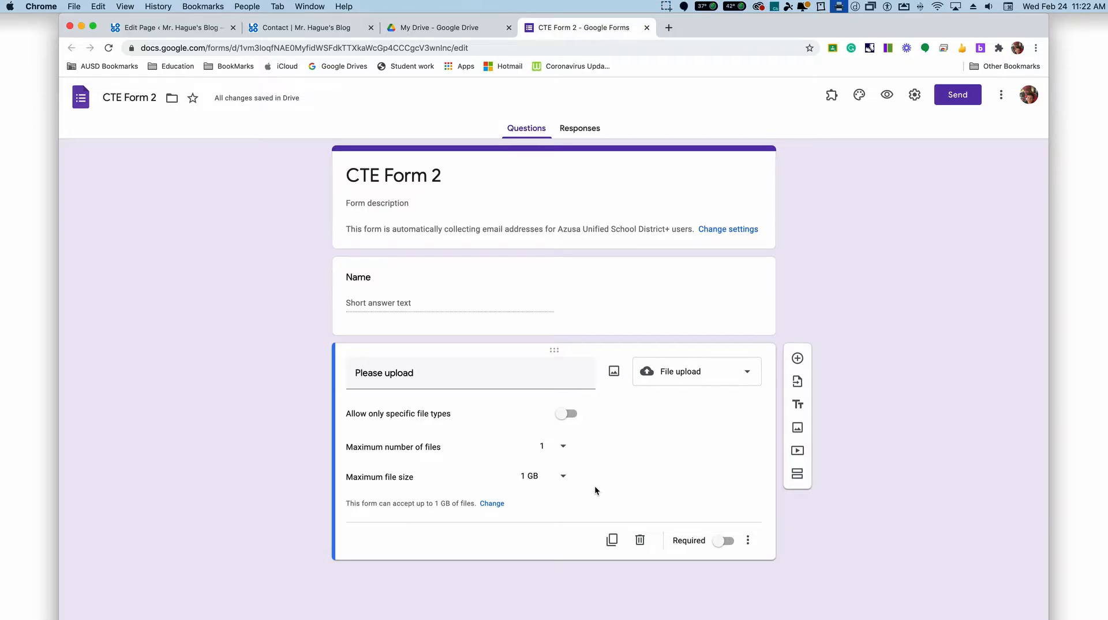
# Step: Make both the Name question and the file upload question required
pyautogui.click(479, 289)
pyautogui.click(724, 376)
pyautogui.click(574, 437)
pyautogui.click(726, 542)
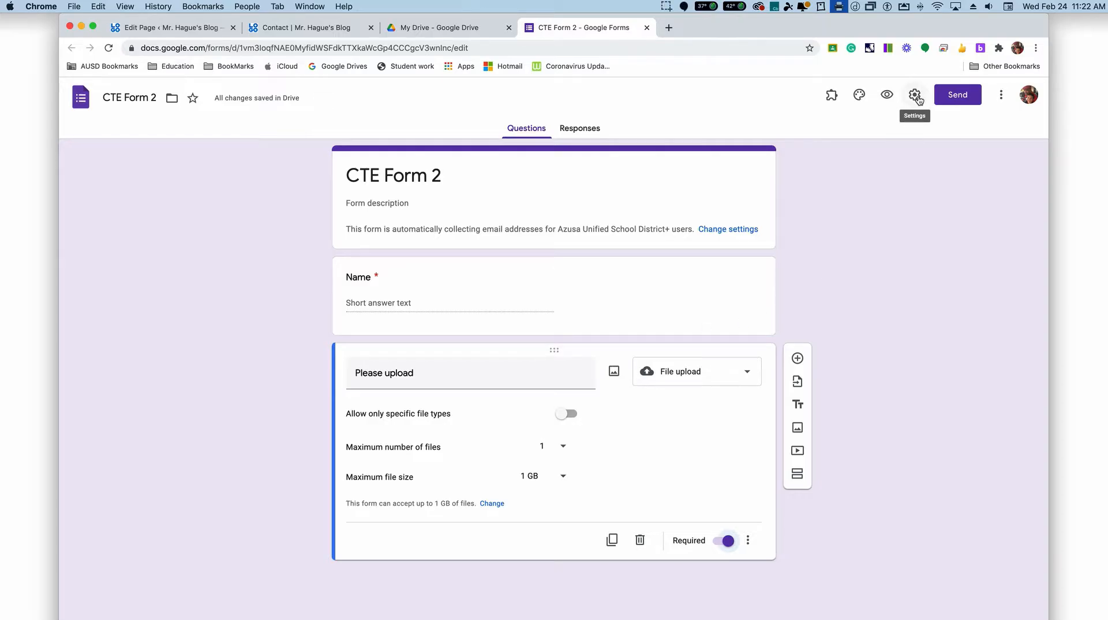
# Step: Check the link and HTML embed sharing options for CTE Form 2 and close the send dialog
pyautogui.click(959, 98)
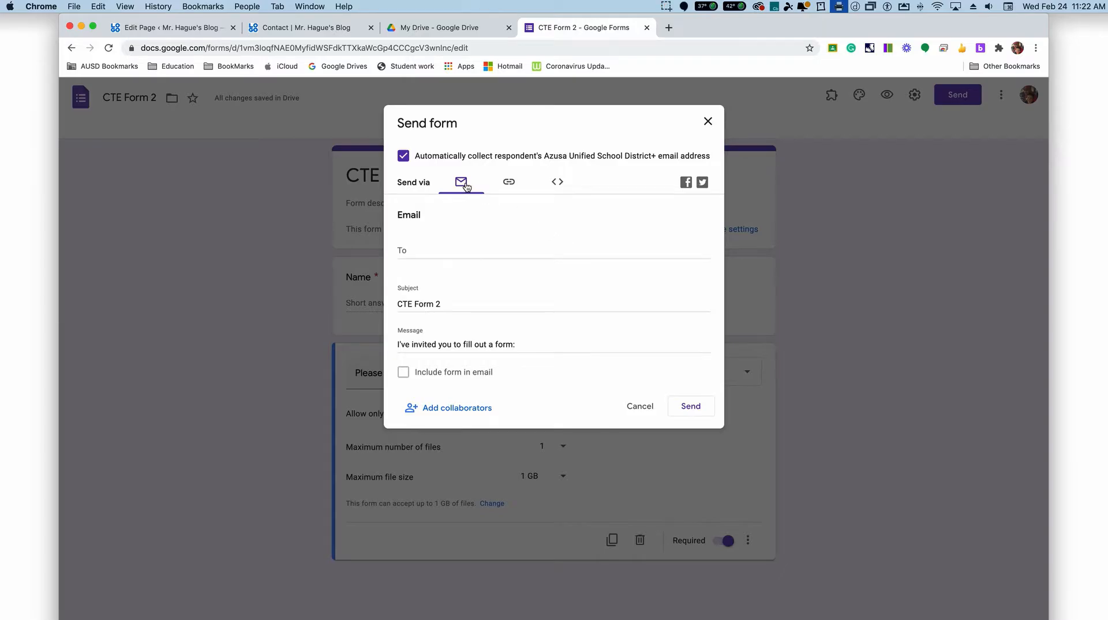
pyautogui.click(509, 183)
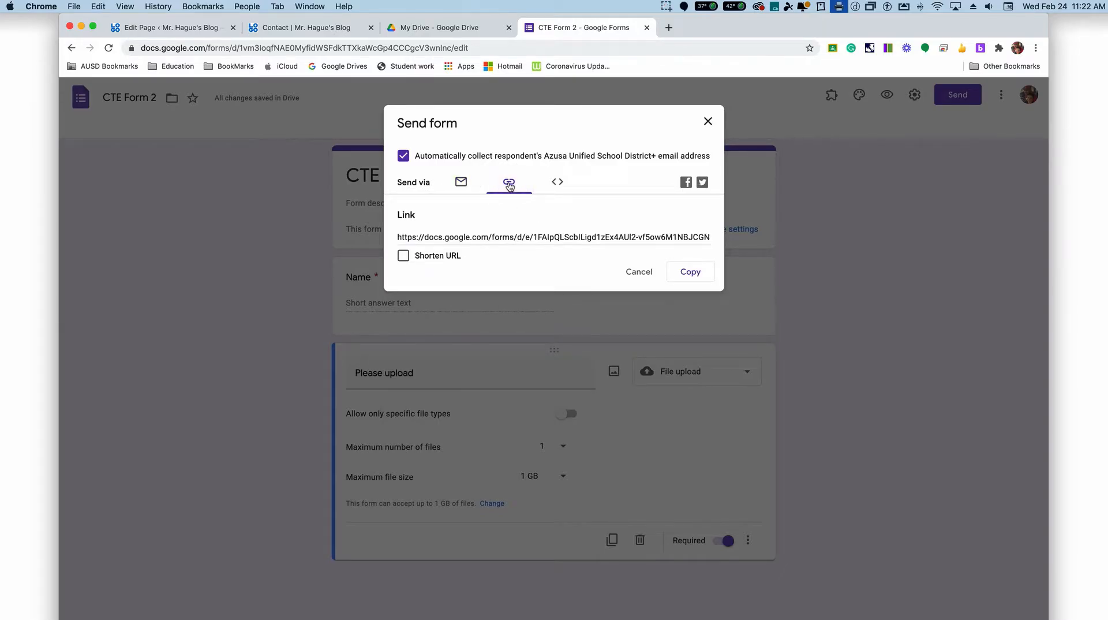
pyautogui.click(558, 182)
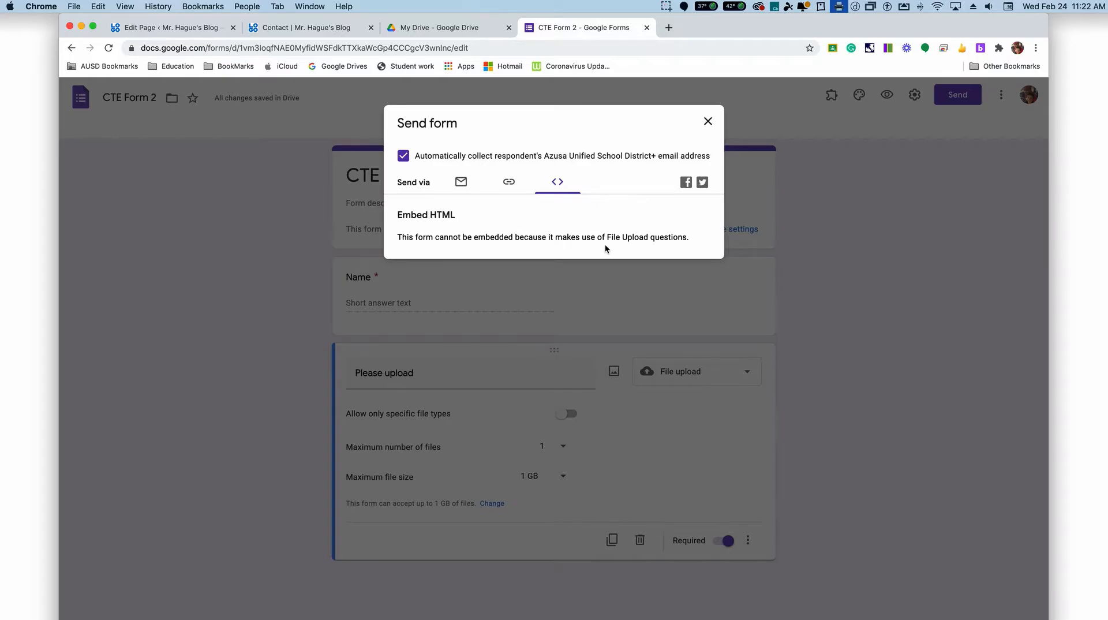
pyautogui.click(709, 121)
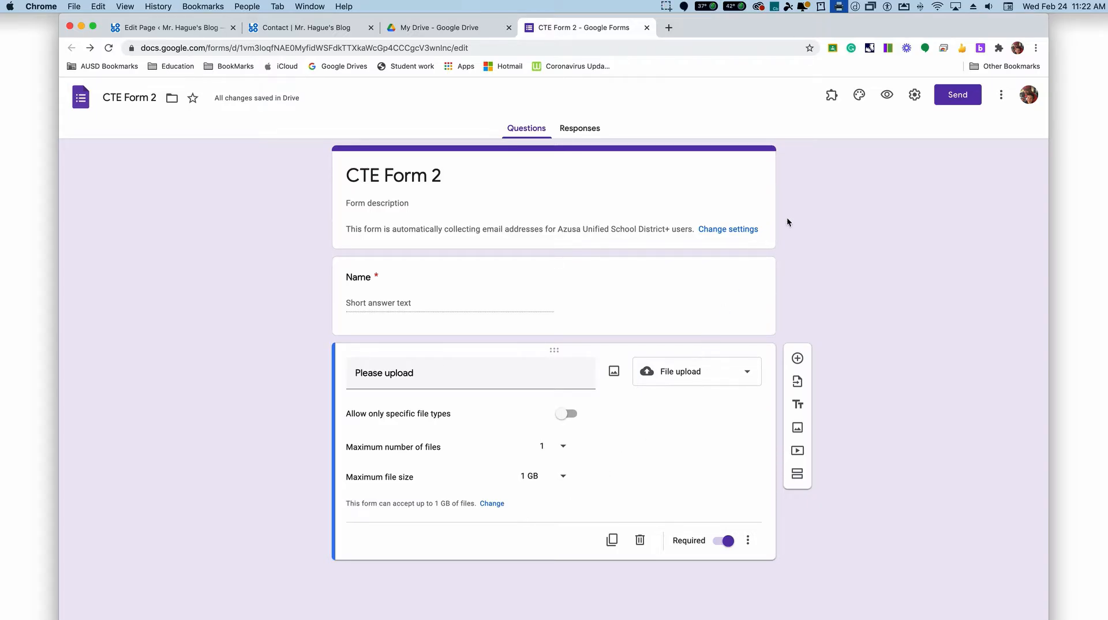
# Step: Copy the share link of CTE Form 2 from its send options
pyautogui.click(957, 98)
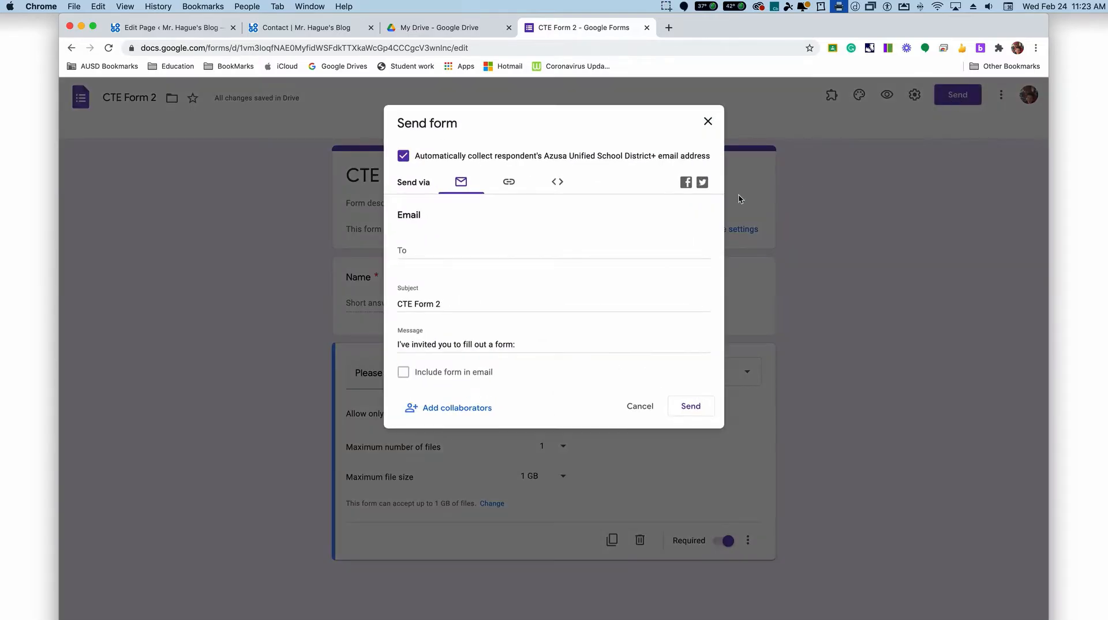
pyautogui.click(510, 185)
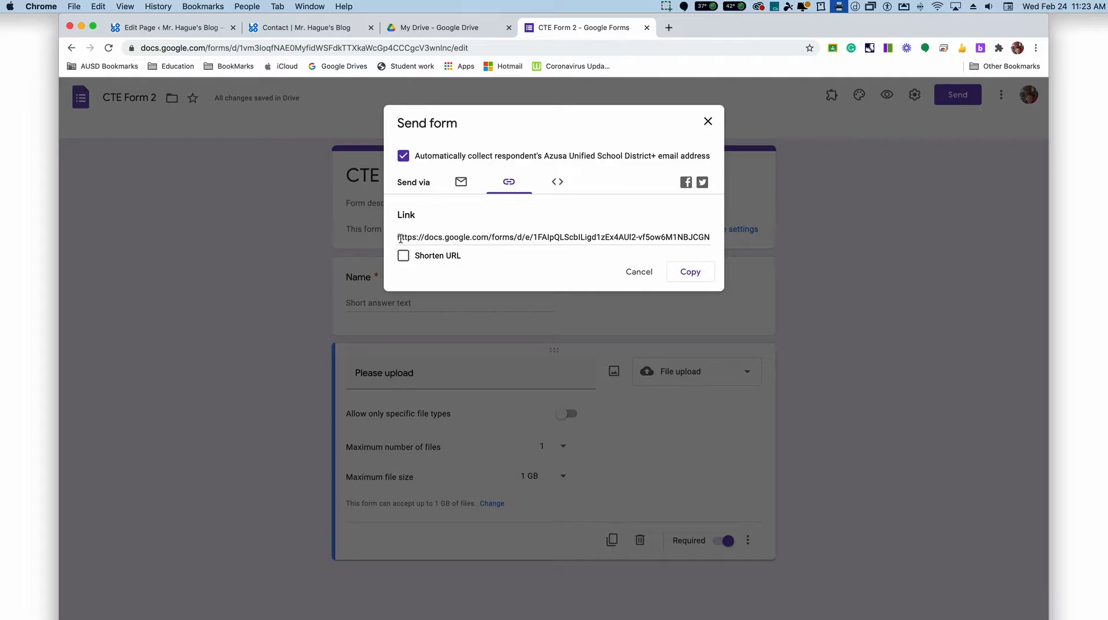
pyautogui.click(709, 278)
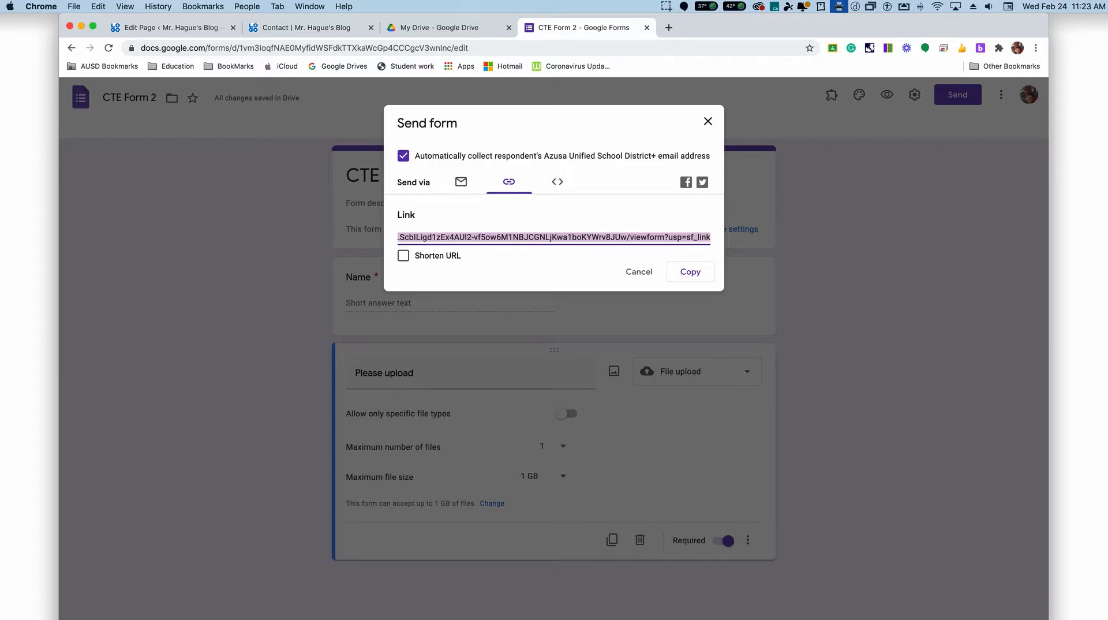
# Step: Switch to the iFrame Generator window and reload the page to clear the earlier settings and code
pyautogui.moveTo(554, 1); pyautogui.dragTo(613, 54)
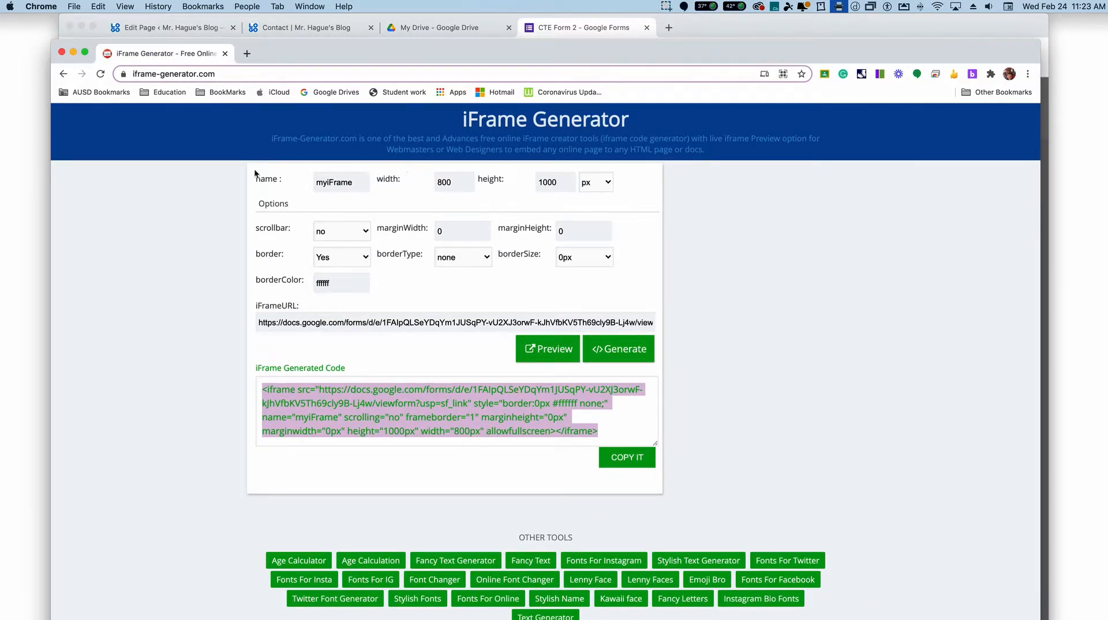
pyautogui.click(209, 296)
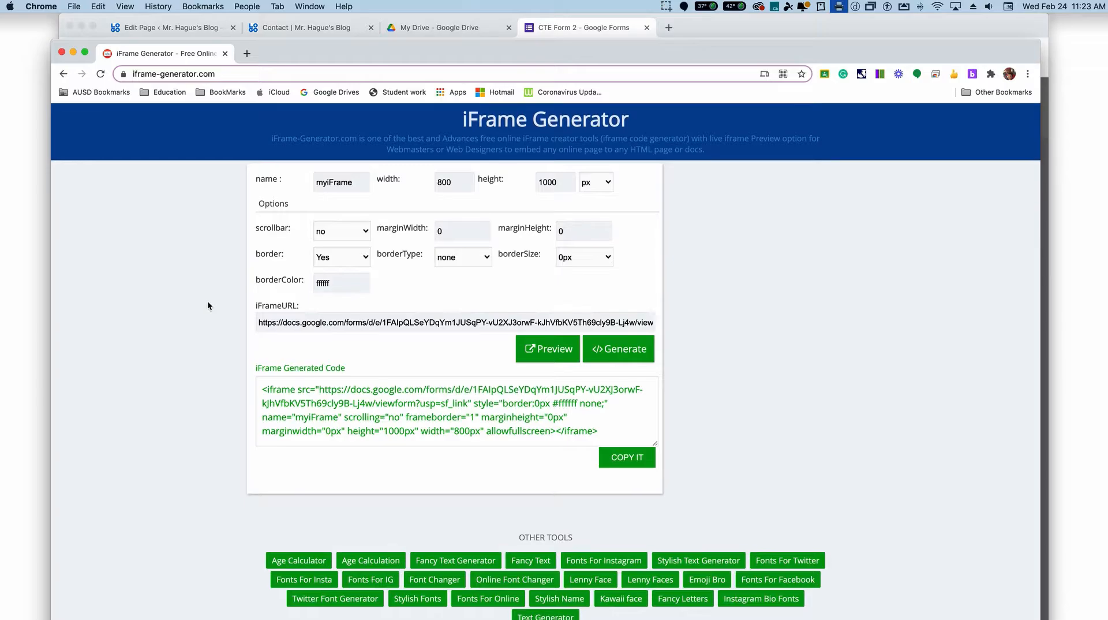
pyautogui.scroll(-2, 182, 209)
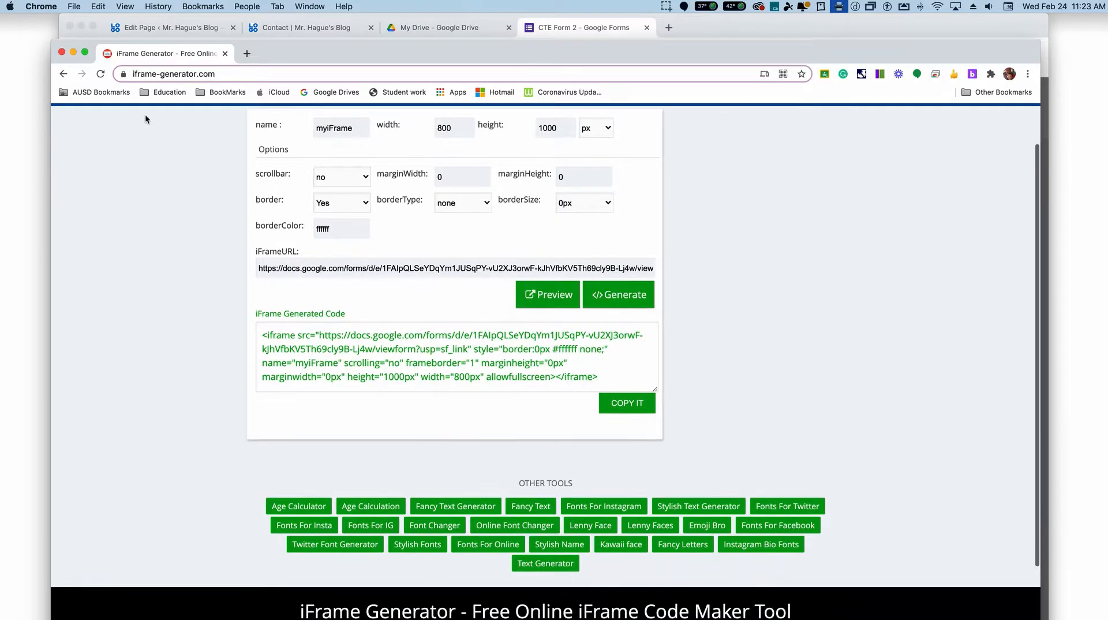
pyautogui.click(101, 74)
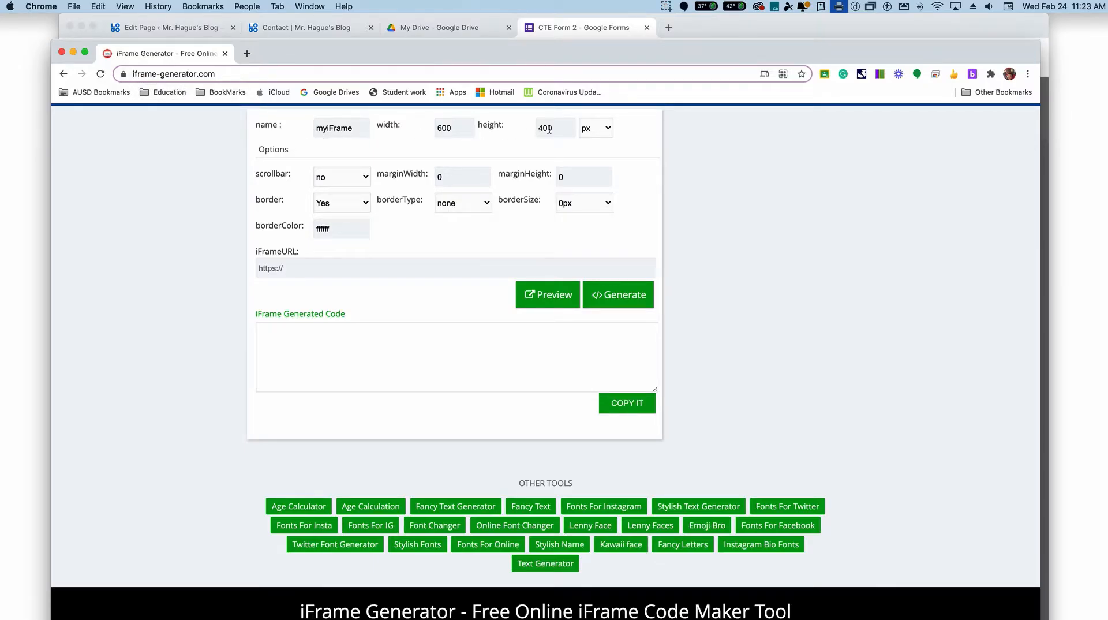
# Step: Paste the copied form link as the iFrame URL and set the frame's name to "Upload"
pyautogui.click(333, 266)
pyautogui.press('super+v')
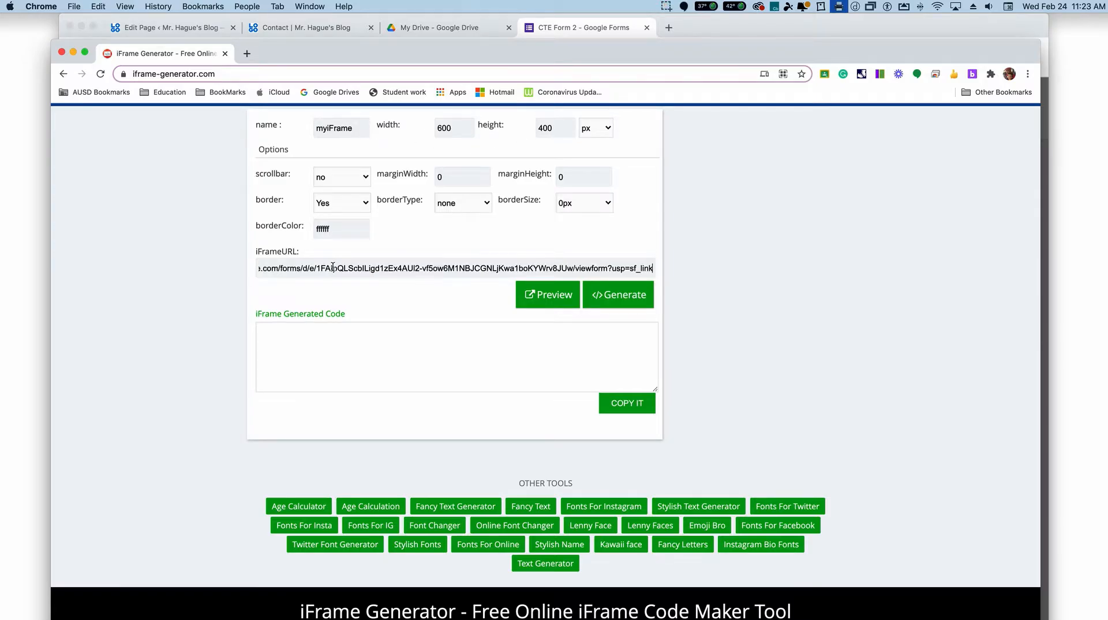
pyautogui.click(338, 268)
pyautogui.doubleClick(359, 128)
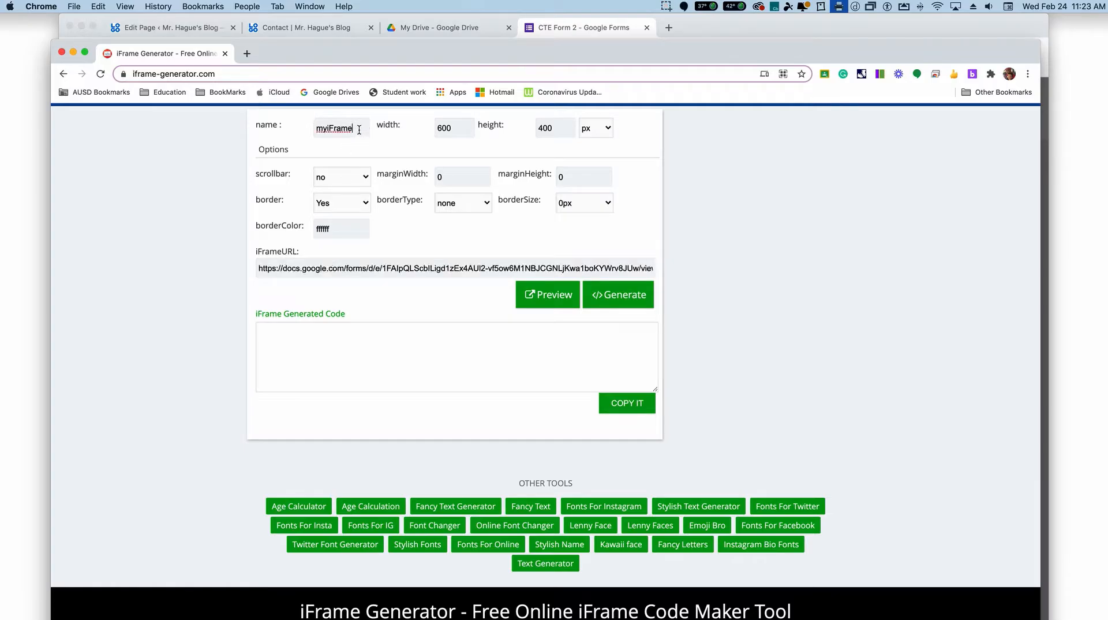
pyautogui.write('Upload')
# Step: Preview the iframe, set its height to 700 px, and preview it again
pyautogui.click(561, 298)
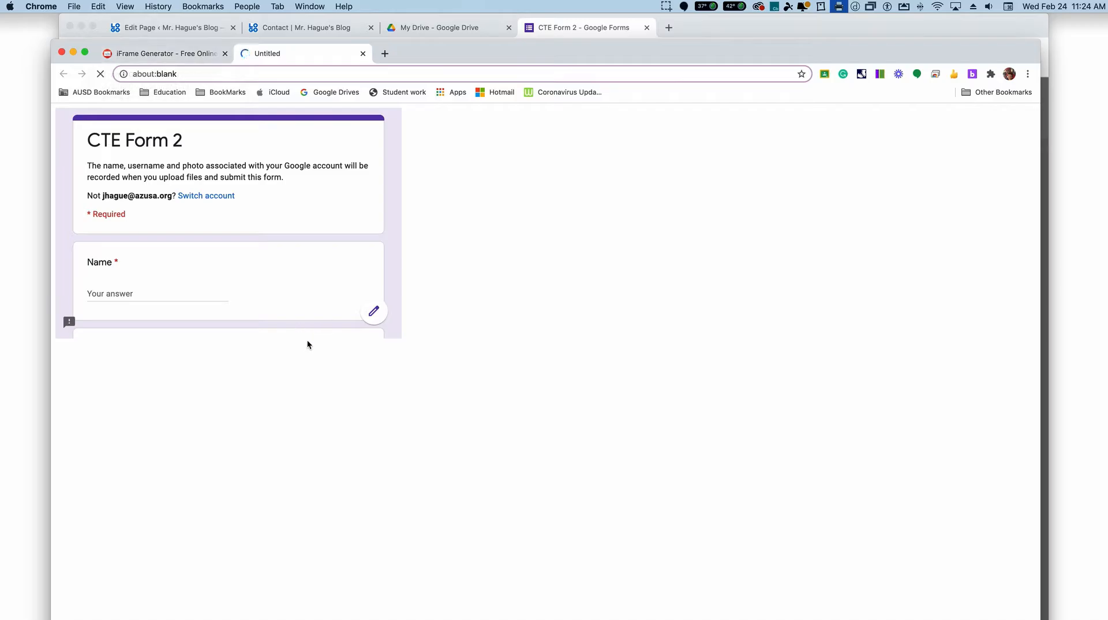
pyautogui.click(362, 53)
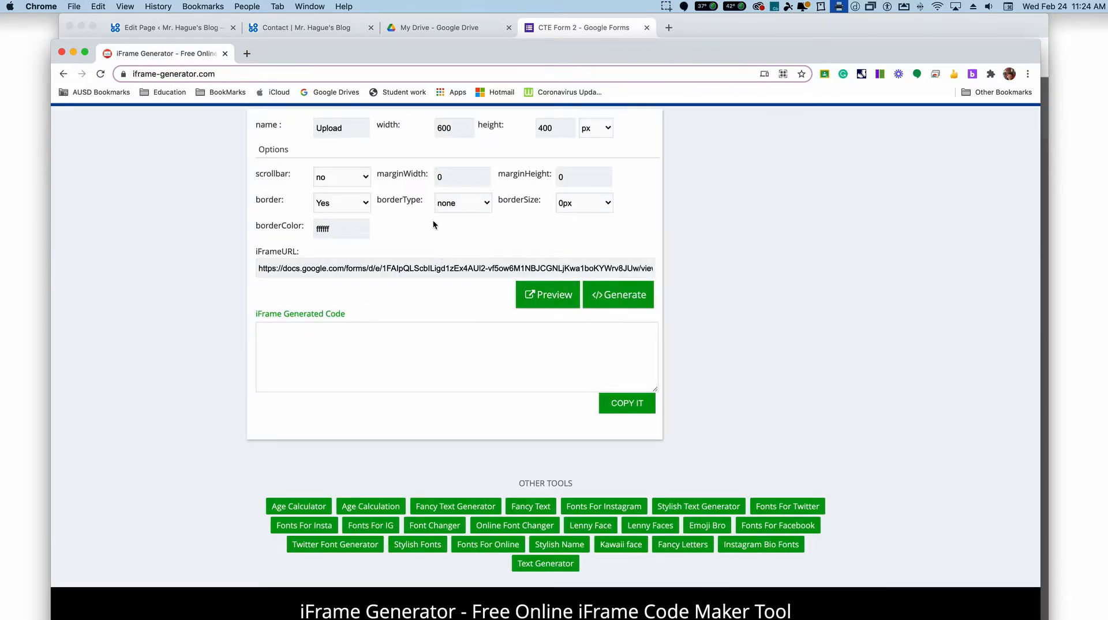
pyautogui.moveTo(556, 128); pyautogui.dragTo(518, 132)
pyautogui.write('700')
pyautogui.click(549, 287)
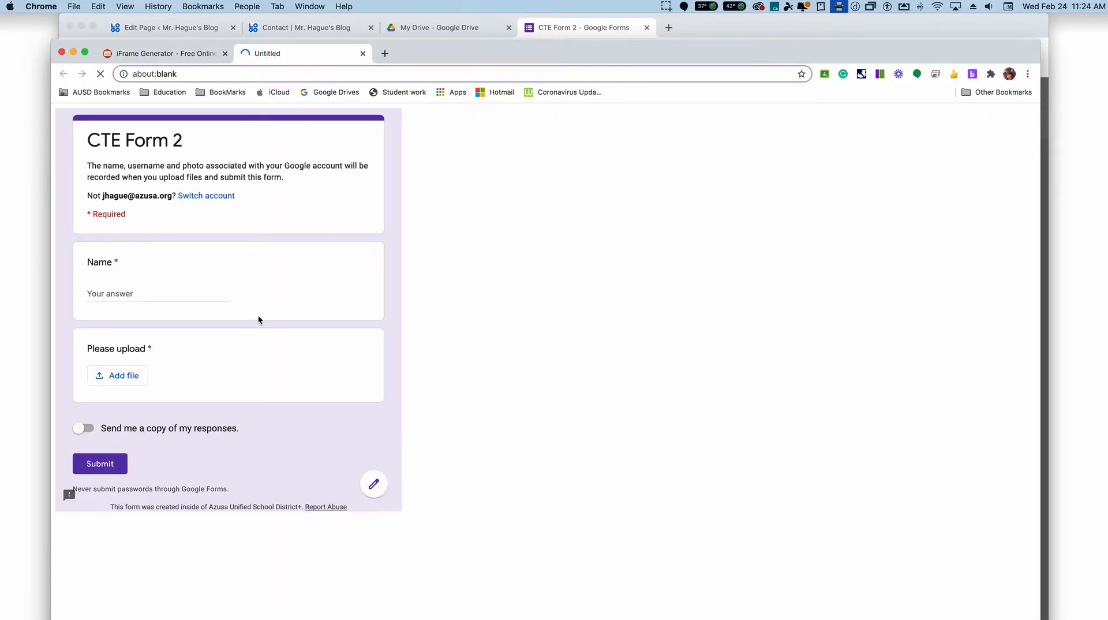
pyautogui.moveTo(87, 348); pyautogui.dragTo(140, 349)
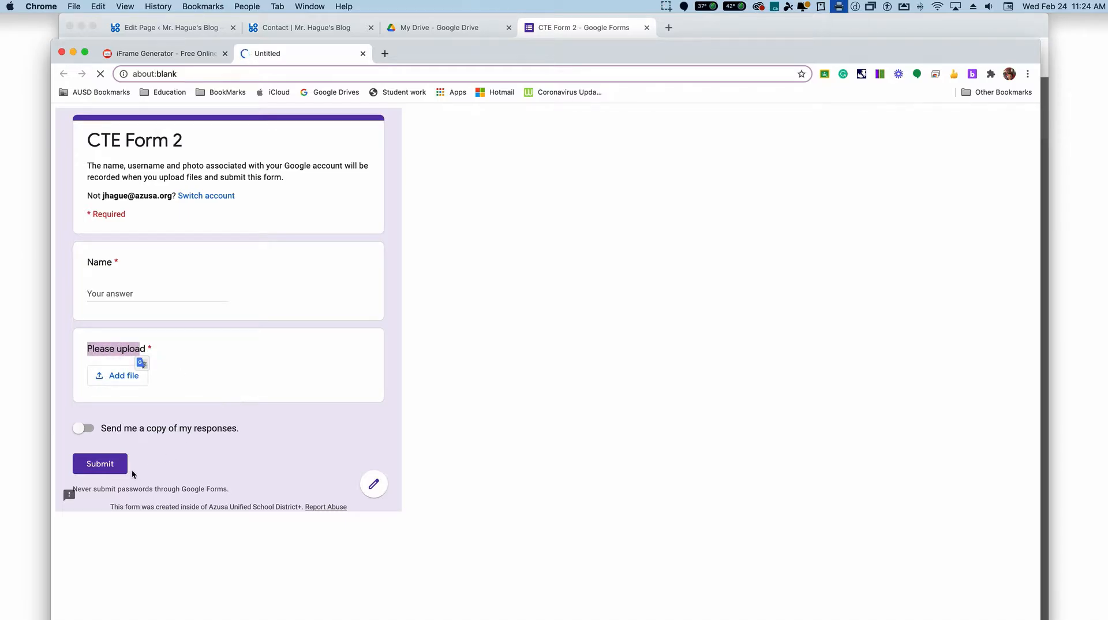
pyautogui.click(363, 53)
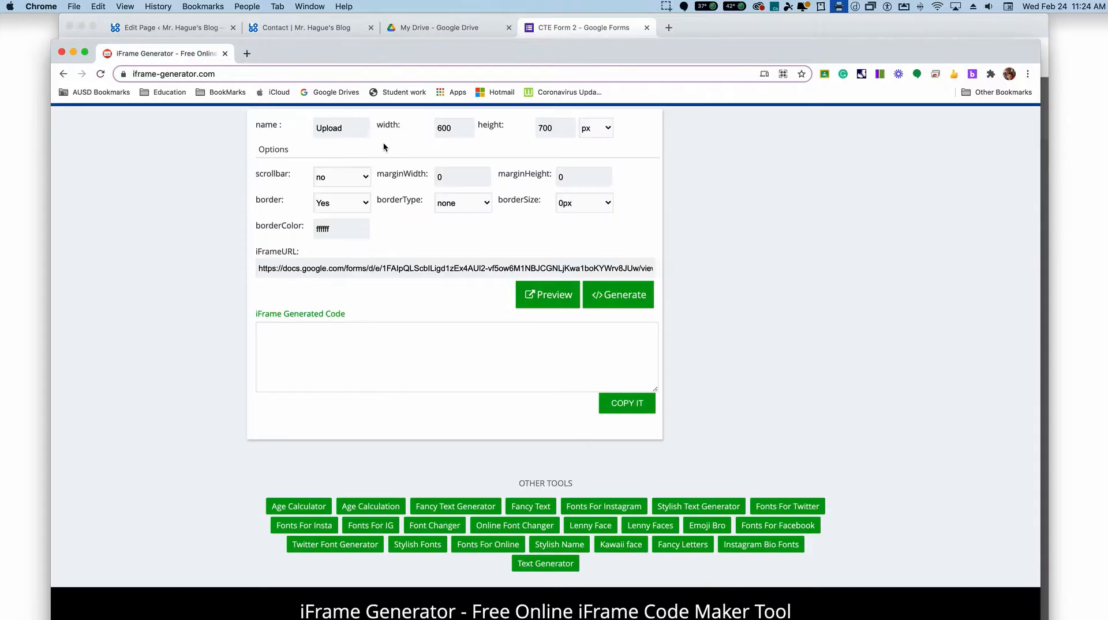
# Step: Generate the iframe code for the upload form and copy it
pyautogui.click(624, 298)
pyautogui.click(569, 356)
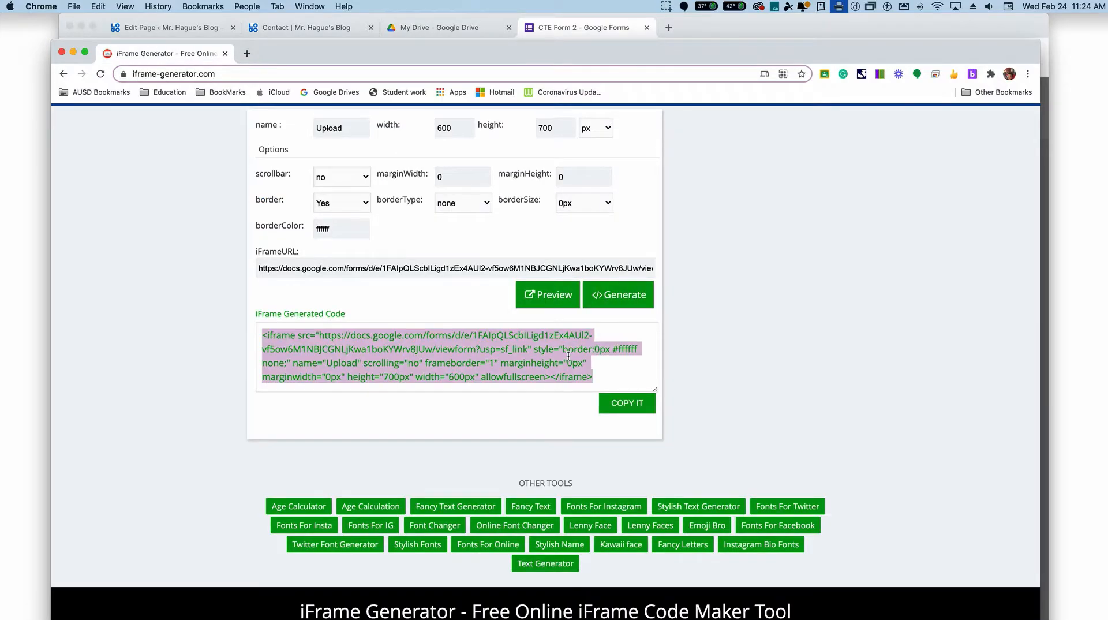
pyautogui.click(632, 407)
# Step: Return to the WordPress editor for the Contact page and examine the embedded CTE Form Entry form and the space below it
pyautogui.click(155, 27)
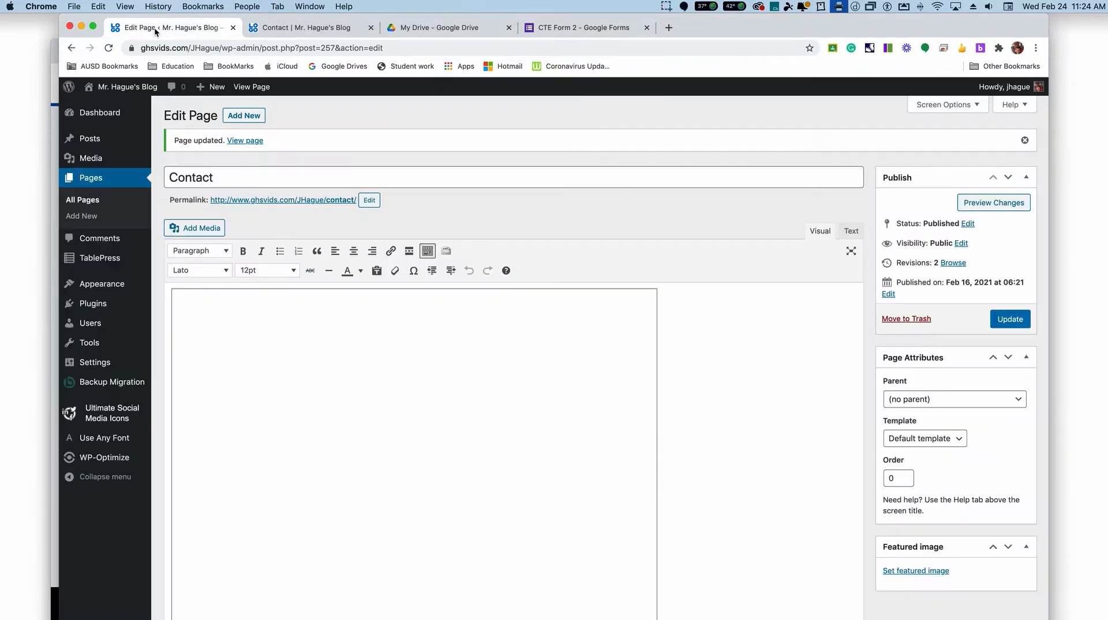
pyautogui.scroll(-10, 568, 354)
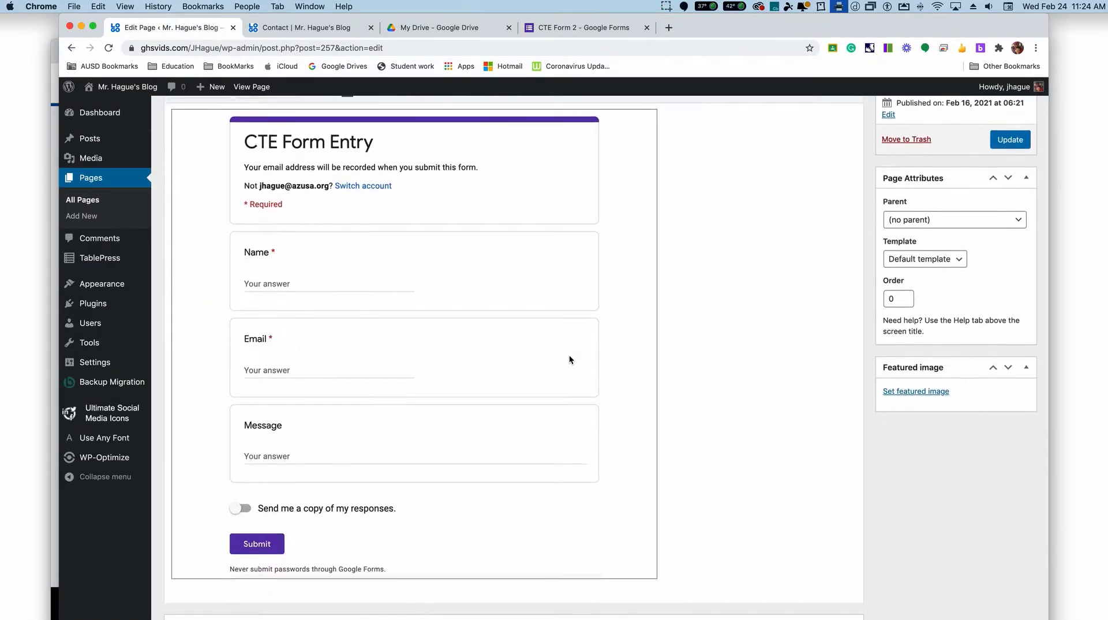
pyautogui.scroll(10, 563, 354)
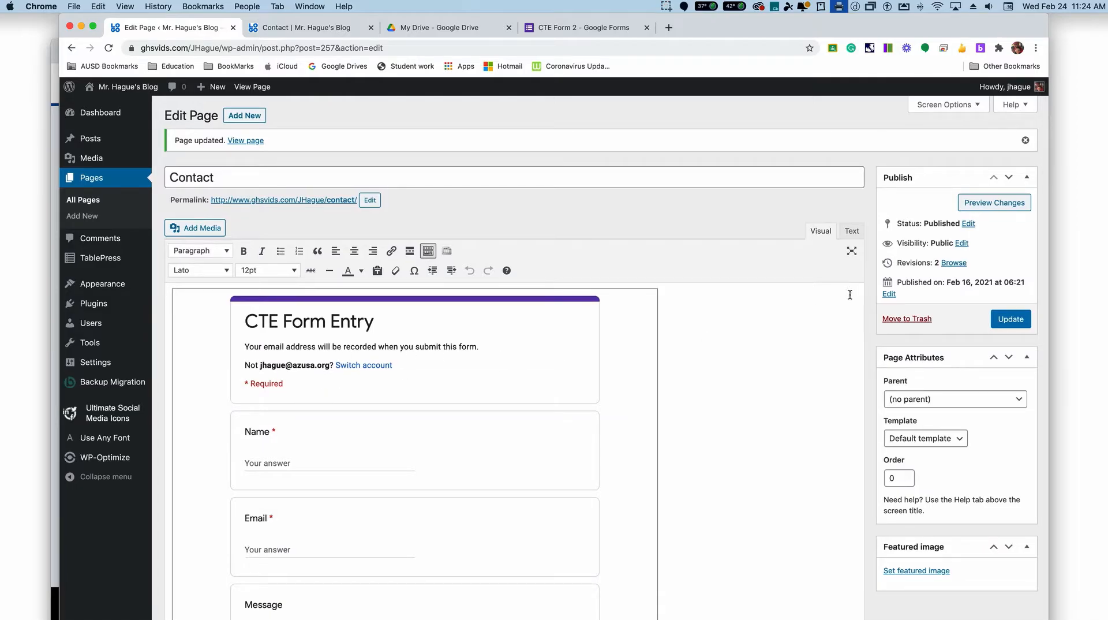
pyautogui.scroll(-10, 419, 373)
pyautogui.scroll(-5, 419, 370)
pyautogui.scroll(3, 419, 369)
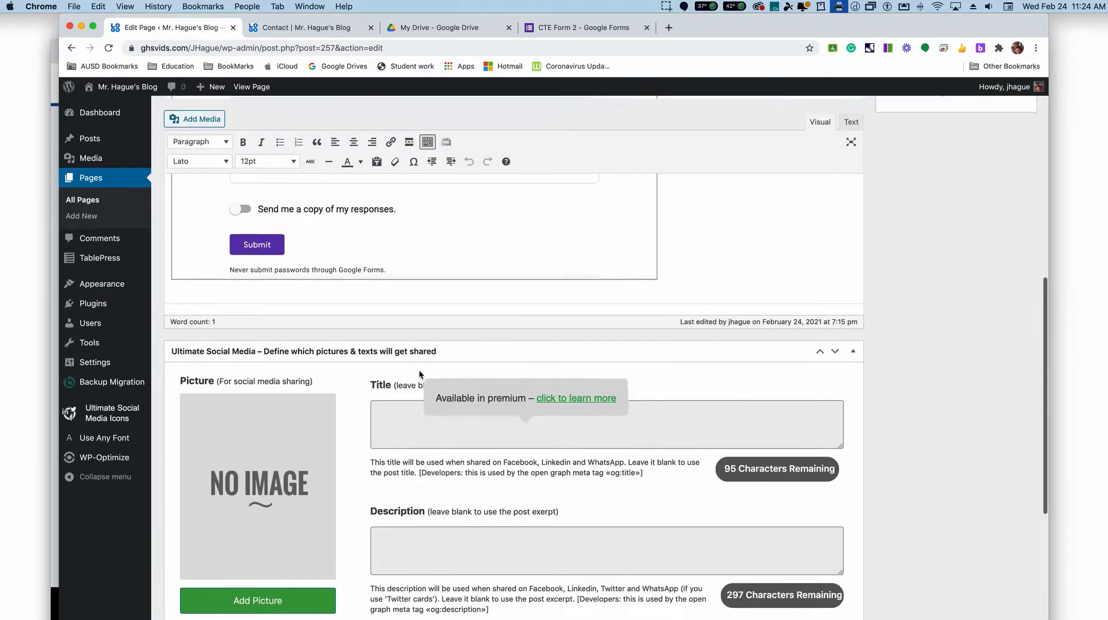
pyautogui.scroll(8, 773, 304)
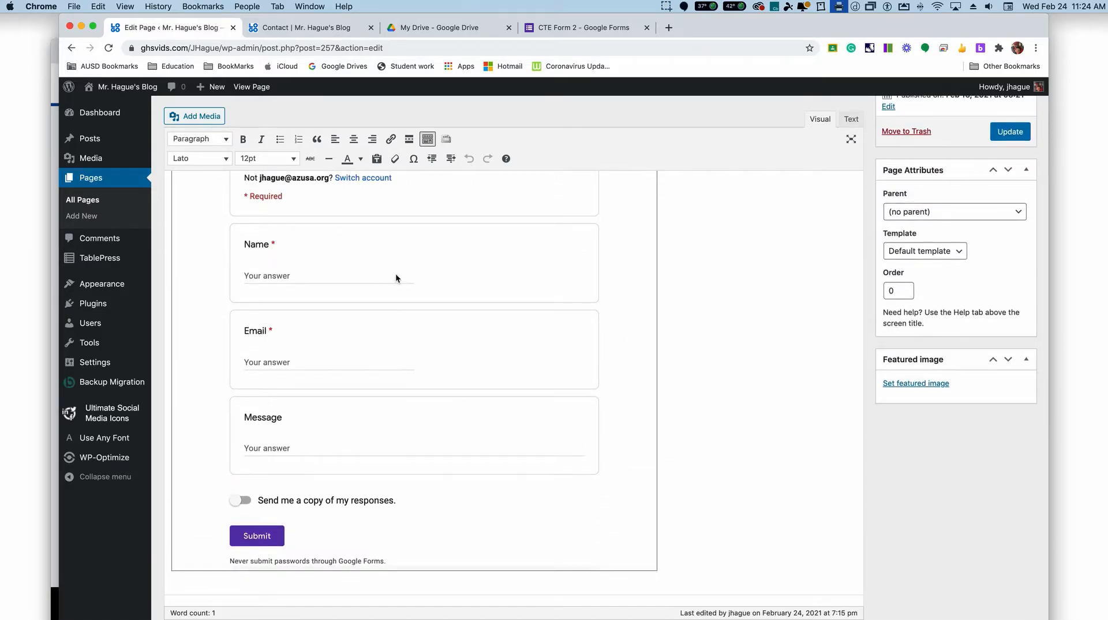
pyautogui.scroll(6, 396, 277)
pyautogui.scroll(-4, 396, 278)
pyautogui.scroll(-3, 396, 278)
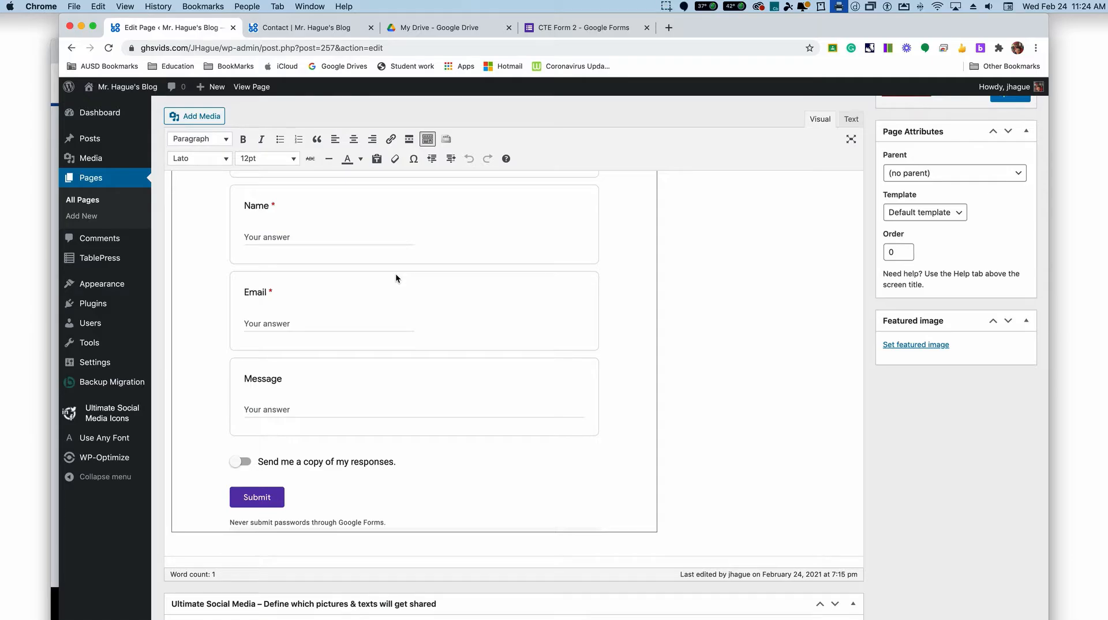
# Step: Paste the generated iframe code below the existing embed in the Contact page's HTML and review both forms in the visual view
pyautogui.click(851, 119)
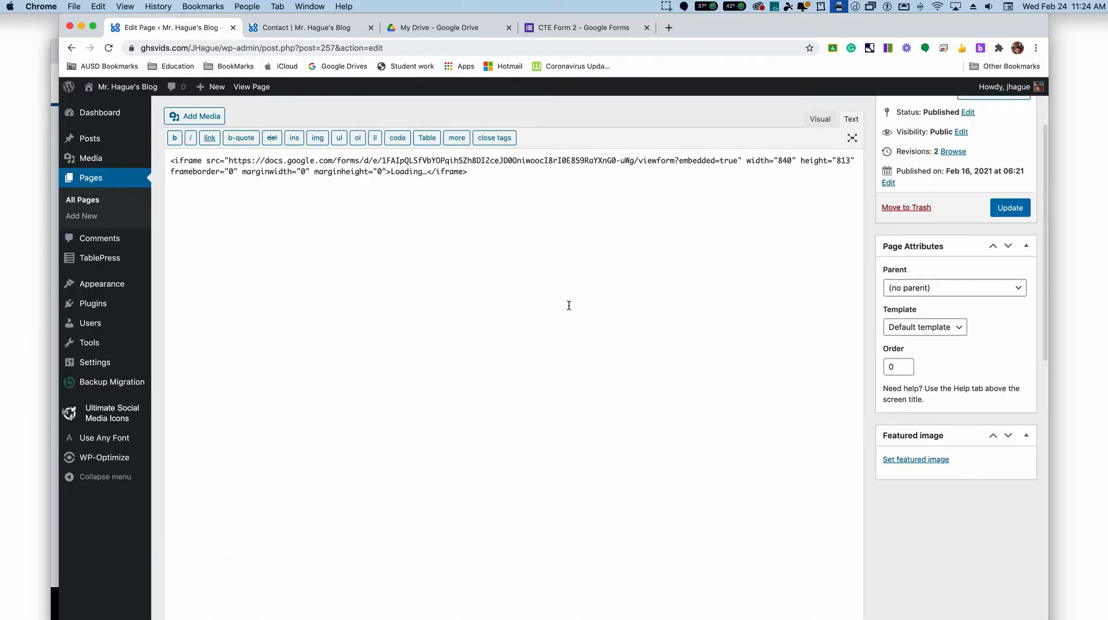
pyautogui.click(488, 208)
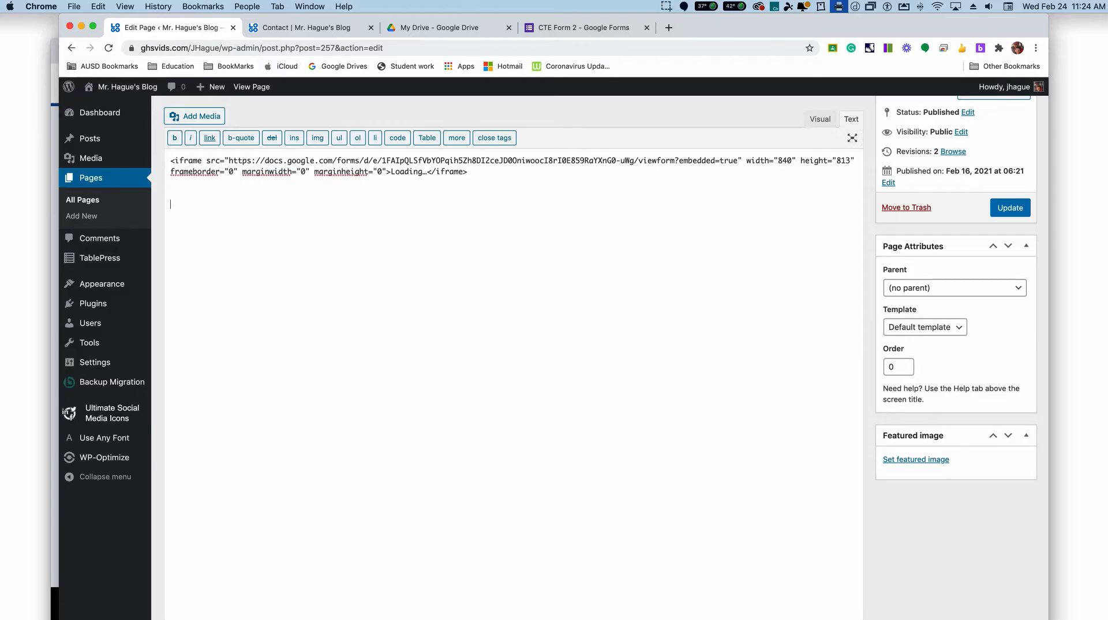
pyautogui.write('<iframe src="https://docs.google.com/forms/d/e/1FAIpQLScbILigd1zEx4AUl2-vf5ow6M1NBJCGNLjKwa1boKYWrv8JUw/viewform?usp=sf_link" style="border:0px #ffffff none;" name="Upload" scrolling="no" frameborder="1" marginheight="0px" marginwidth="0px" height="700px" width="600px" allowfullscreen></iframe>')
pyautogui.click(821, 118)
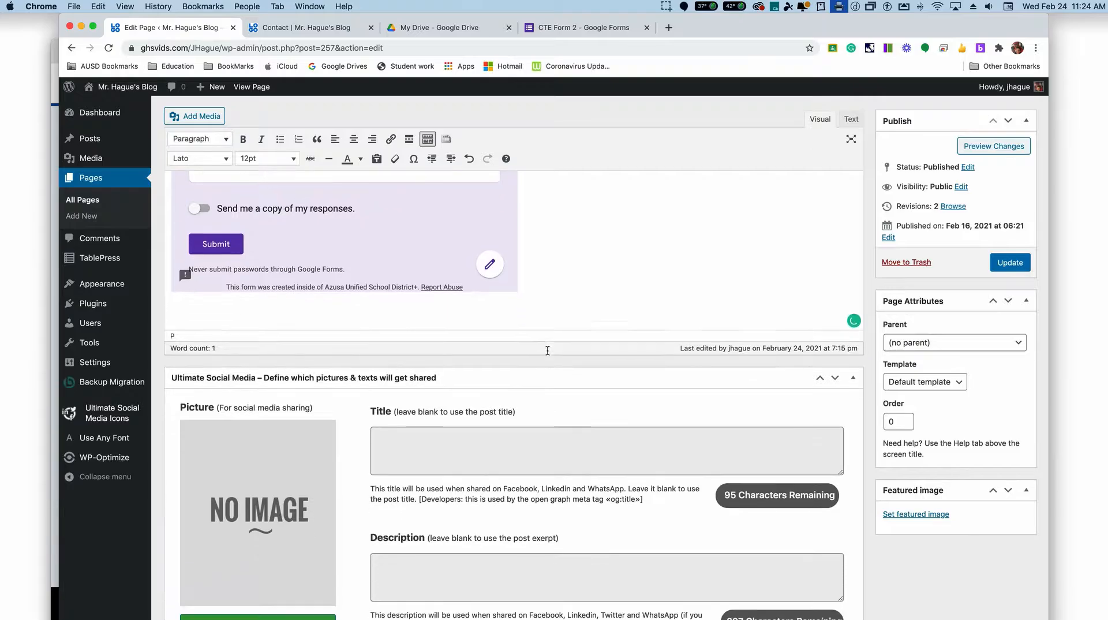
pyautogui.scroll(10, 548, 350)
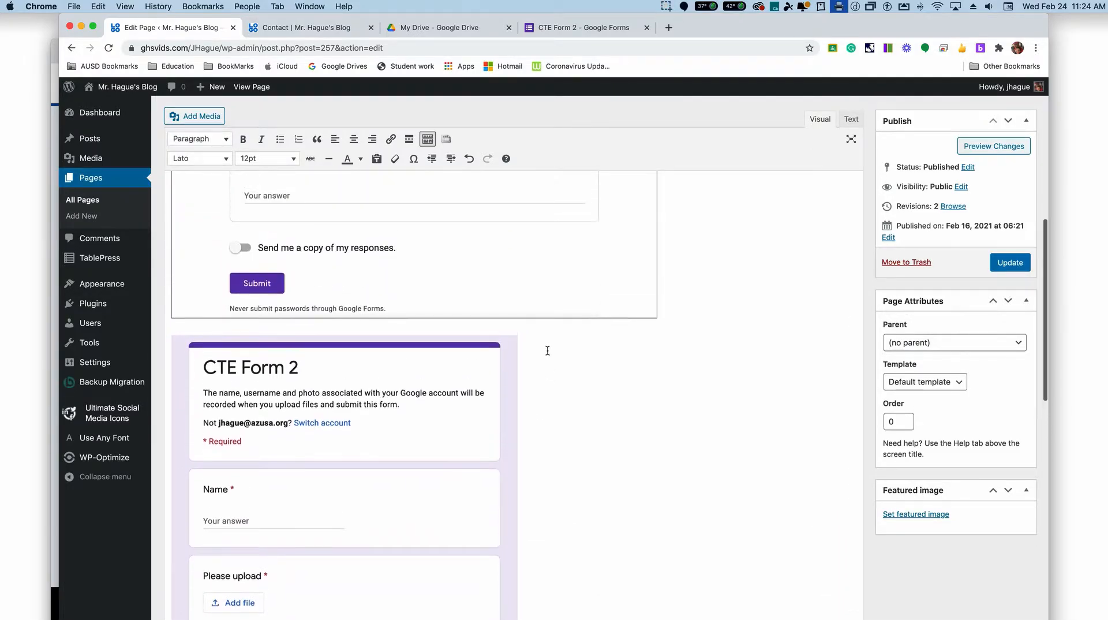
pyautogui.scroll(10, 547, 350)
pyautogui.scroll(-4, 547, 350)
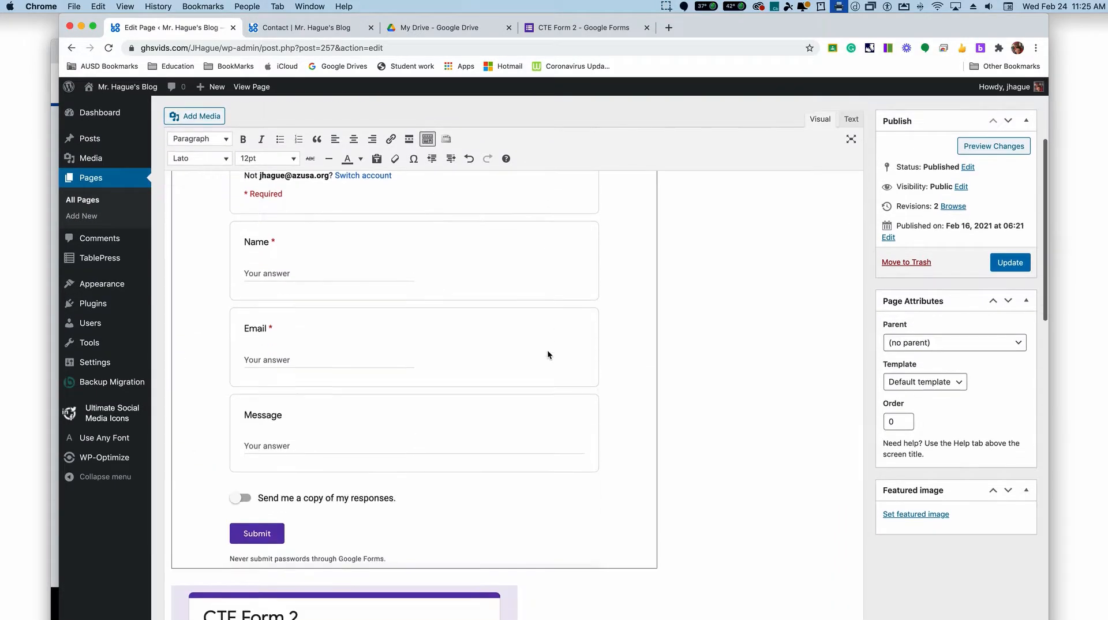
pyautogui.scroll(-7, 547, 351)
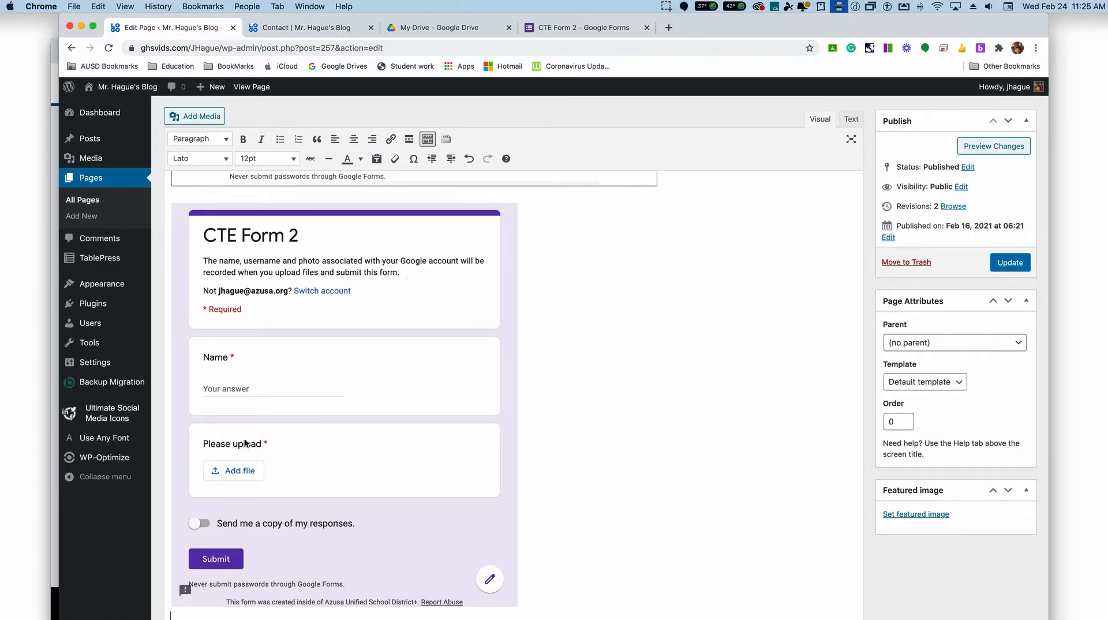
pyautogui.scroll(4, 379, 327)
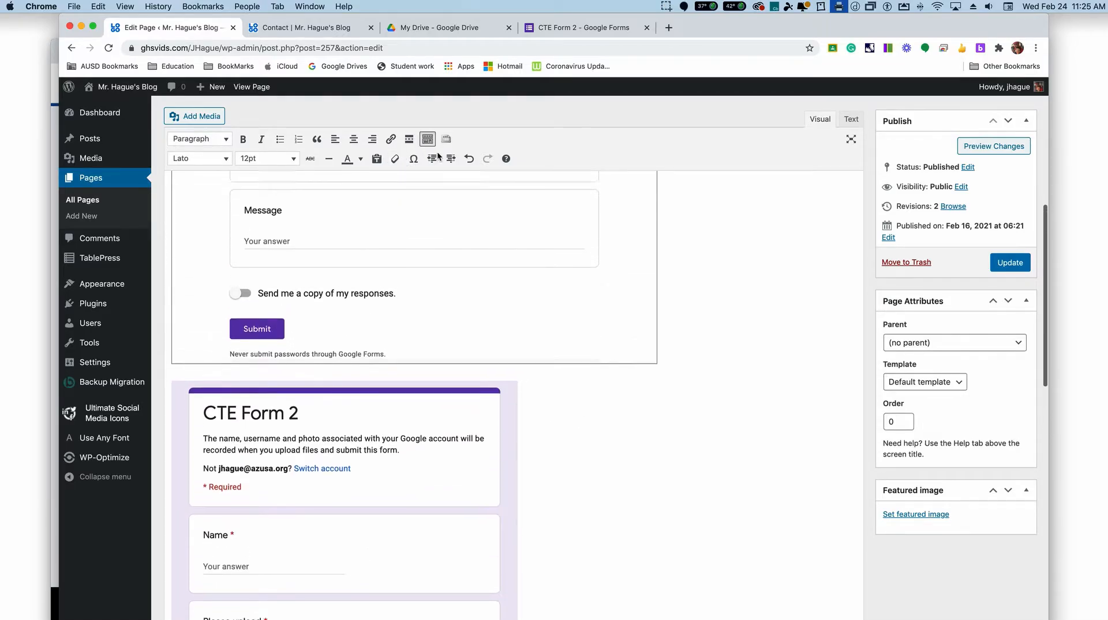
pyautogui.scroll(3, 385, 223)
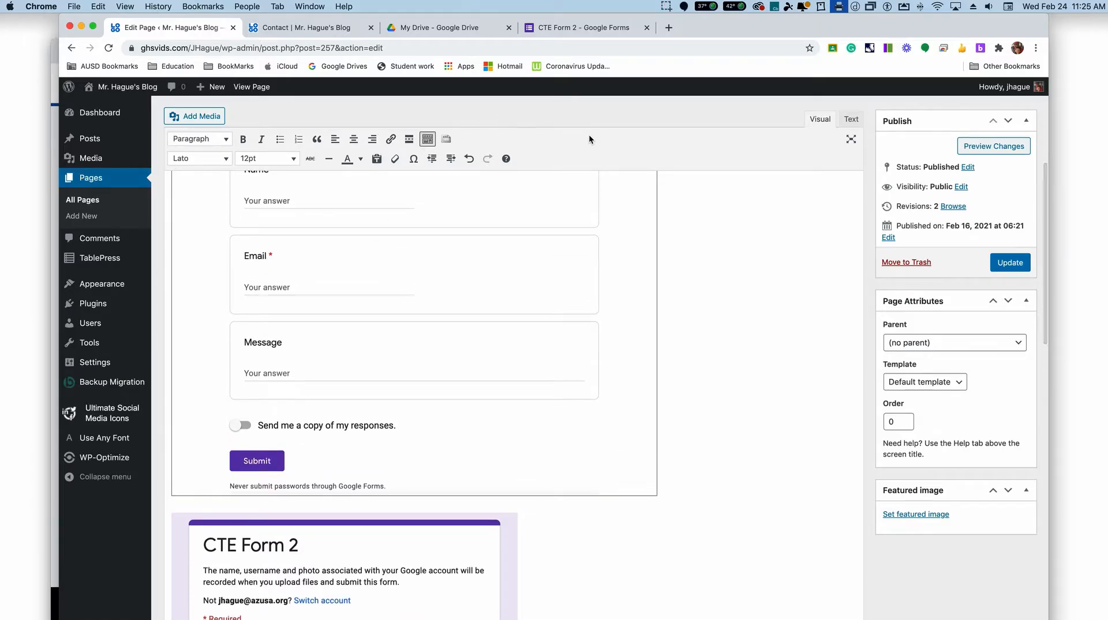
# Step: Open the CTE Form Entry form from Google Drive in Google Forms for editing
pyautogui.click(389, 30)
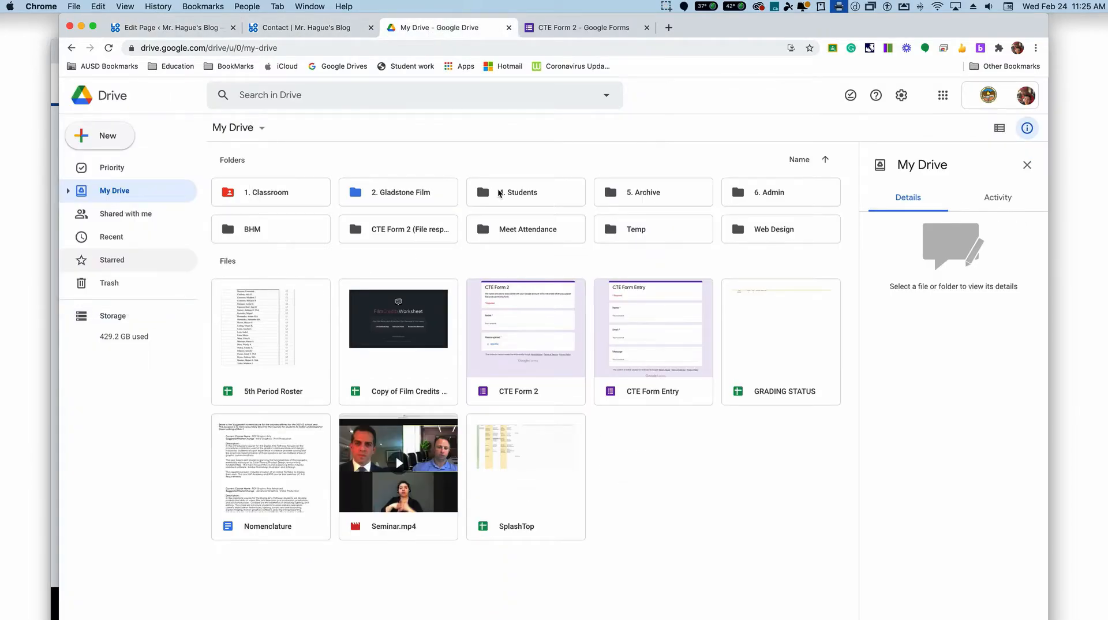
pyautogui.click(661, 316)
pyautogui.rightClick(660, 316)
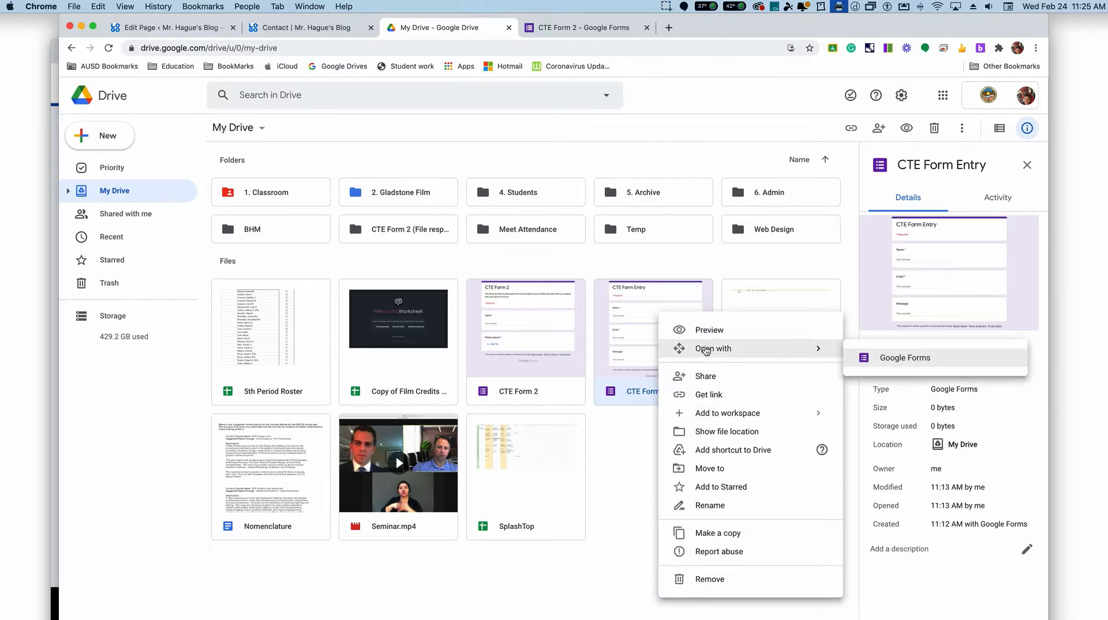
pyautogui.doubleClick(634, 316)
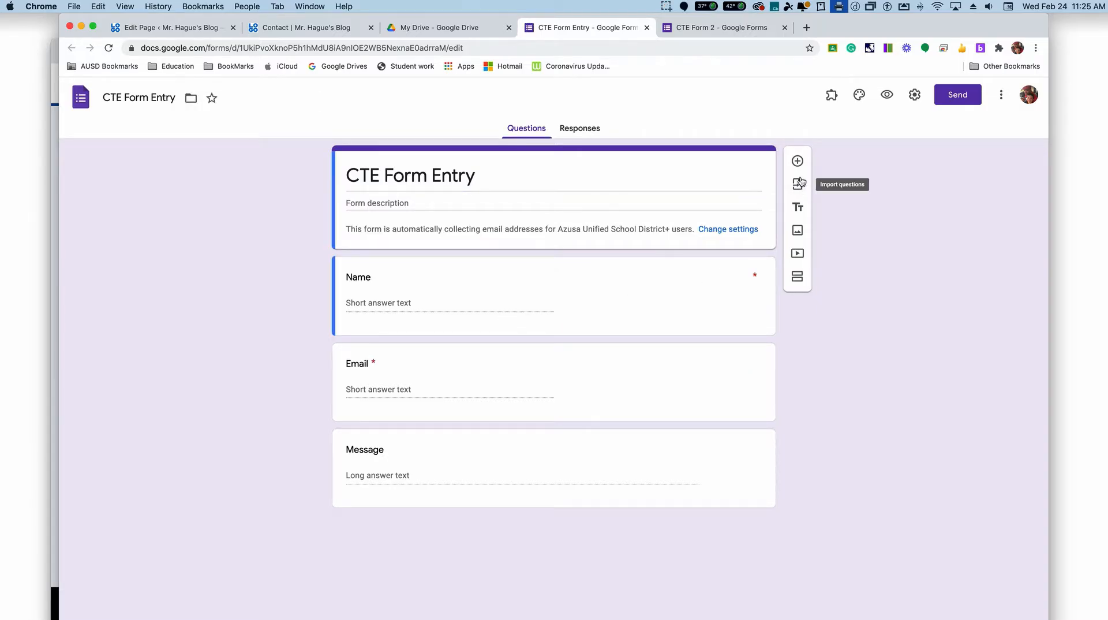
# Step: Add a file upload question below the Message question and accept letting respondents upload files to Drive
pyautogui.click(798, 161)
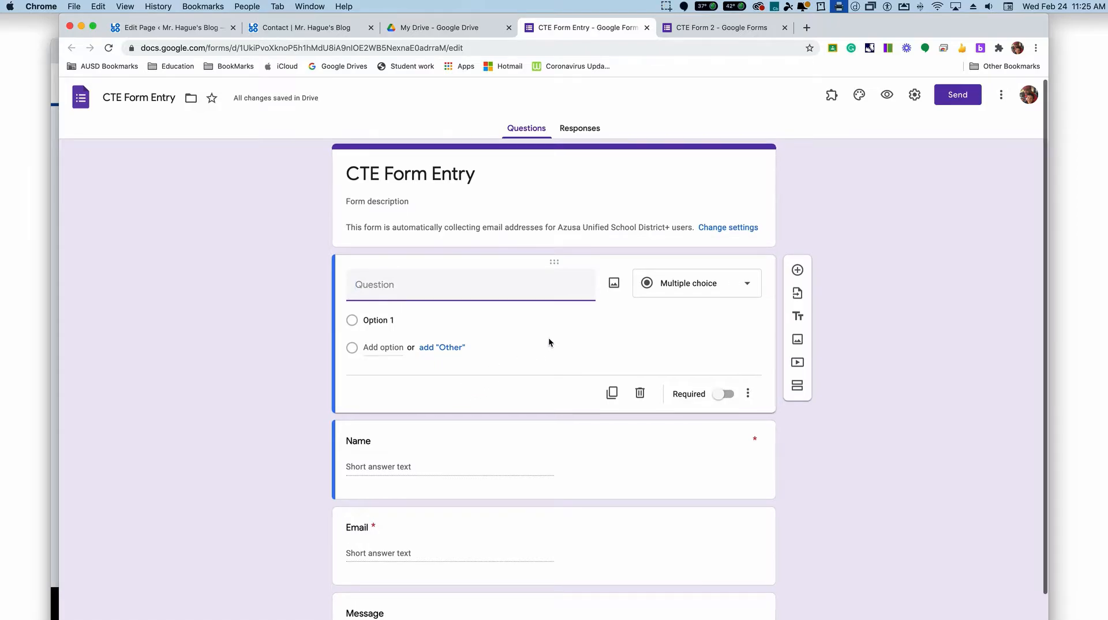
pyautogui.press('super+z')
pyautogui.click(514, 468)
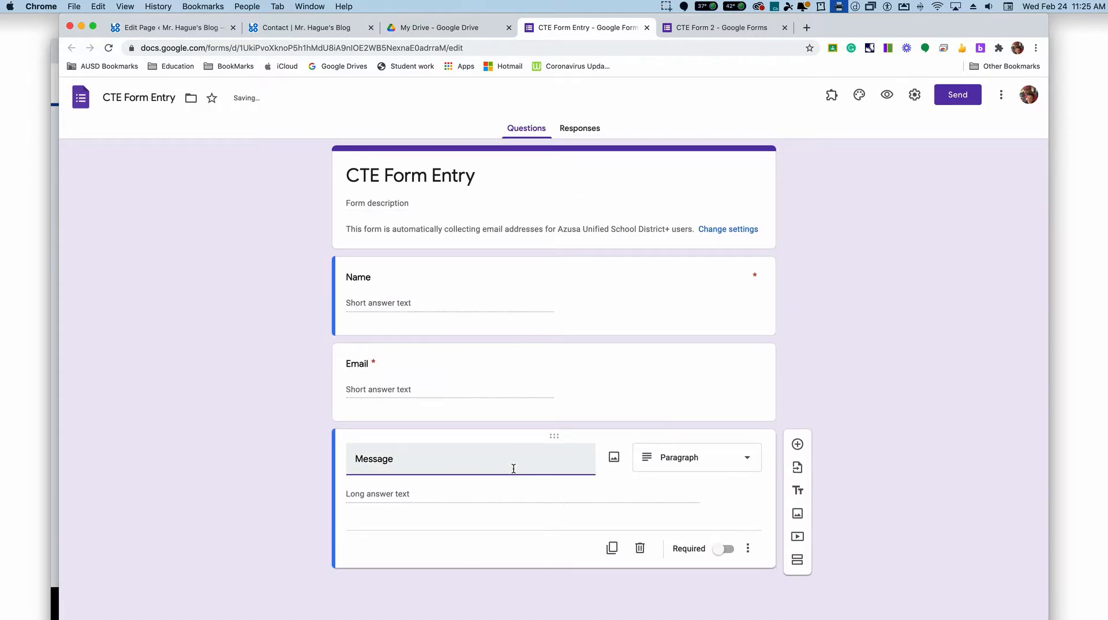
pyautogui.click(797, 445)
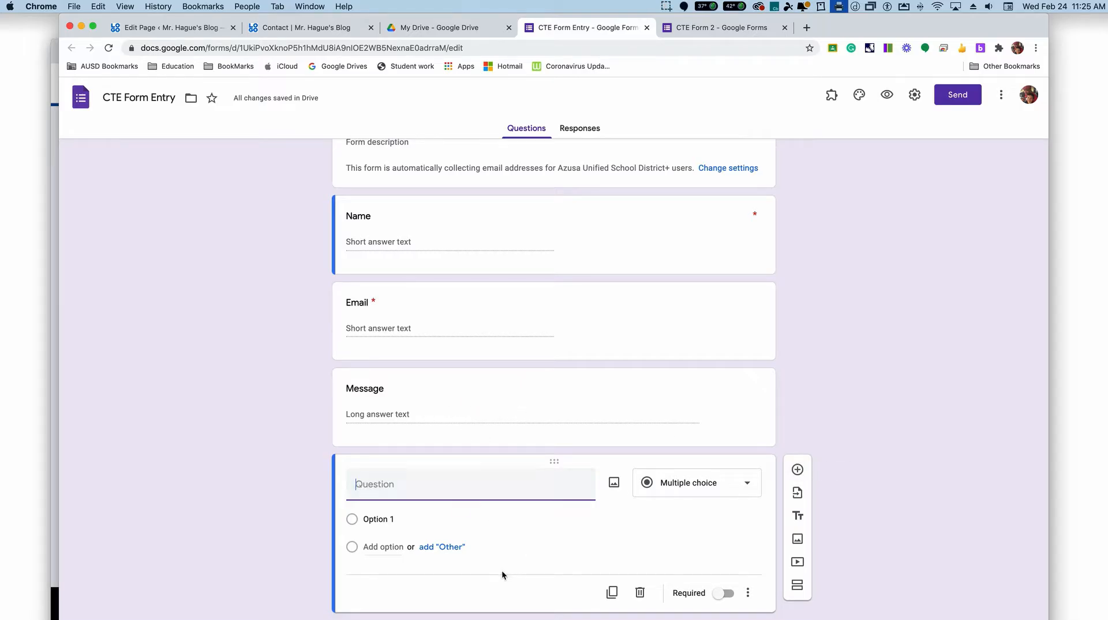
pyautogui.click(719, 492)
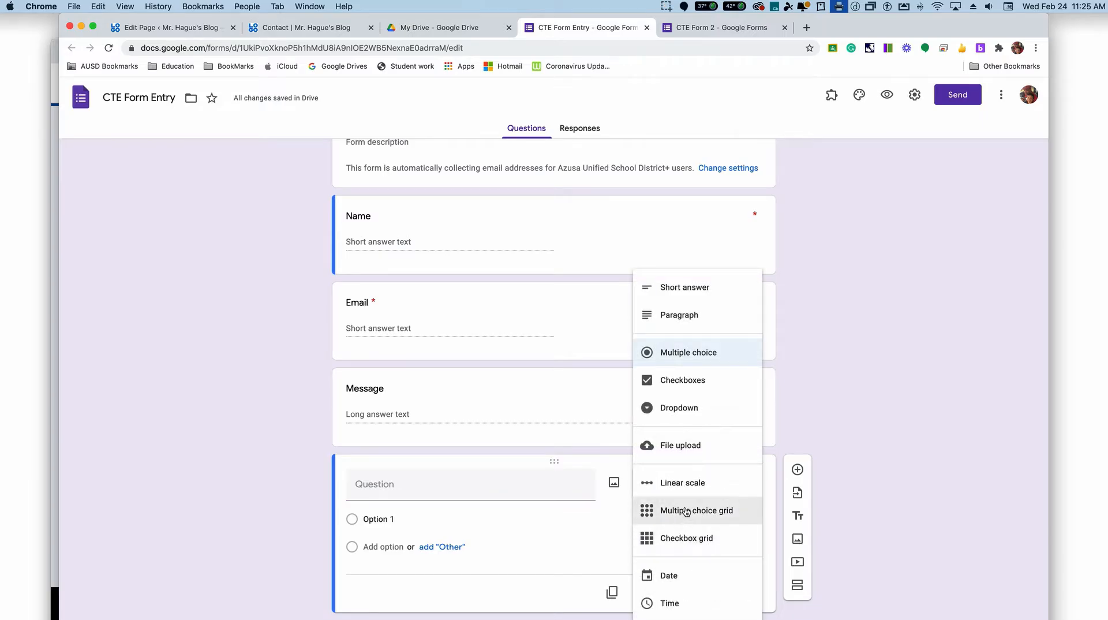
pyautogui.click(684, 445)
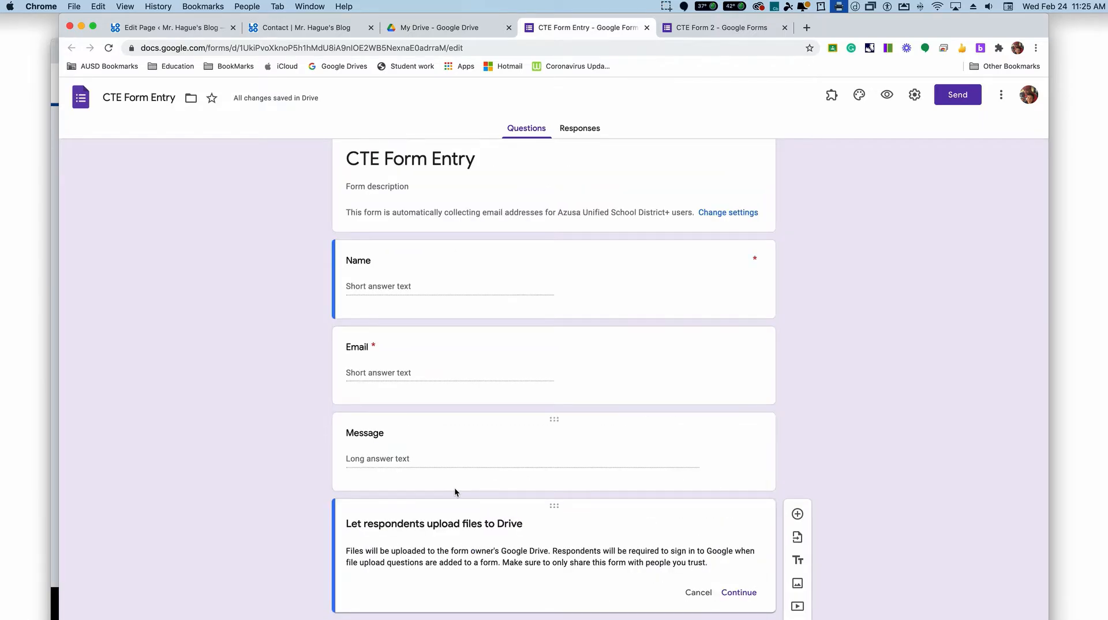
pyautogui.click(735, 590)
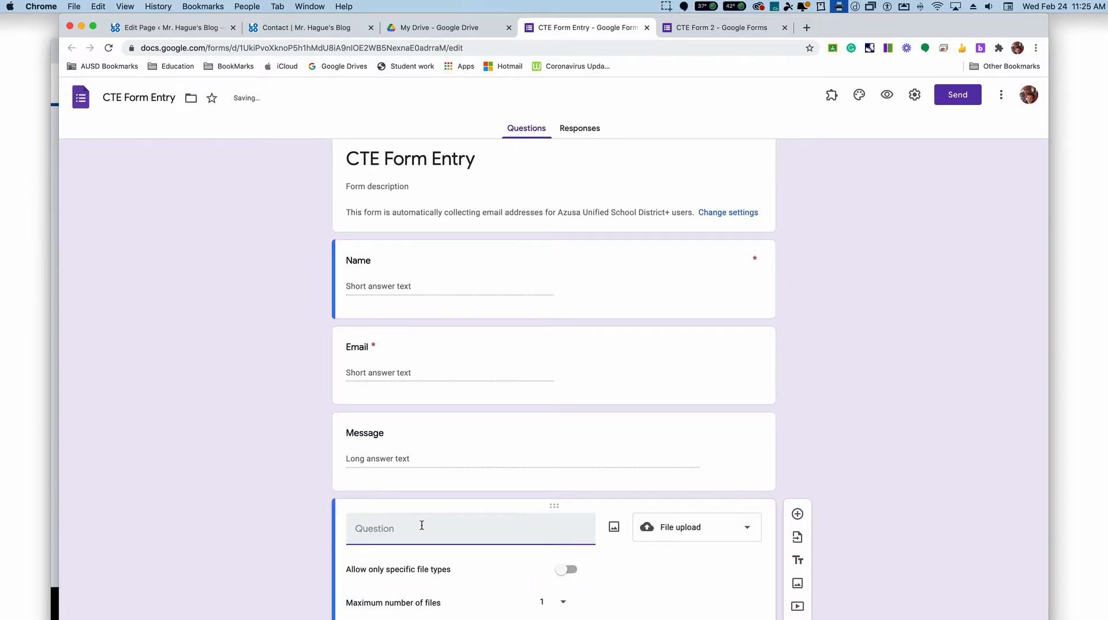
# Step: Title the file upload question "upload file", set its maximum file size to 1 GB, and make it required
pyautogui.write('u')
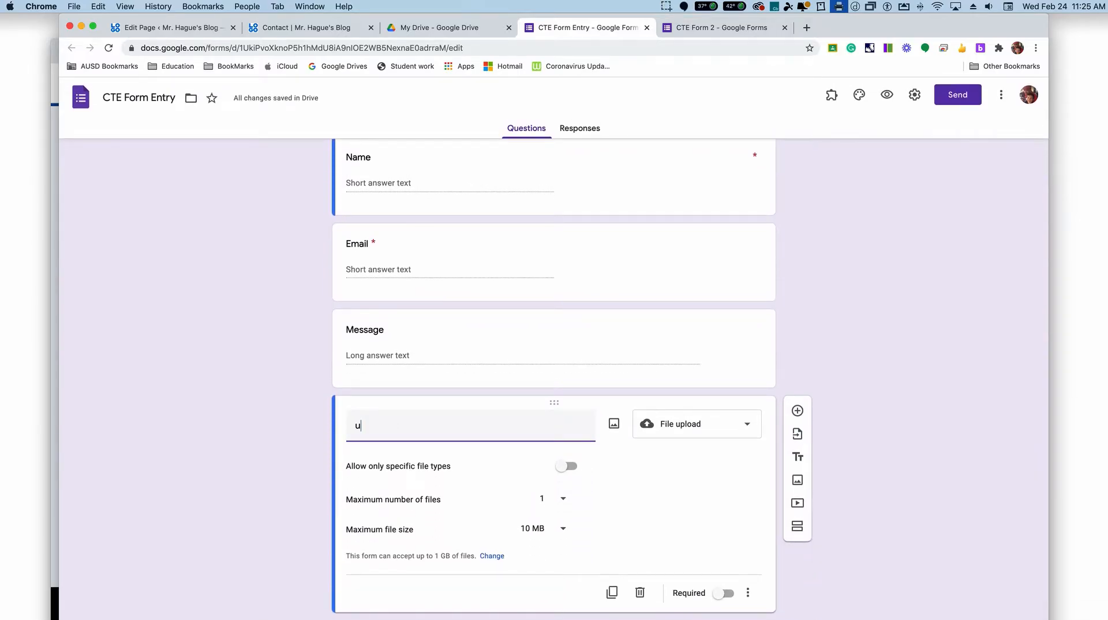
pyautogui.write('pload file')
pyautogui.click(563, 528)
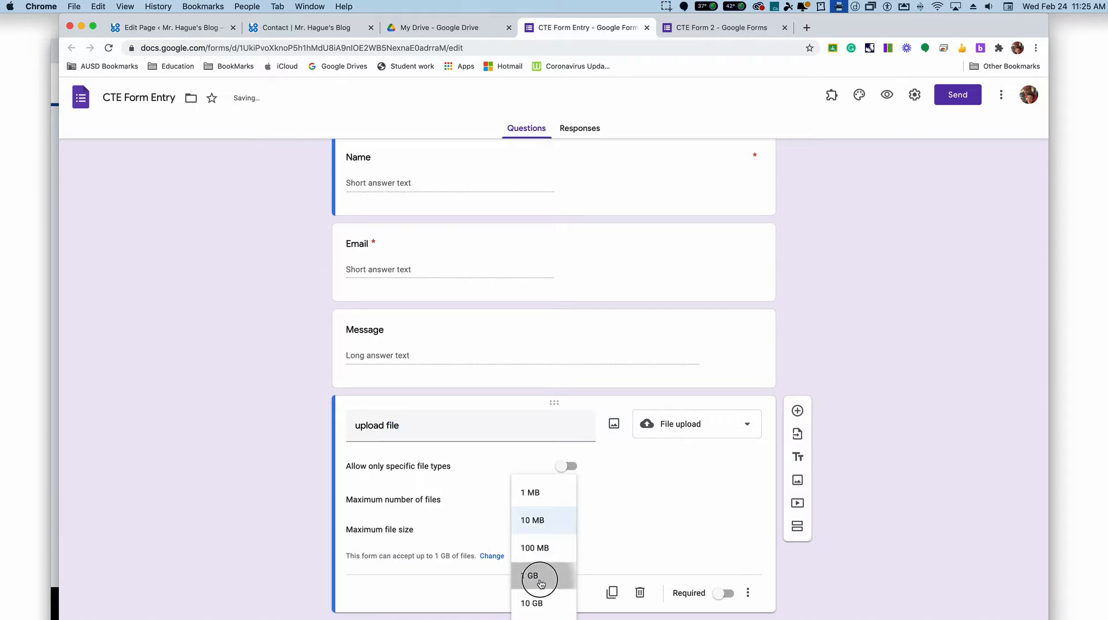
pyautogui.click(534, 574)
pyautogui.click(724, 593)
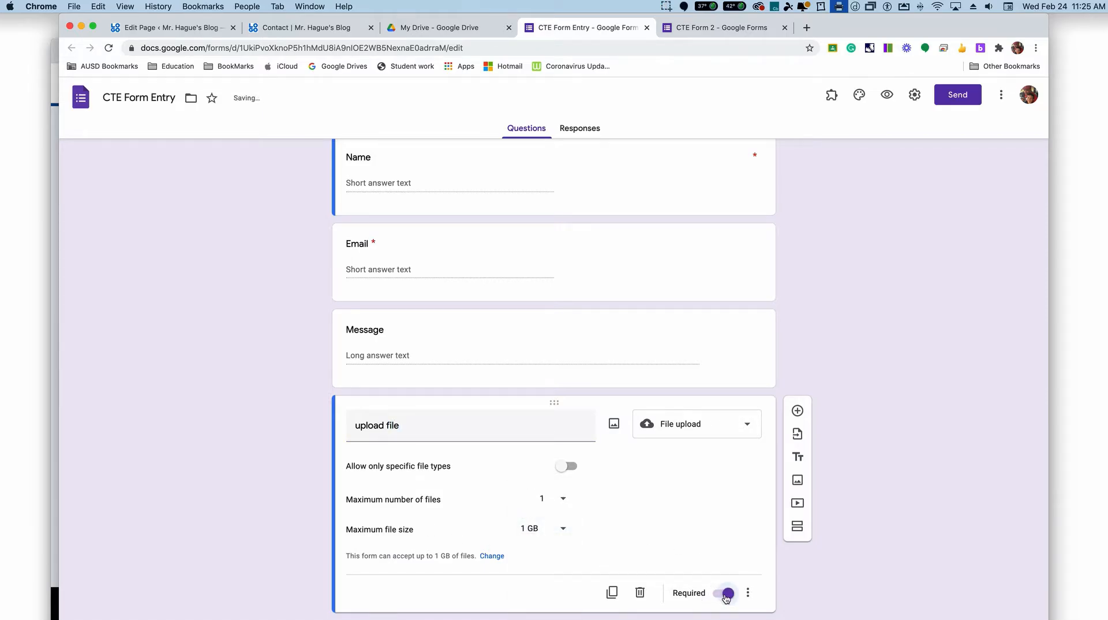
pyautogui.scroll(3, 645, 488)
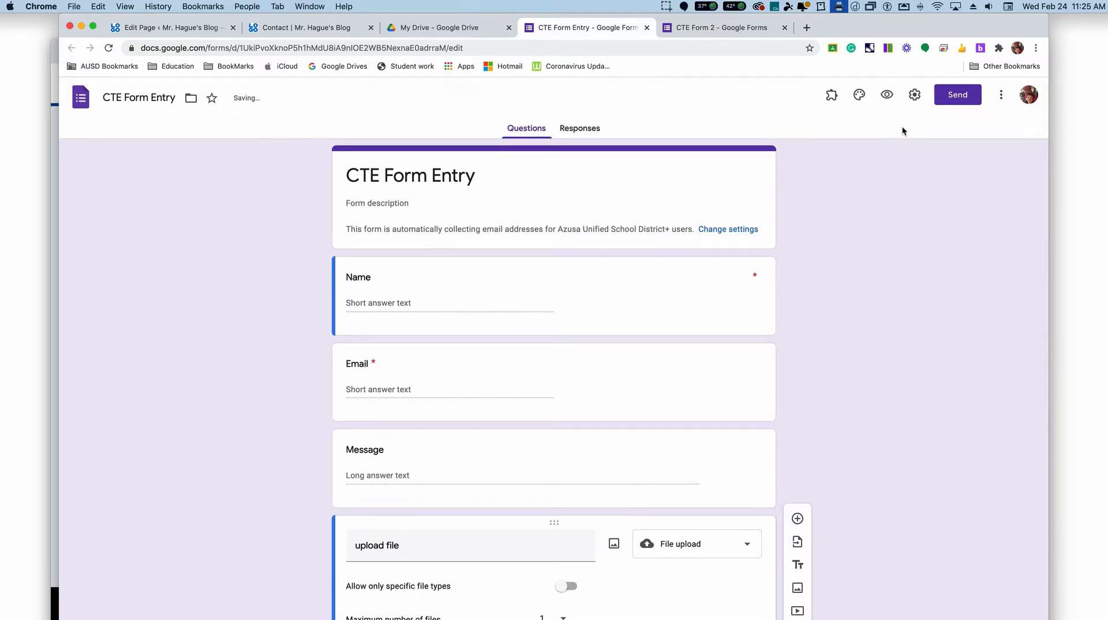
# Step: Check the HTML embed option for sending CTE Form Entry and copy the form's full share link
pyautogui.click(957, 101)
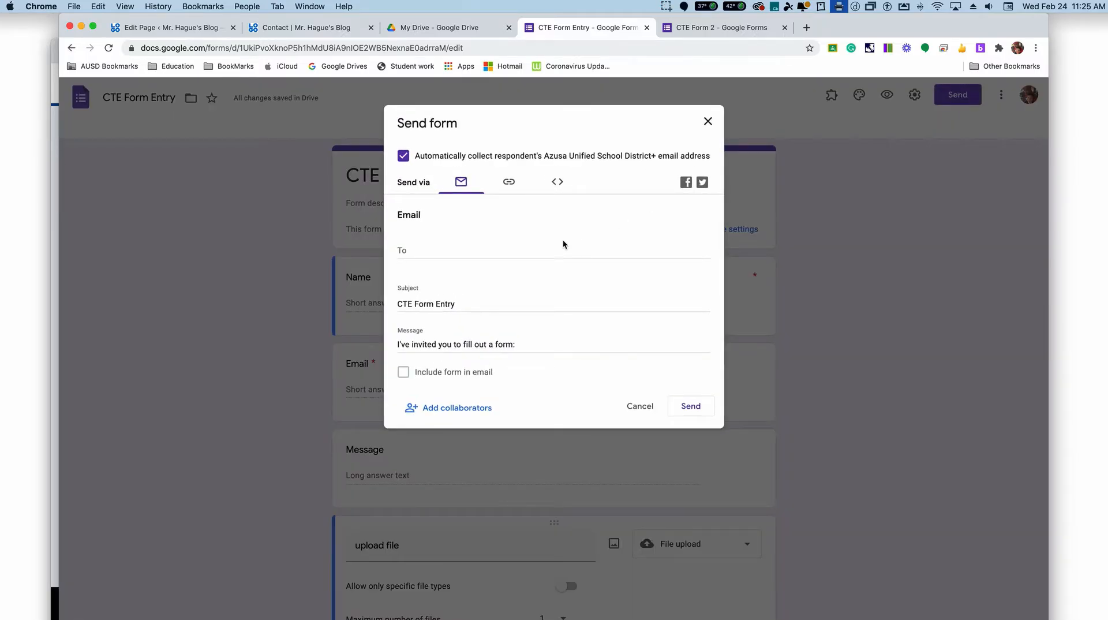
pyautogui.click(558, 182)
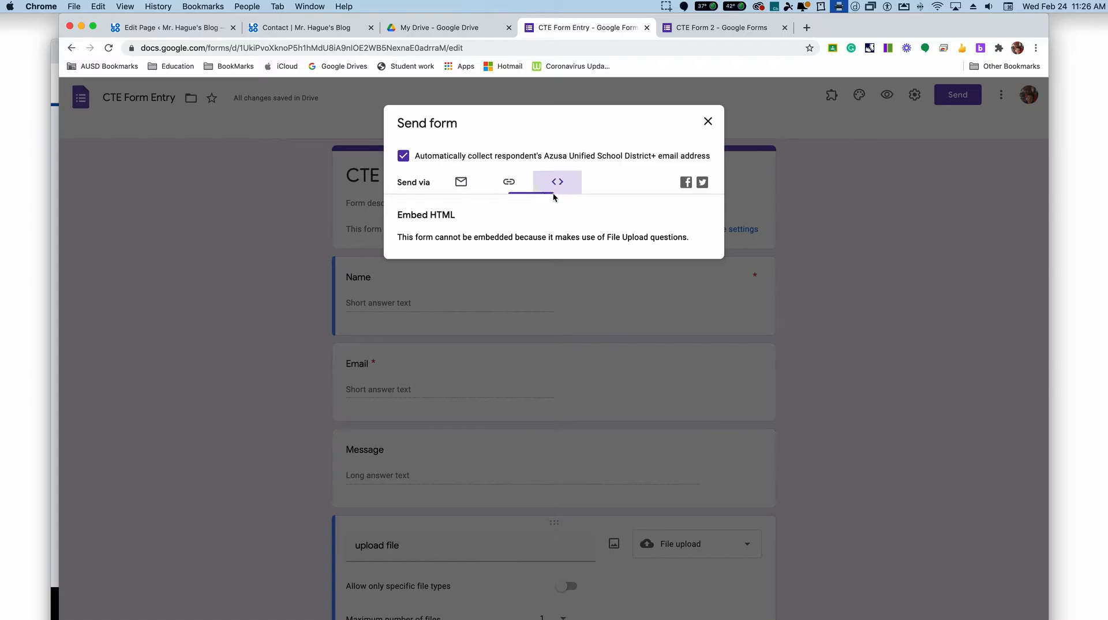
pyautogui.click(508, 183)
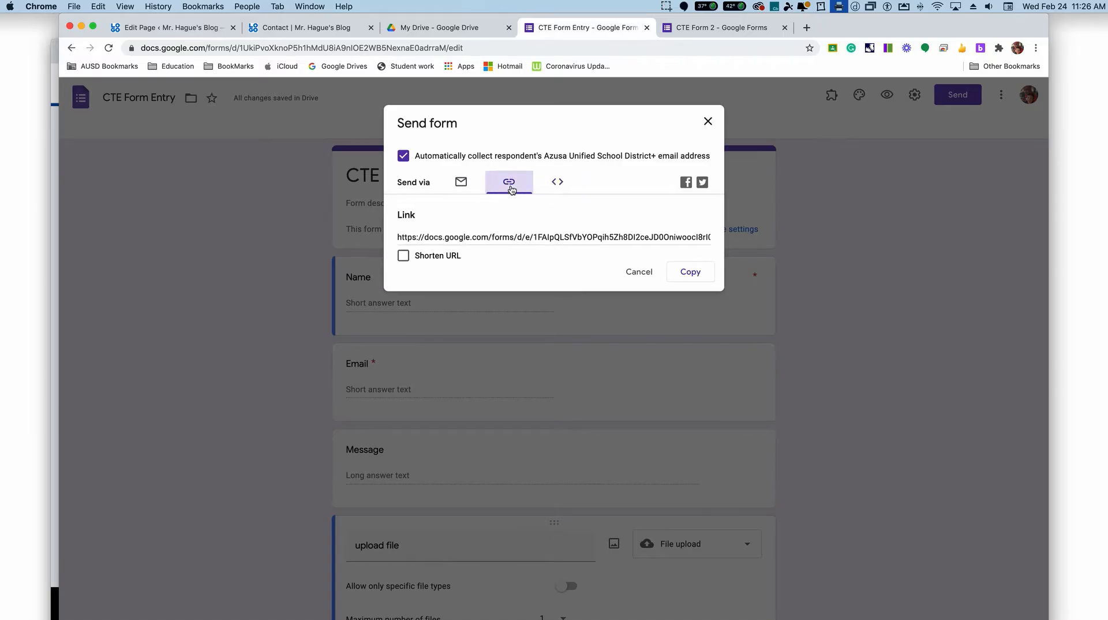
pyautogui.click(492, 234)
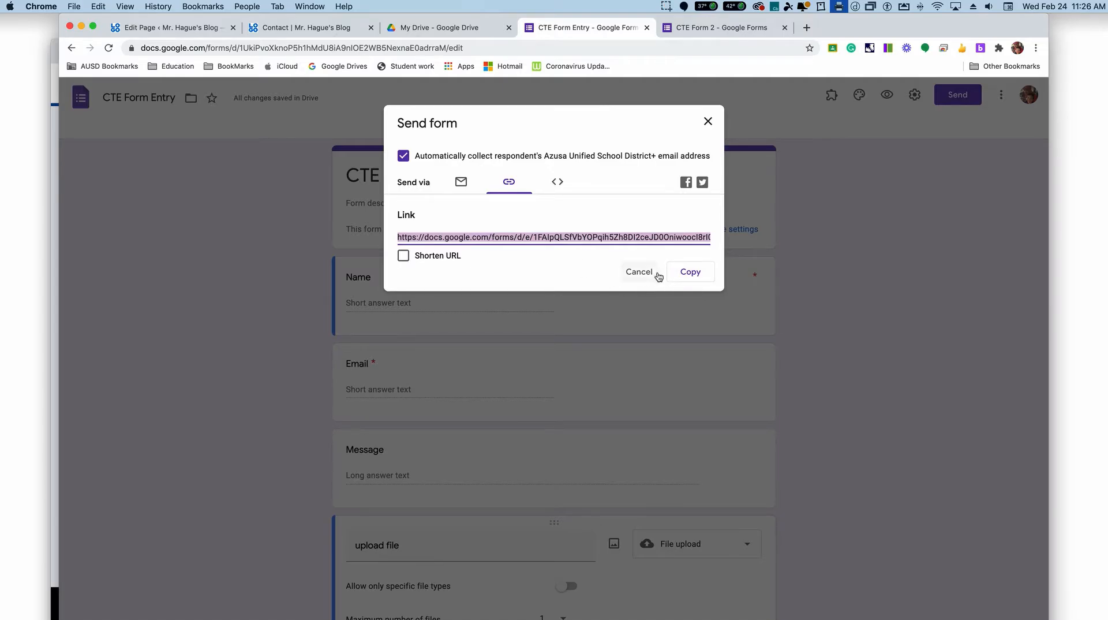
pyautogui.click(697, 275)
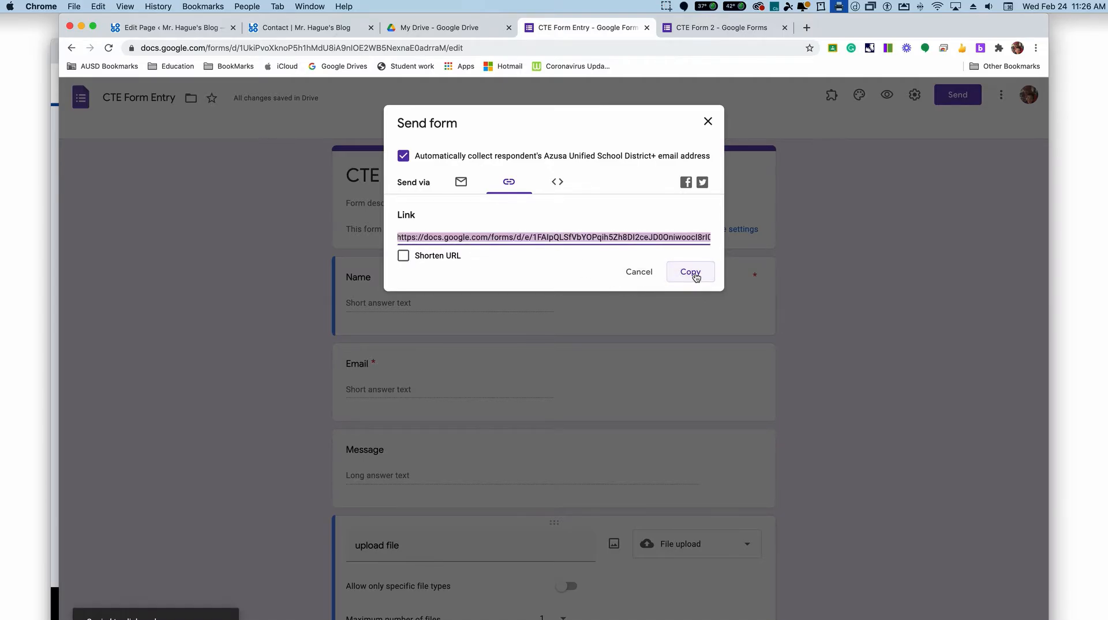
pyautogui.click(708, 122)
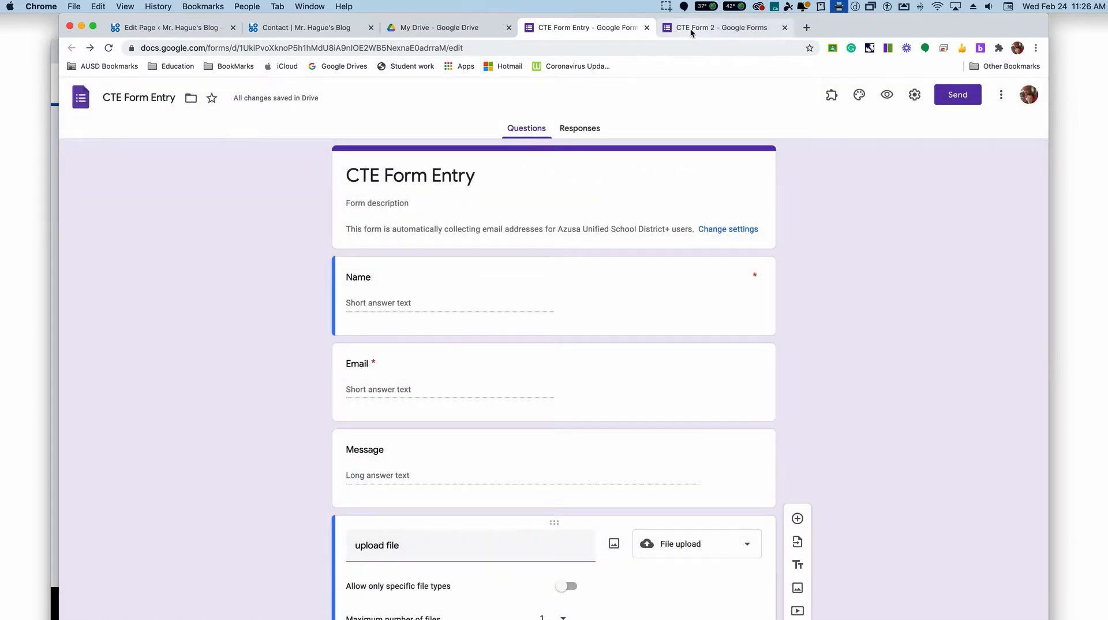
# Step: Switch to the iFrame Generator site, reload it to reset its settings, and paste the copied form link as the iframe URL
pyautogui.click(54, 138)
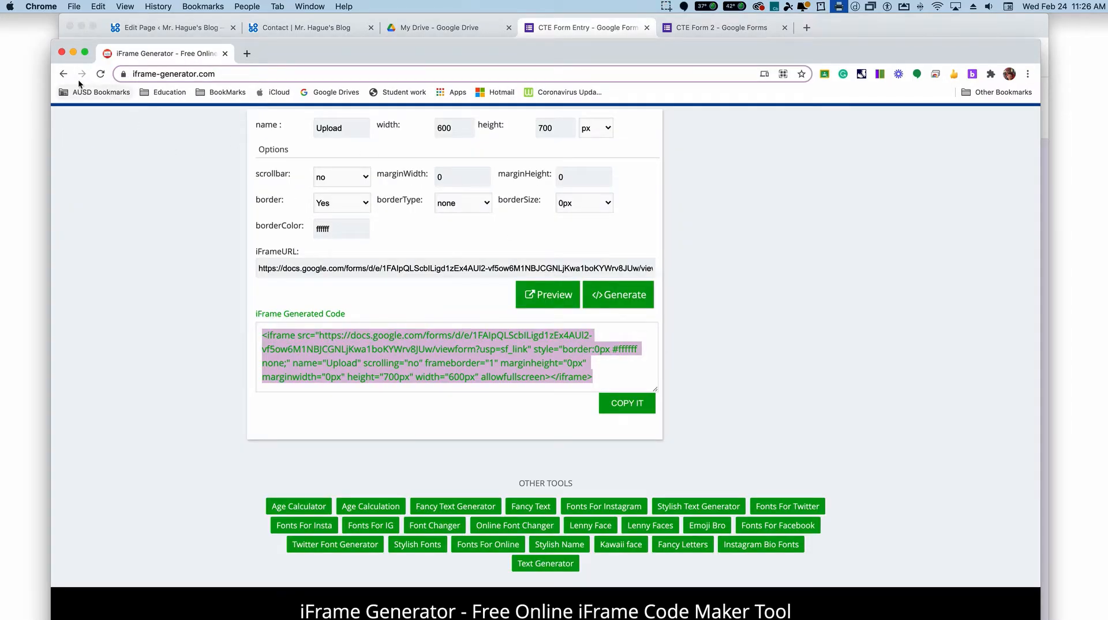
pyautogui.click(101, 75)
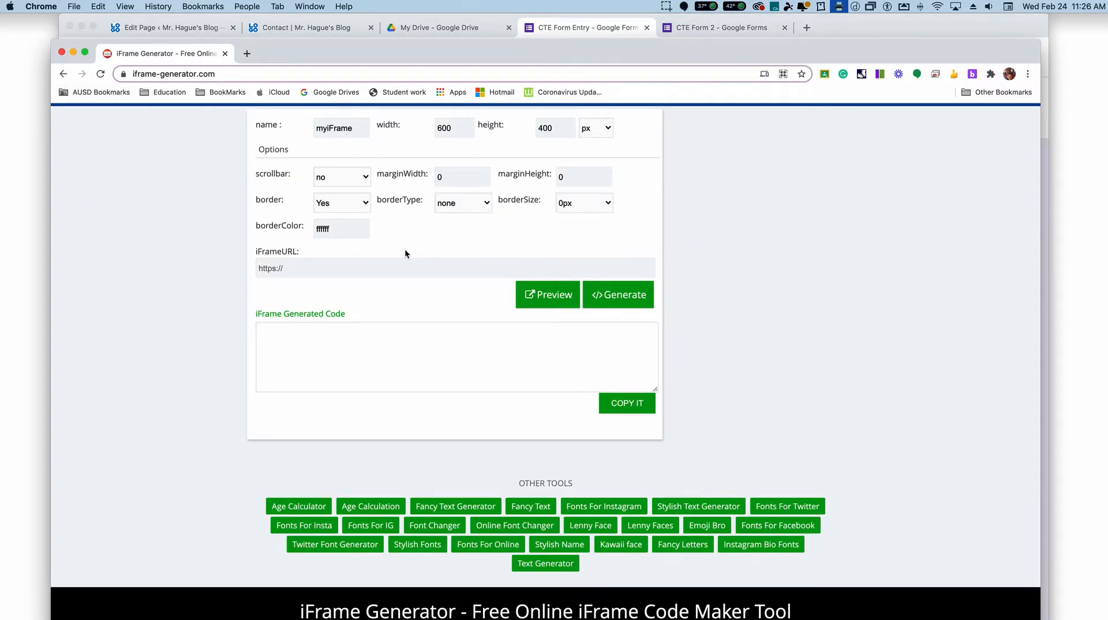
pyautogui.click(377, 267)
pyautogui.press('super+v')
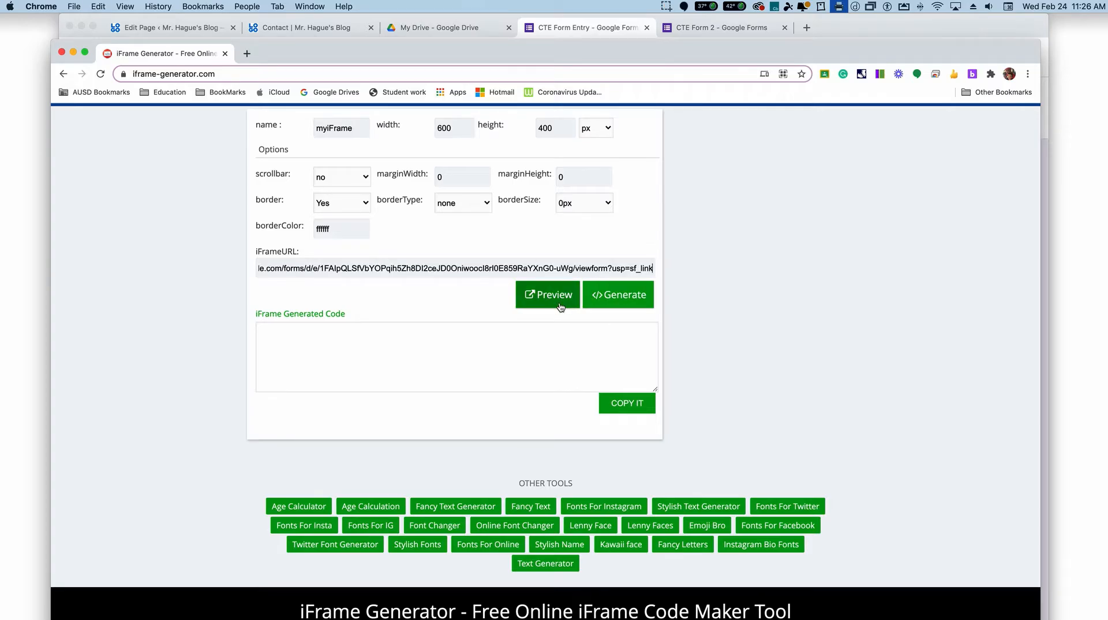
# Step: Set the iframe height to 900 px and preview the embedded form
pyautogui.click(541, 128)
pyautogui.scroll(-1, 533, 148)
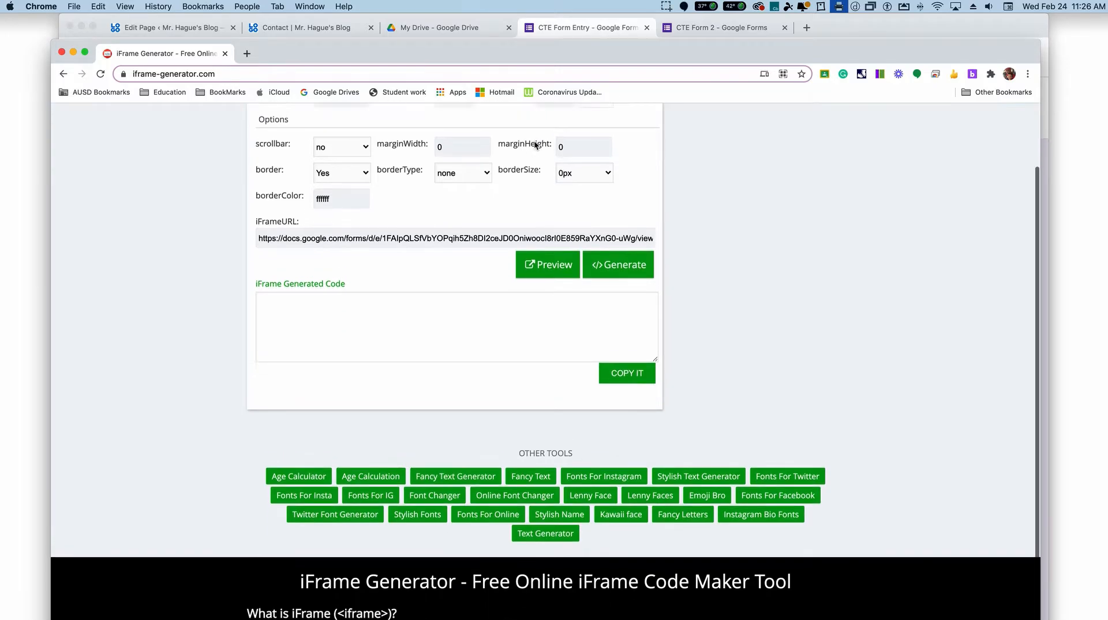
pyautogui.scroll(3, 556, 166)
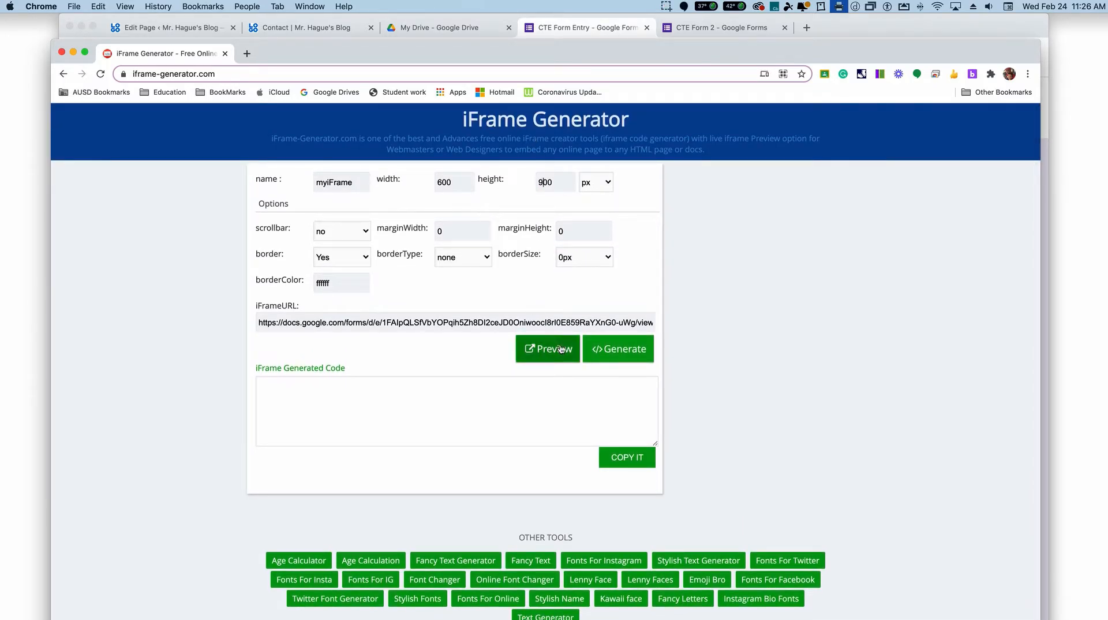
pyautogui.click(545, 355)
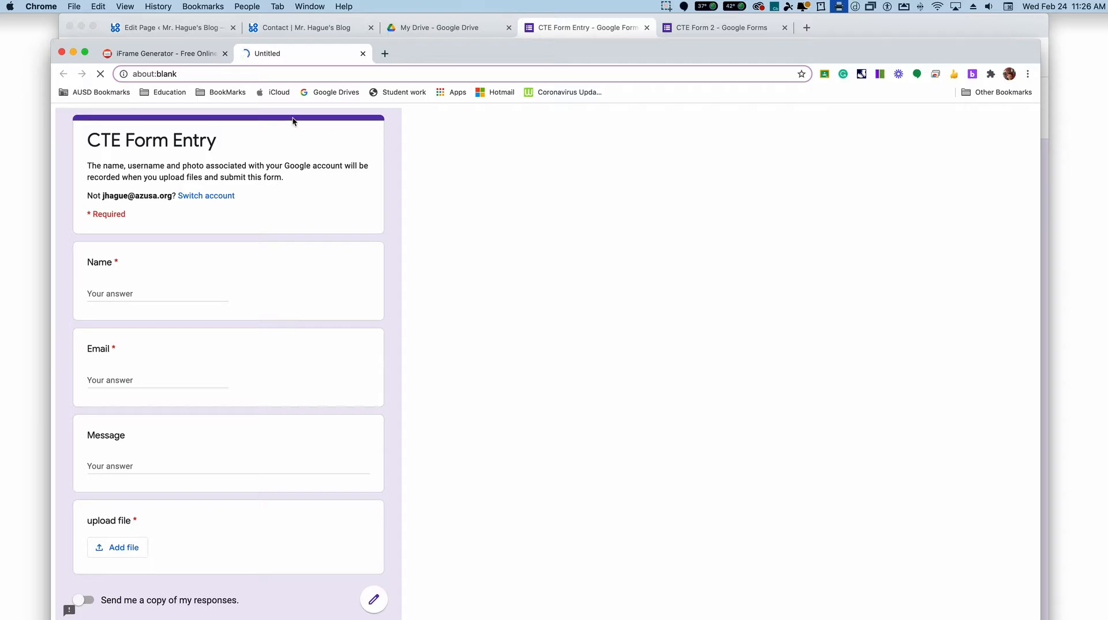
pyautogui.click(175, 51)
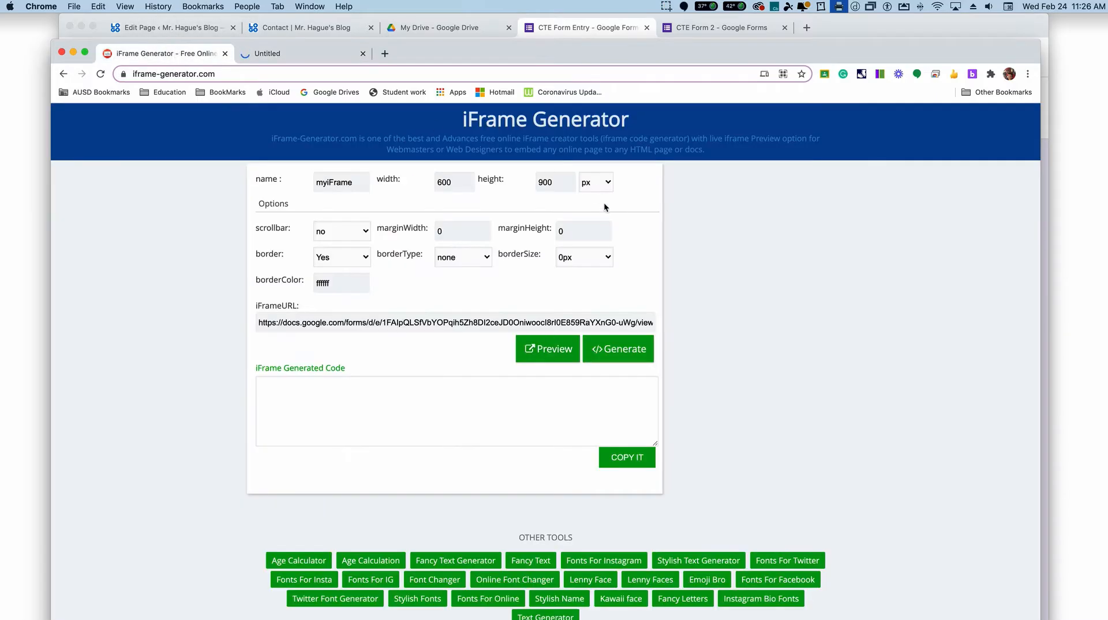
# Step: Set the iframe width to 800 px, preview the form again, and close both previews
pyautogui.moveTo(443, 183); pyautogui.dragTo(419, 183)
pyautogui.write('8')
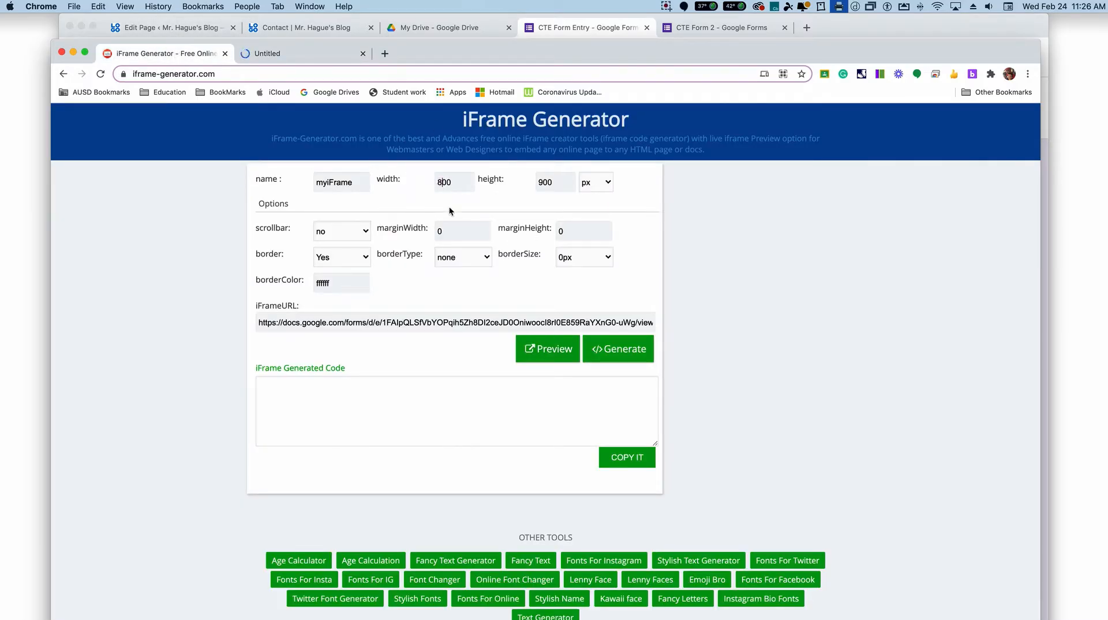
pyautogui.click(546, 355)
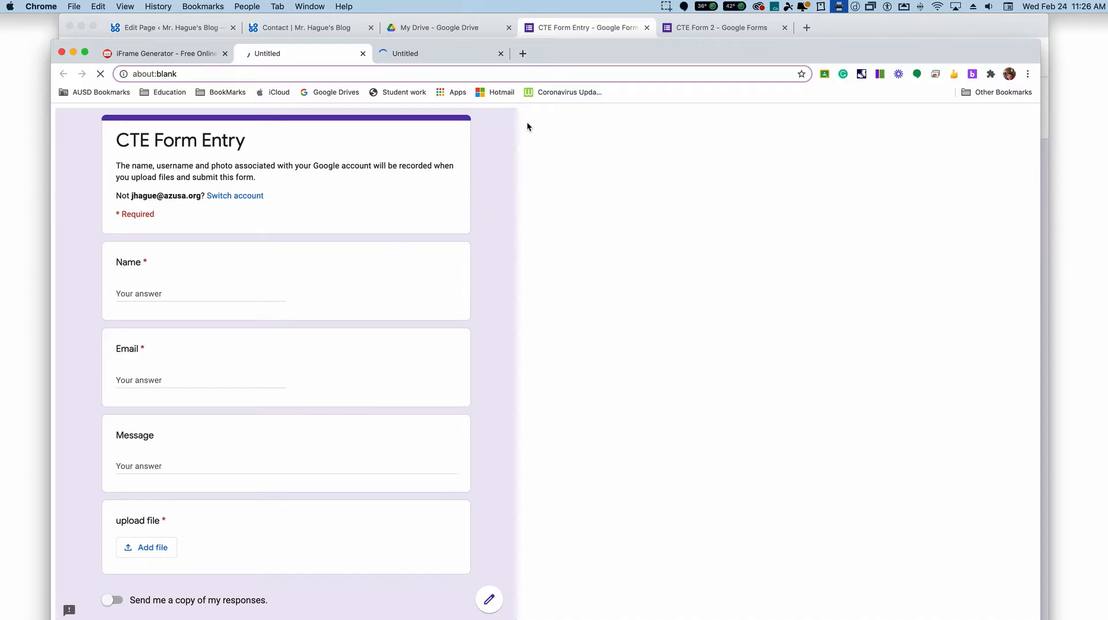
pyautogui.click(501, 53)
pyautogui.click(364, 53)
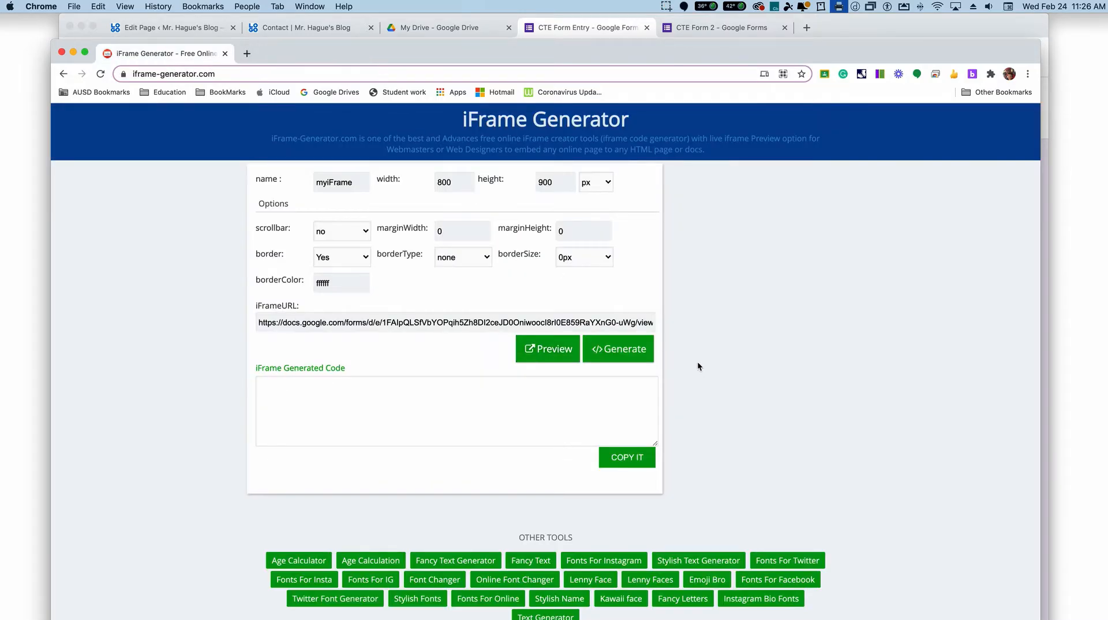
# Step: Generate the iframe code for the 800 by 900 px form and copy it
pyautogui.click(627, 355)
pyautogui.click(635, 457)
pyautogui.press('super+c')
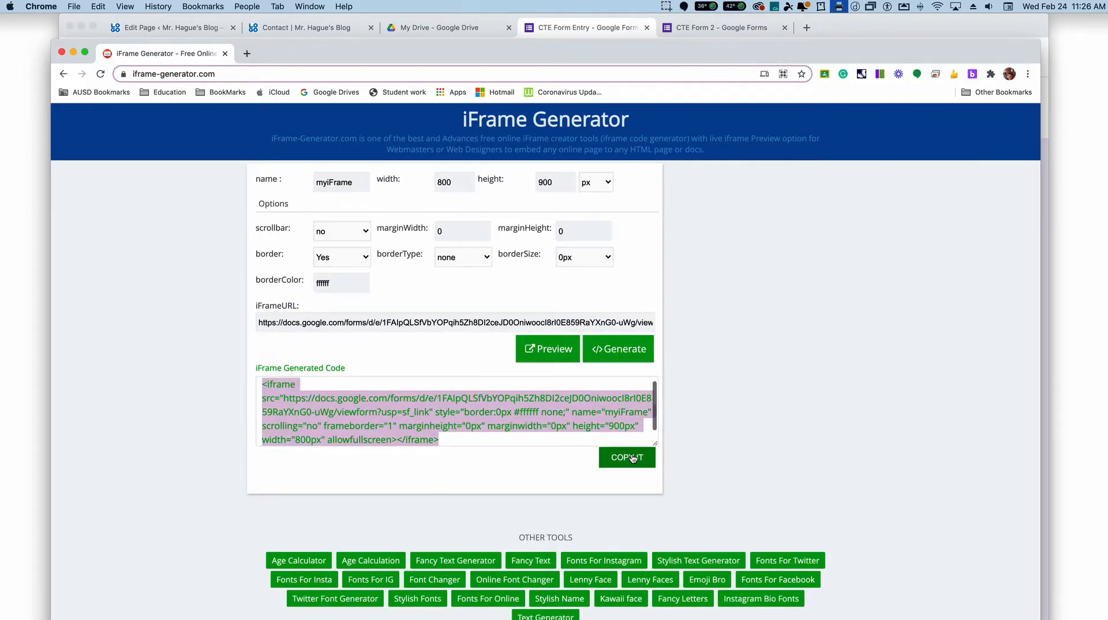
pyautogui.press('super+w')
# Step: Return to the WordPress editor for the Contact page and delete all existing embed code from the page's HTML
pyautogui.click(266, 30)
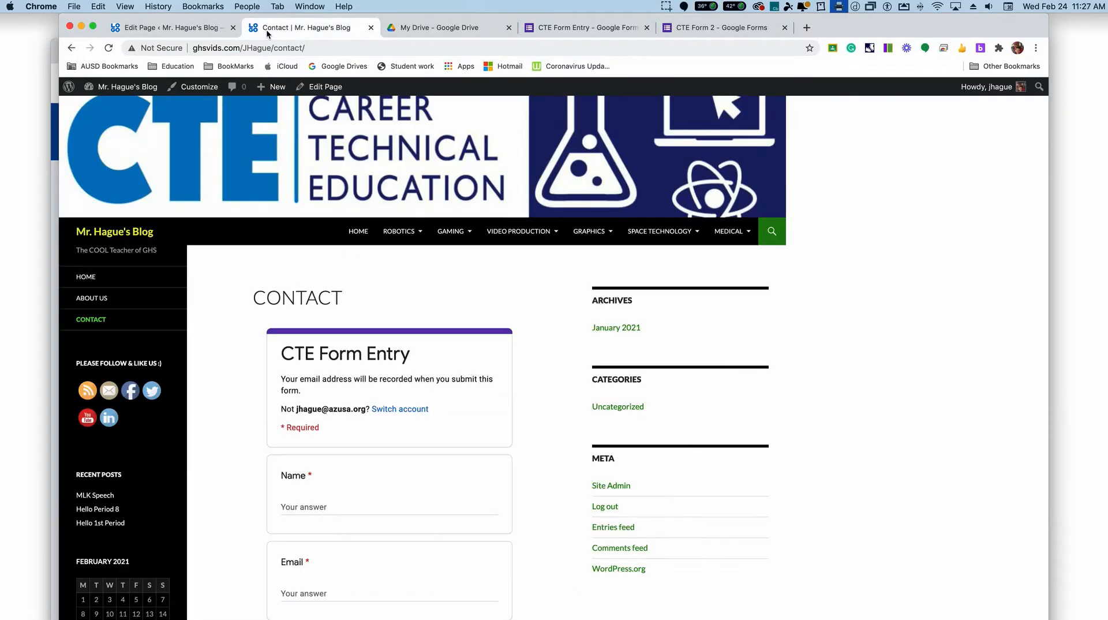
pyautogui.click(181, 27)
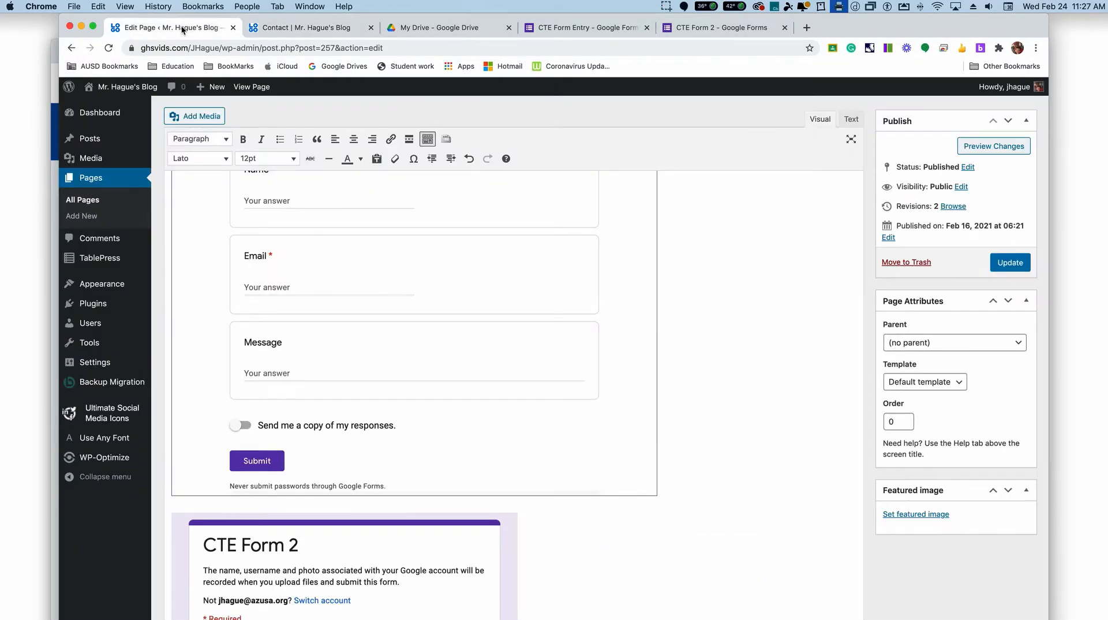
pyautogui.scroll(3, 658, 234)
pyautogui.click(852, 119)
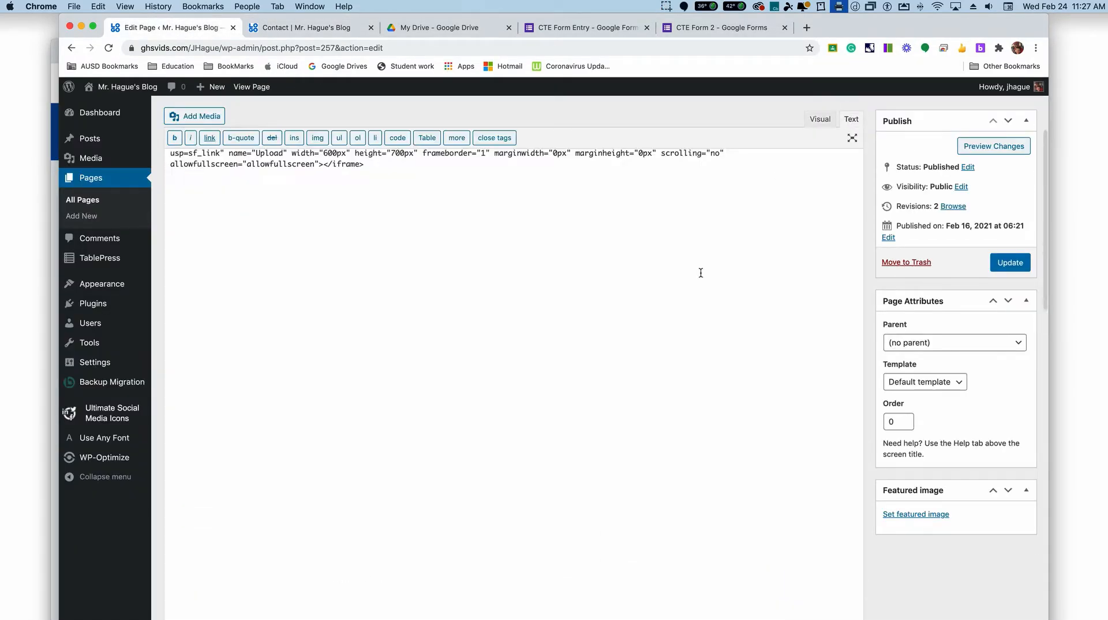
pyautogui.write('<iframe style="border: 0px #ffffff none;" src="https://docs.google.com/forms/d/e/1FAIpQLScbILigd1zEx4AUl2-vf5ow6M1NBJCGNLjKwa1boKYWrv8JUw/viewform?usp=sf_link" name="Upload" width="600px" height="700px" frameborder="1" marginwidth="0px" marginheight="0px" scrolling="no" allowfullscreen="allowfullscreen"></iframe>')
pyautogui.press('super+a')
pyautogui.moveTo(91, 144)
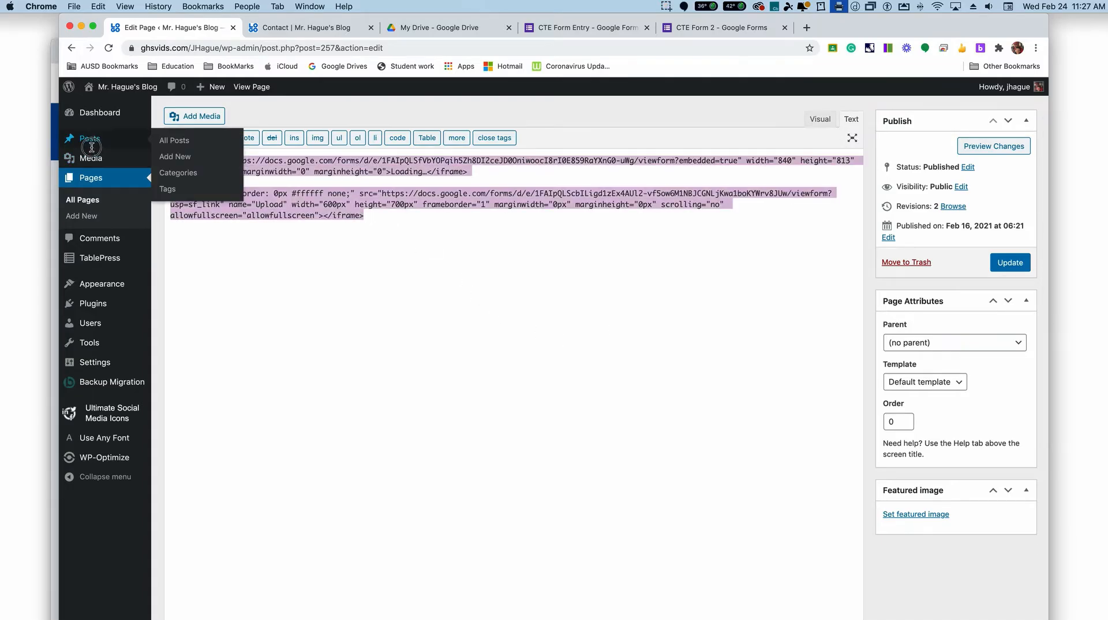
pyautogui.press('BackSpace')
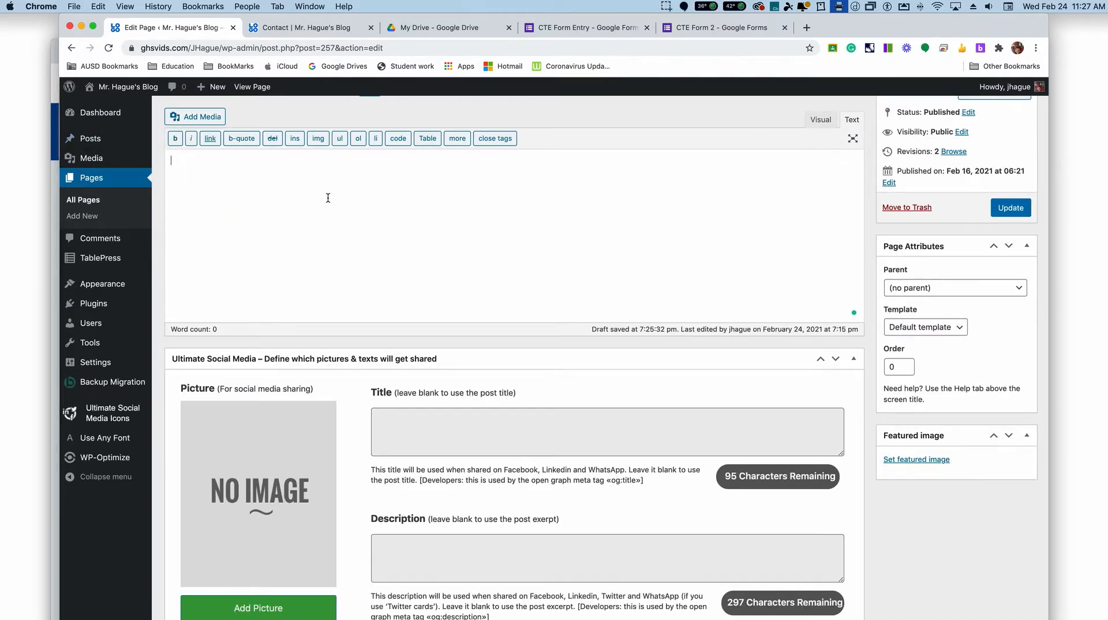
# Step: Paste the generated iframe code into the Contact page, check the embedded form in the visual view, and update the page
pyautogui.press('super+v')
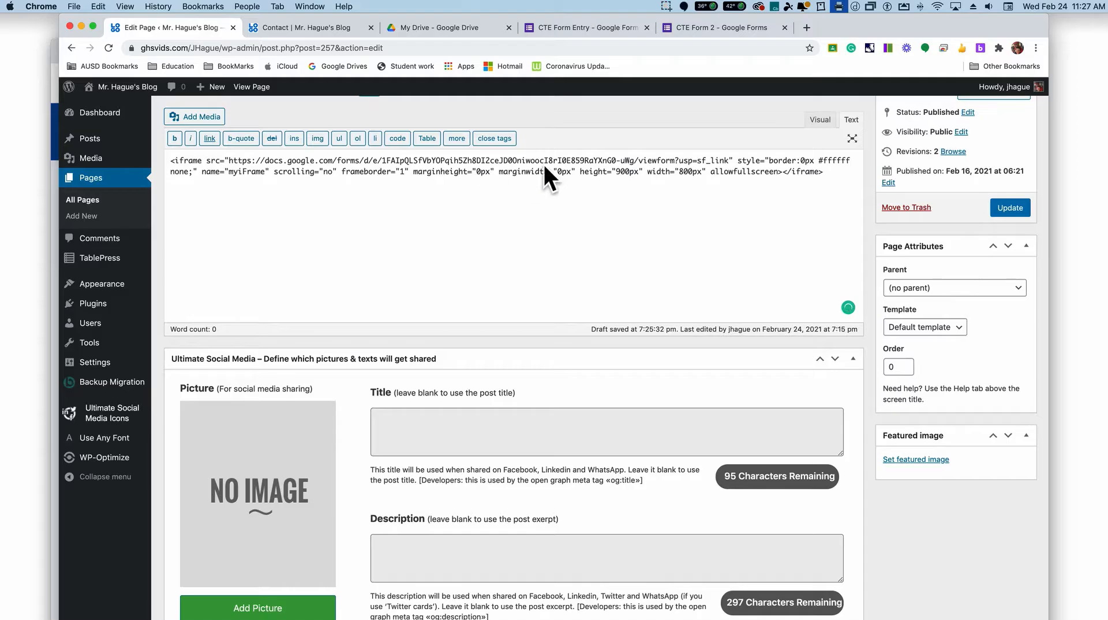
pyautogui.click(820, 120)
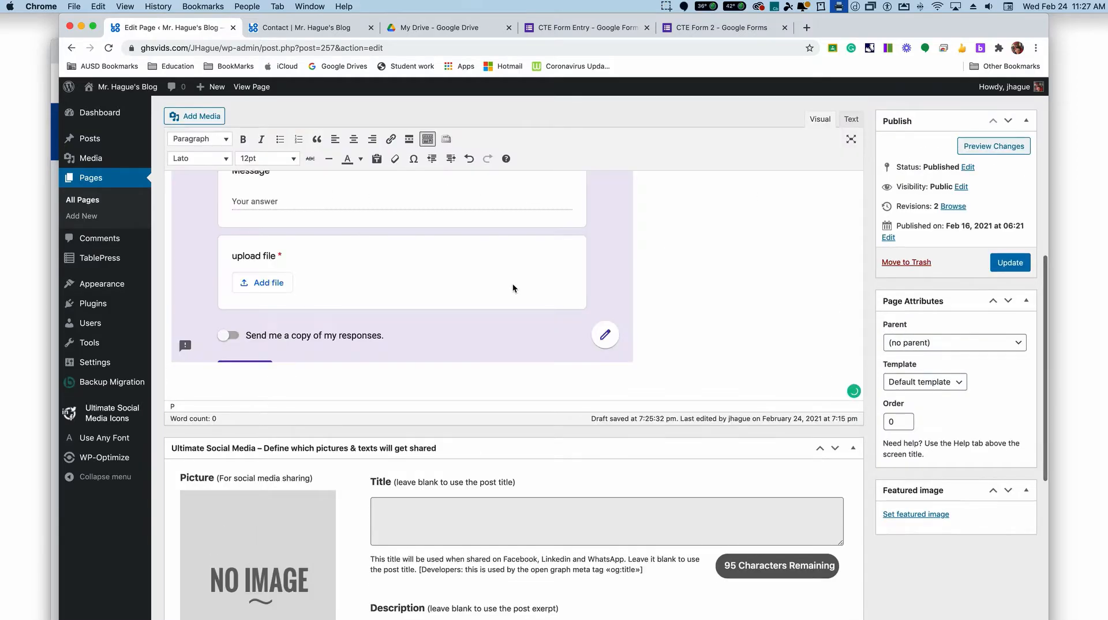
pyautogui.scroll(10, 536, 314)
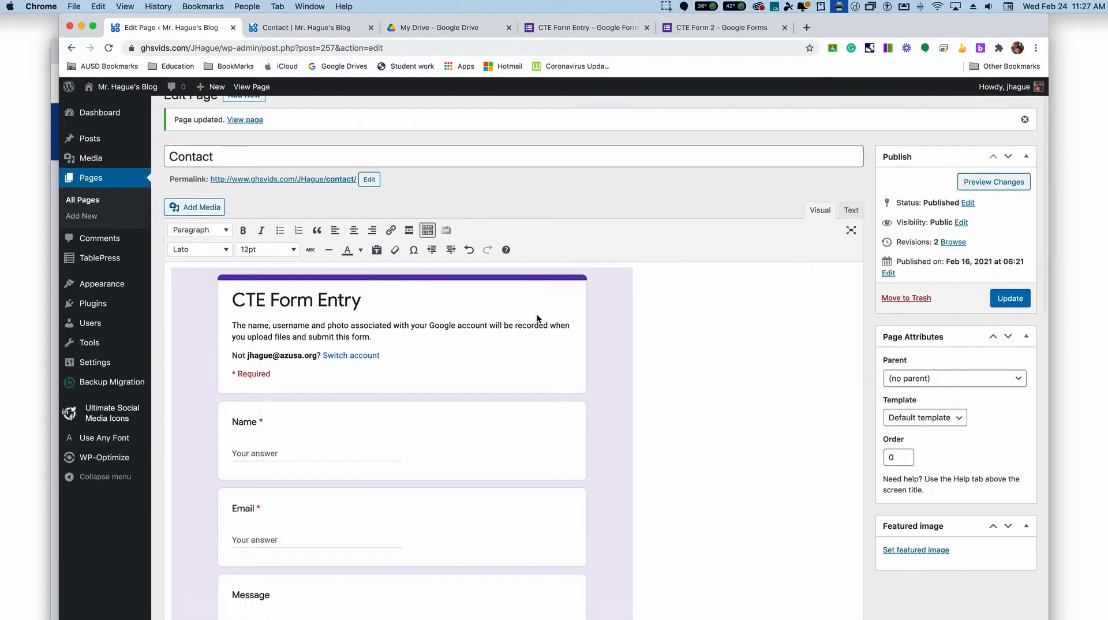
pyautogui.scroll(-2, 537, 318)
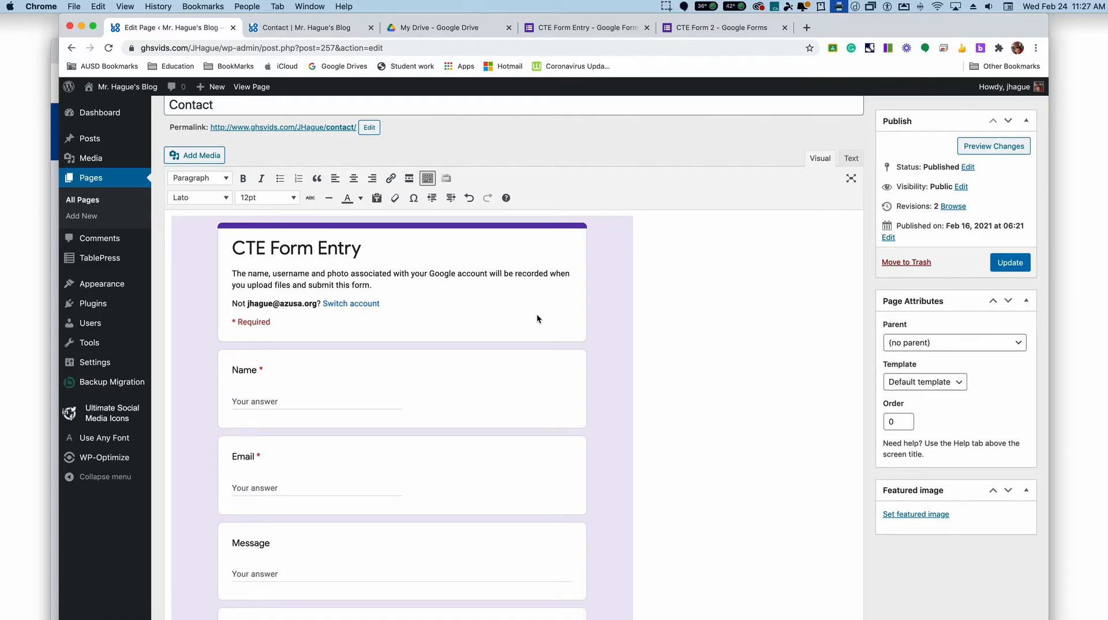
pyautogui.click(1003, 270)
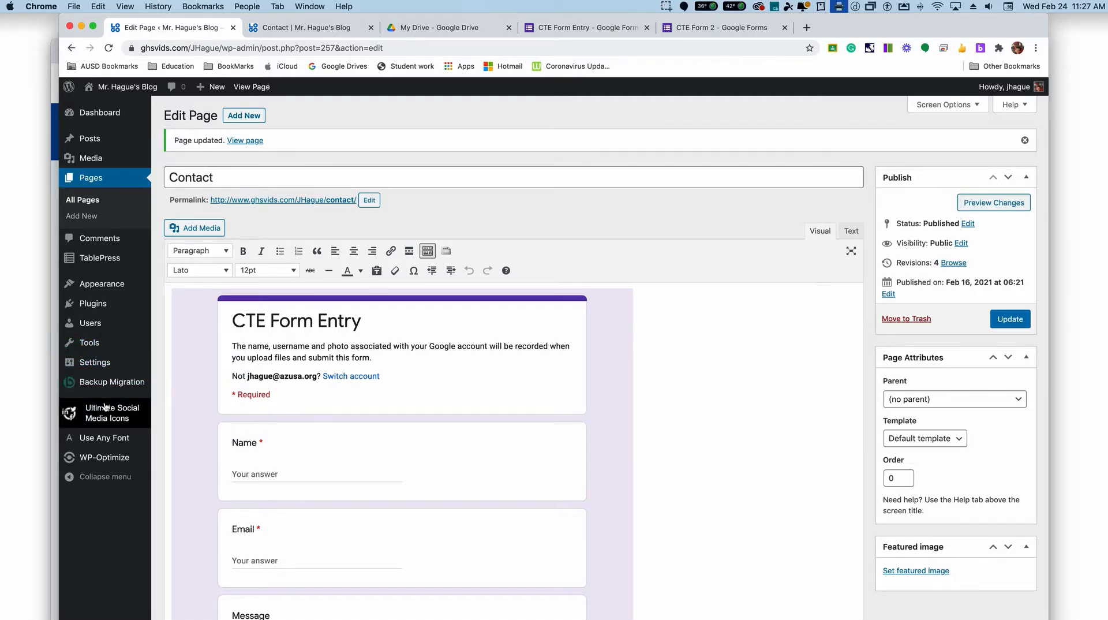
# Step: Open the site's list of installed plugins and look through it
pyautogui.moveTo(102, 346)
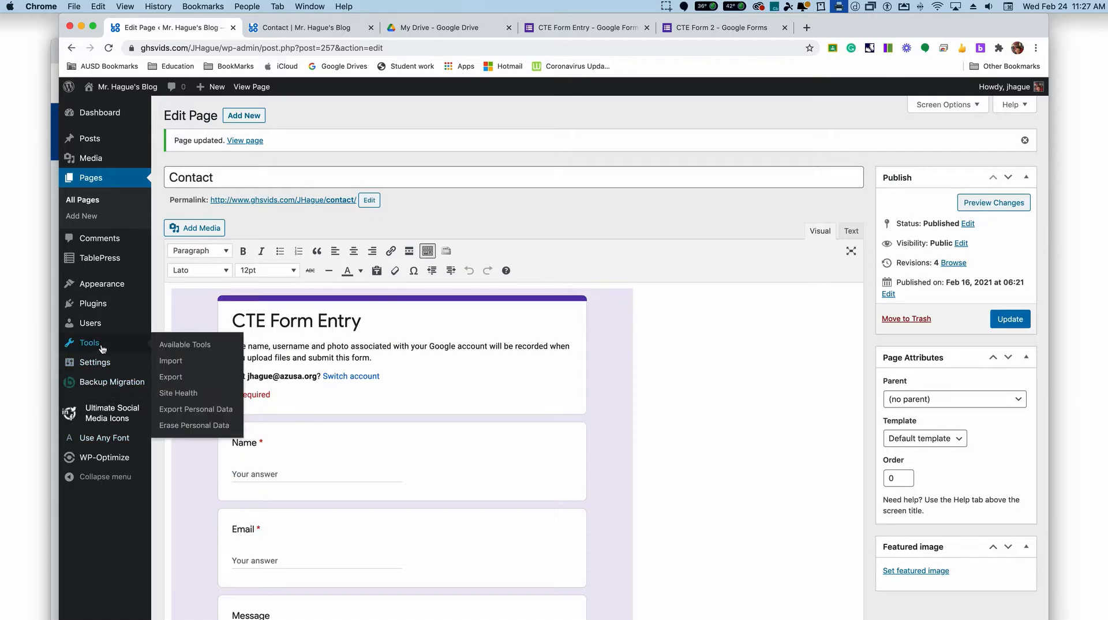
pyautogui.moveTo(96, 306)
pyautogui.click(178, 306)
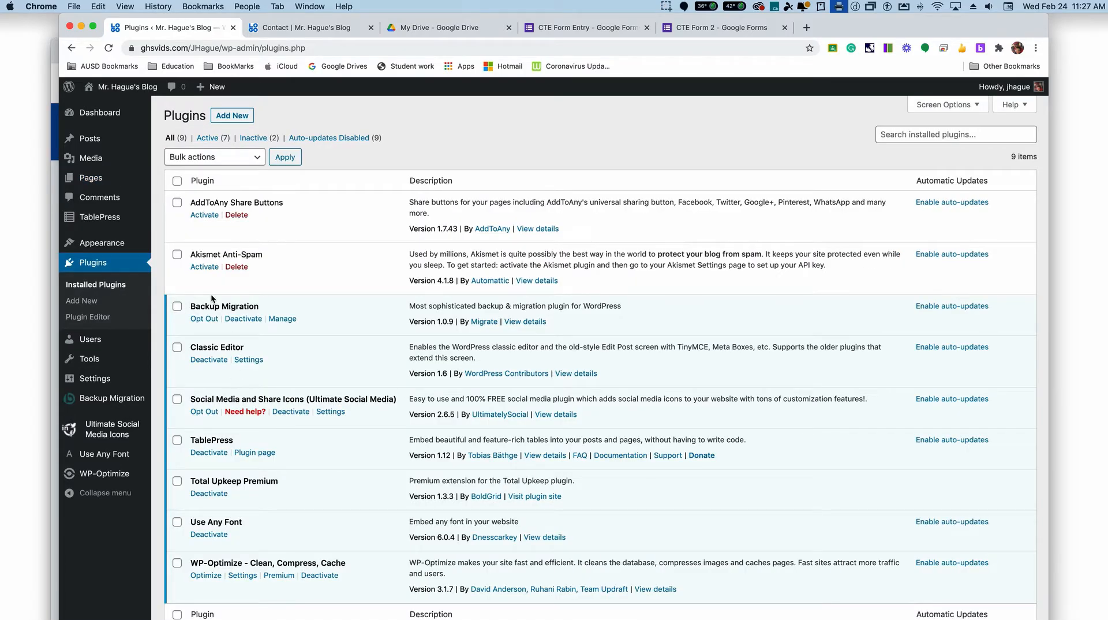
pyautogui.scroll(-2, 251, 411)
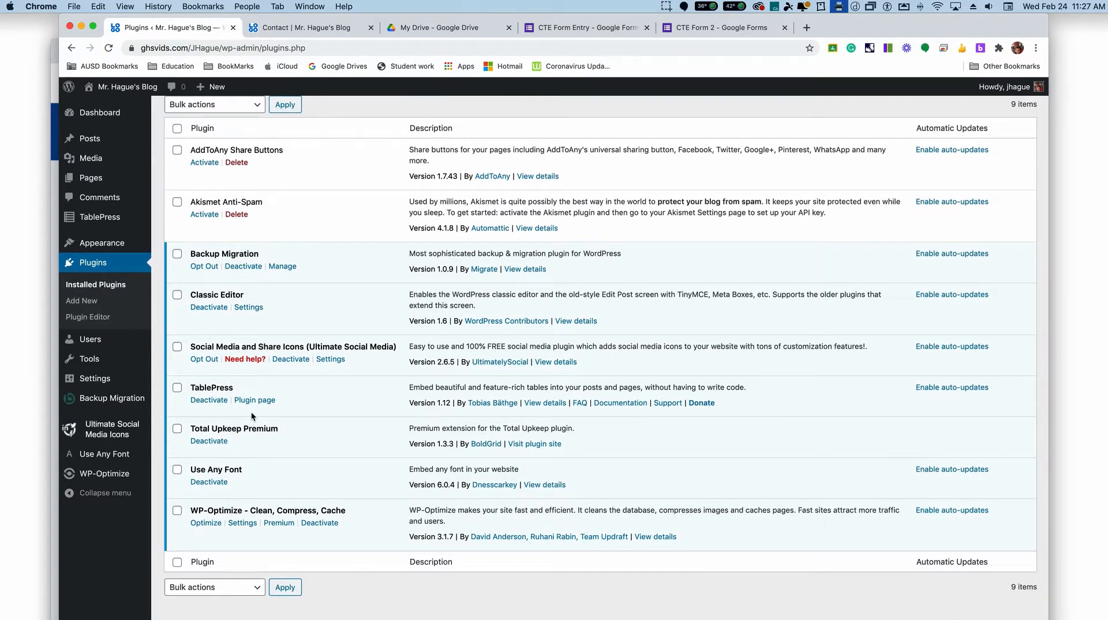
pyautogui.scroll(2, 251, 411)
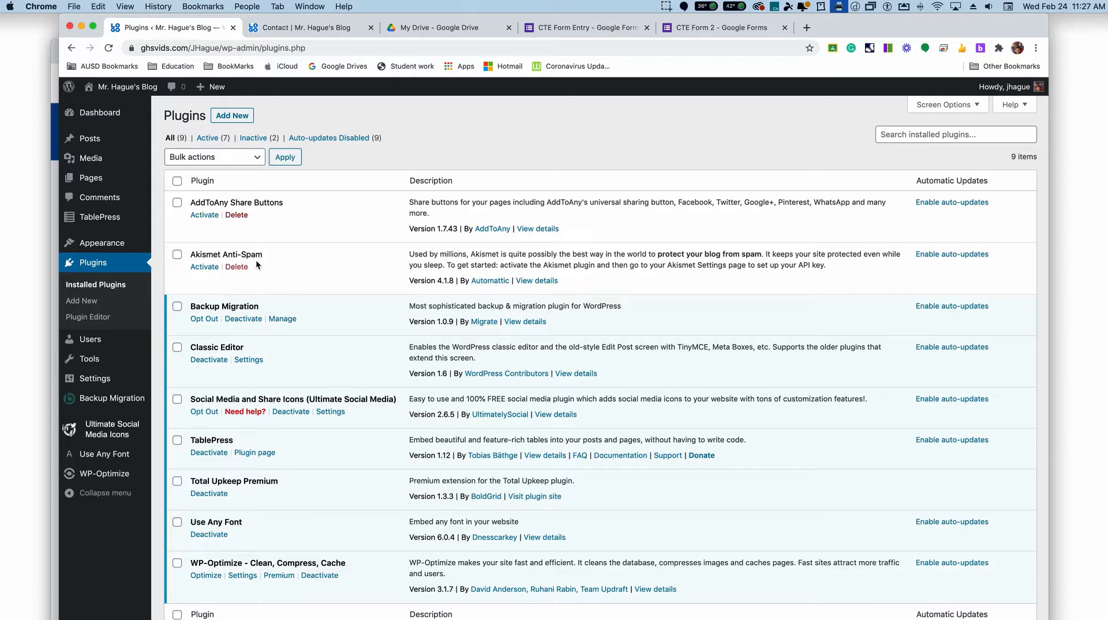
# Step: Search for new plugins matching "contact form", and install and activate Contact Form 7
pyautogui.click(233, 120)
pyautogui.click(914, 151)
pyautogui.write('contact')
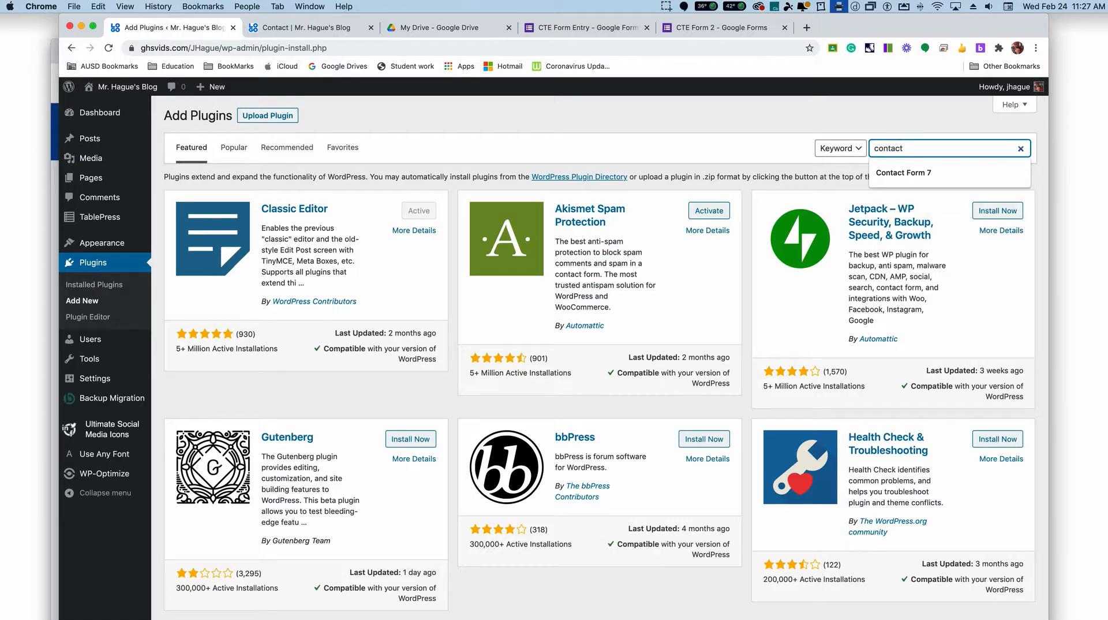
pyautogui.press('Return')
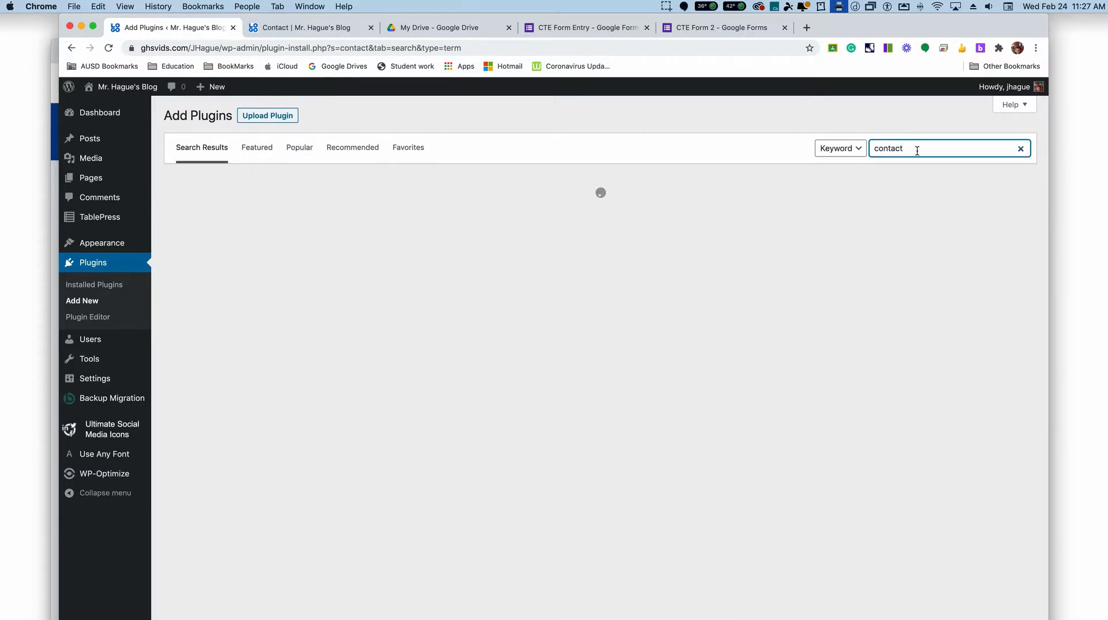
pyautogui.write('form')
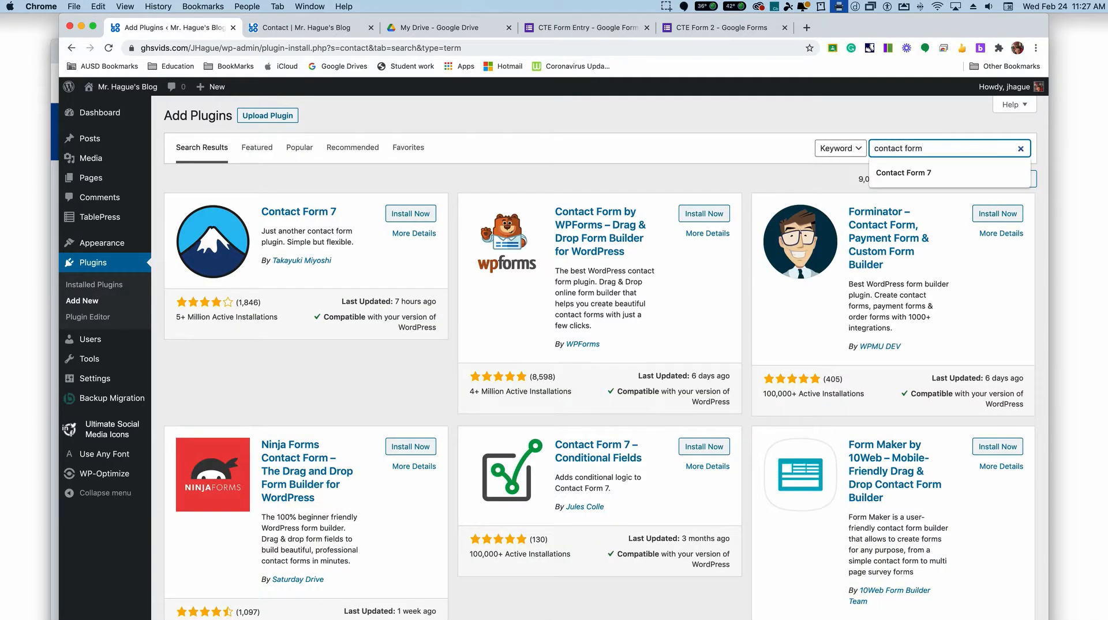
pyautogui.press('Return')
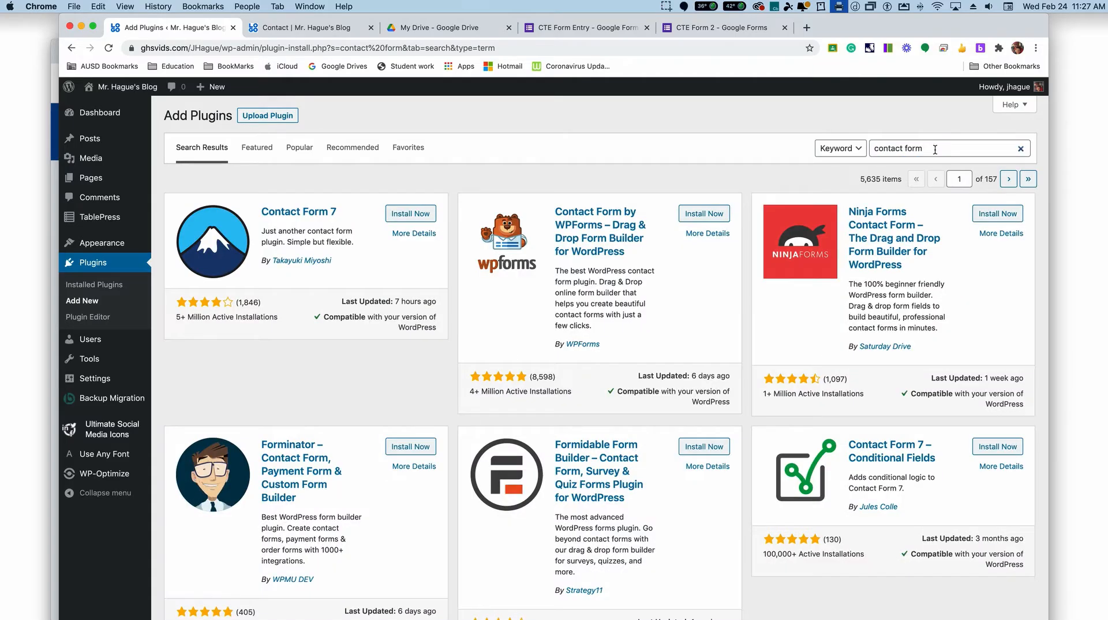
pyautogui.click(418, 215)
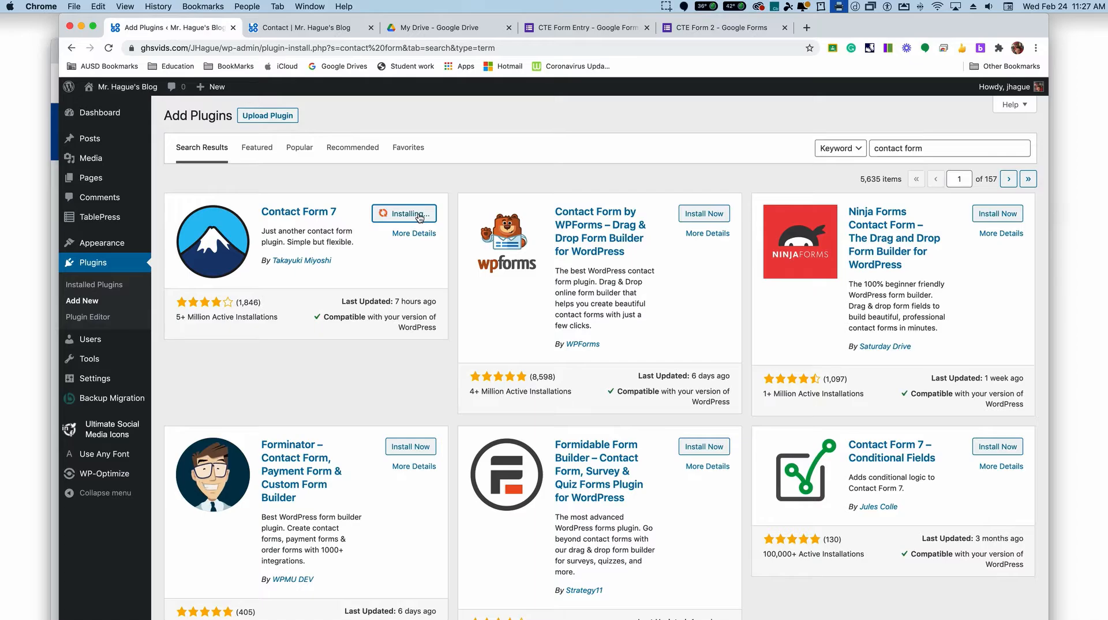
pyautogui.click(419, 217)
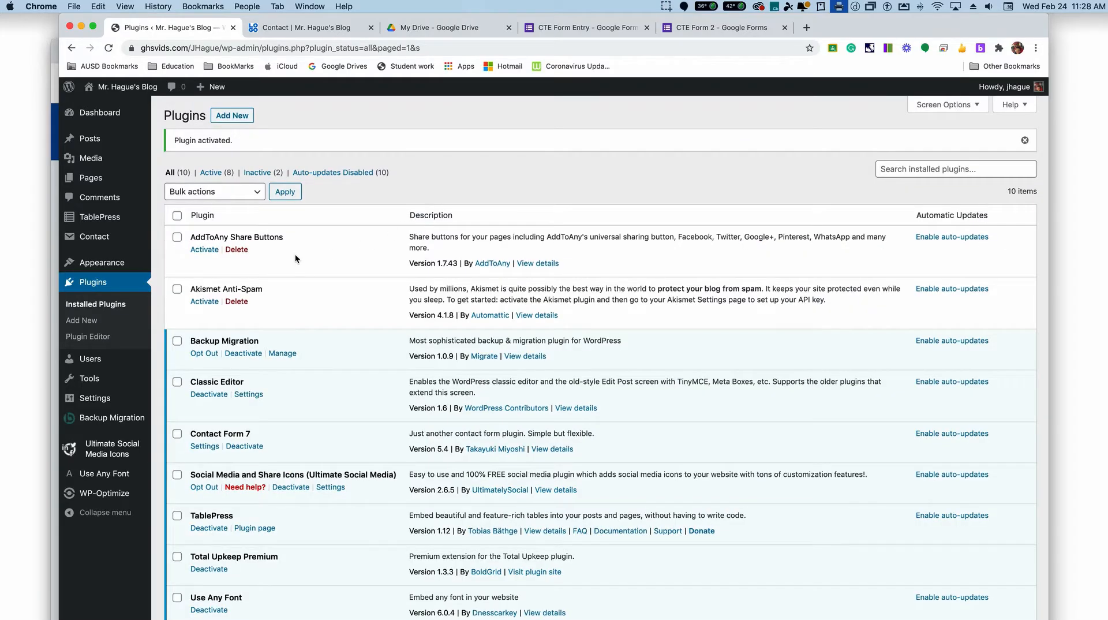
# Step: Open Contact form 1 for editing and add two blank lines below the message field in its template
pyautogui.moveTo(81, 239)
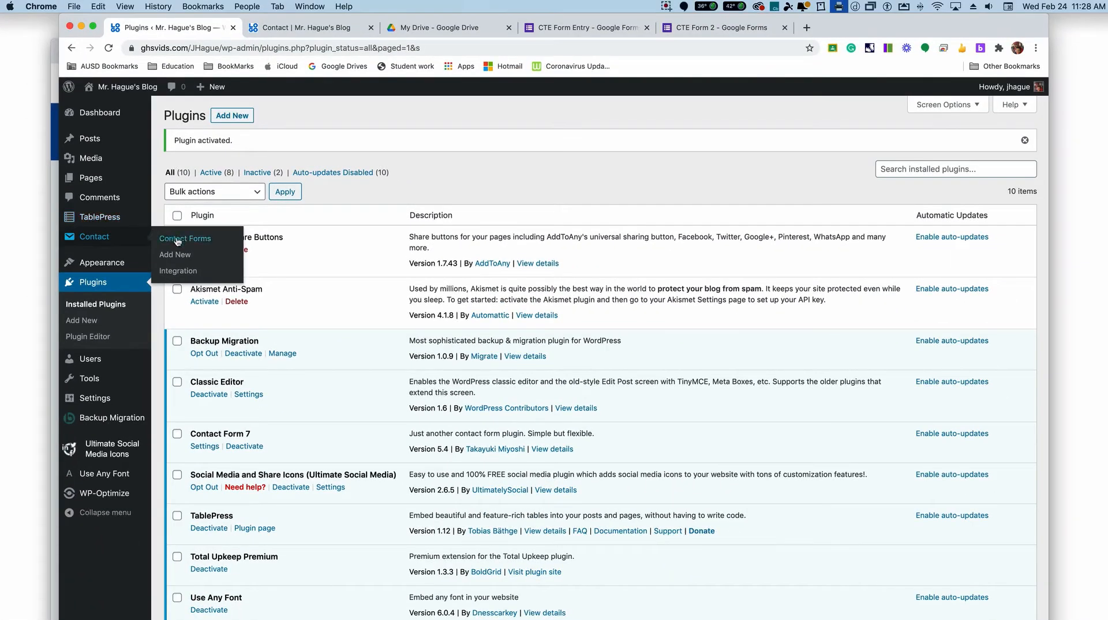
pyautogui.click(198, 238)
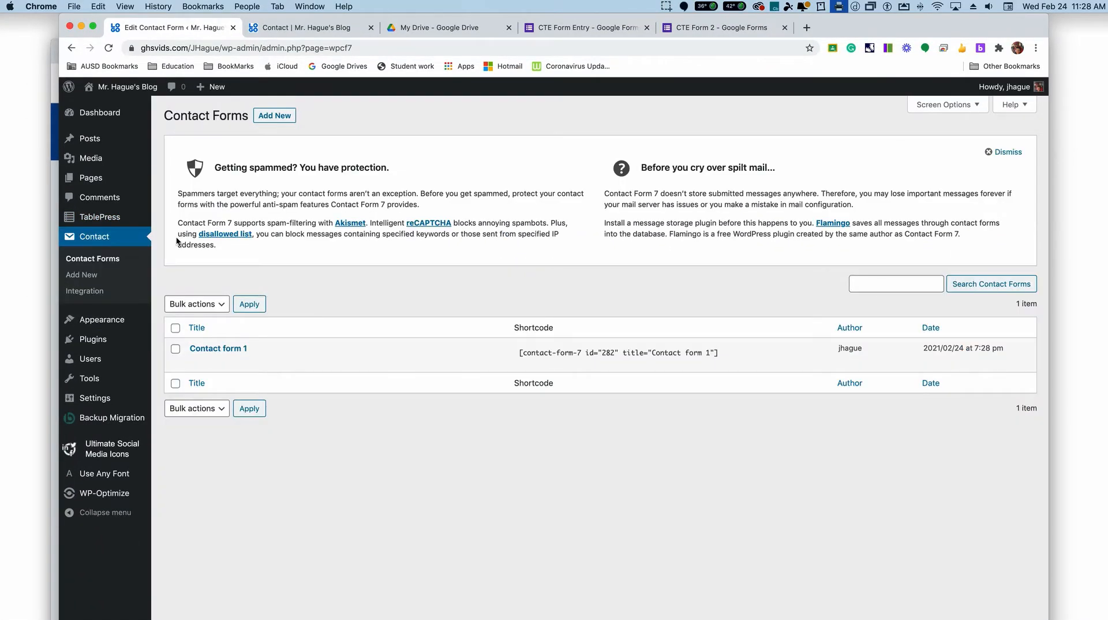
pyautogui.click(200, 363)
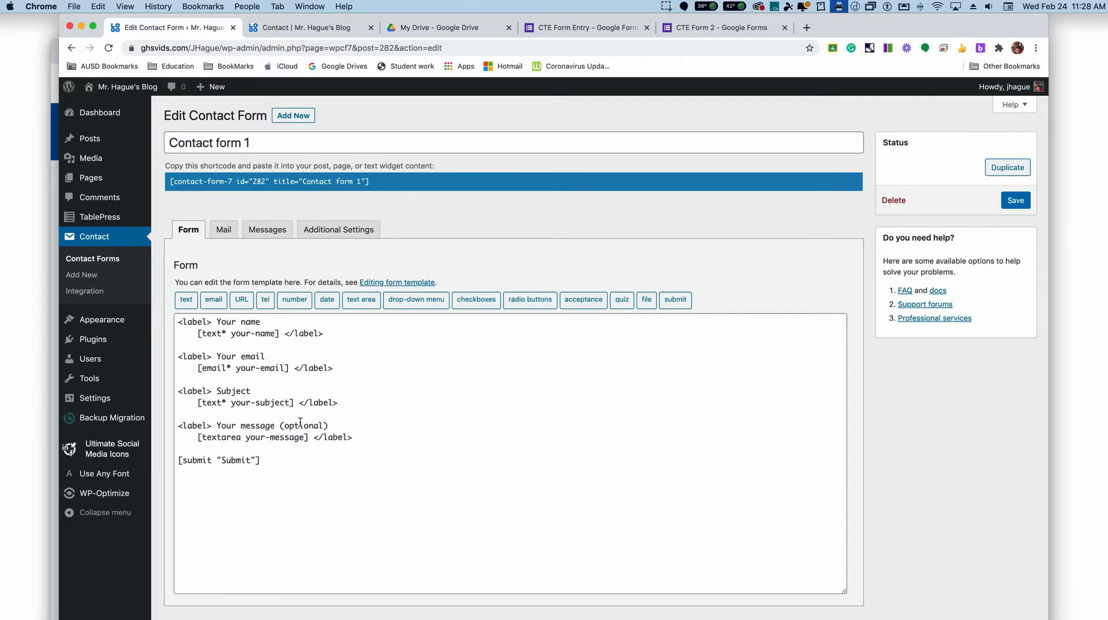
pyautogui.click(375, 437)
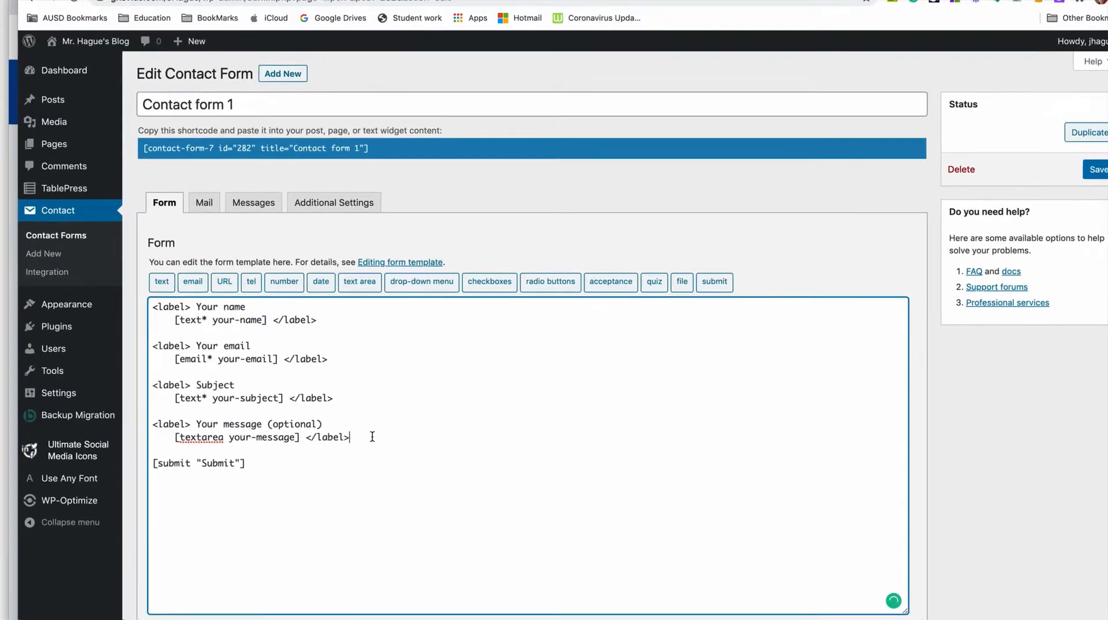
pyautogui.press('Return')
pyautogui.press('Return')
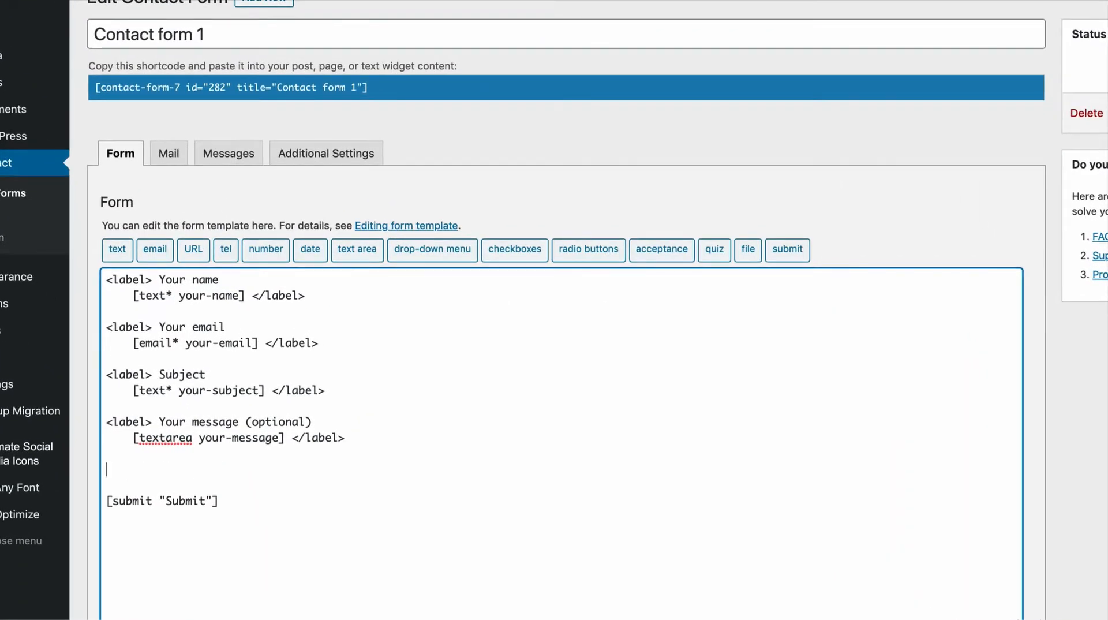
# Step: Start a file upload tag with a size limit of 1000 bytes and acceptable file types jpeg, pdf, gif, png
pyautogui.click(750, 254)
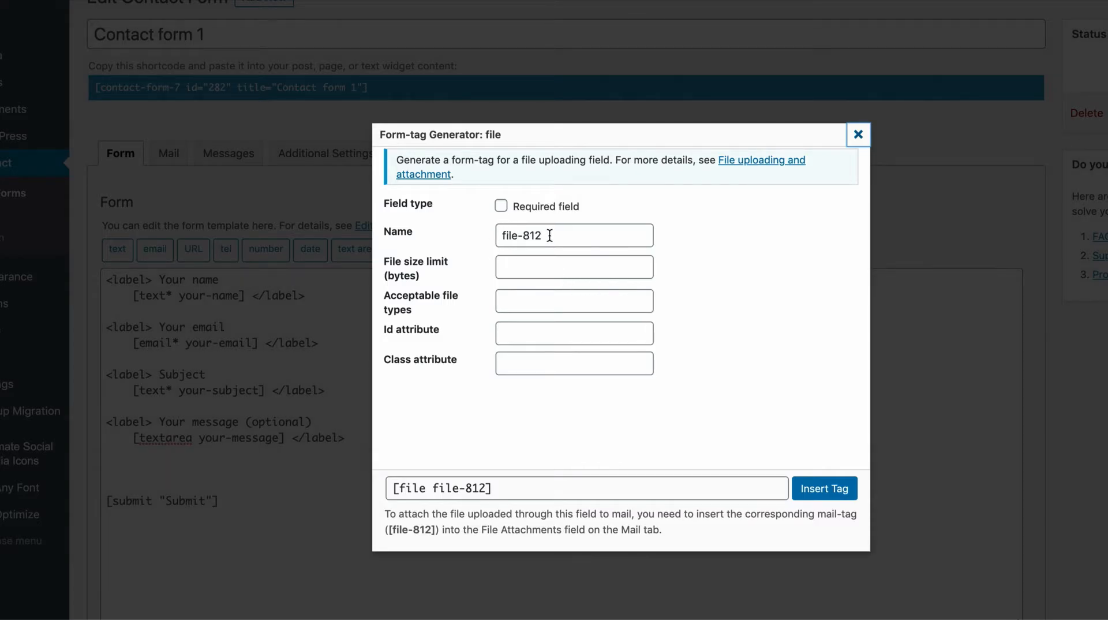
pyautogui.moveTo(551, 237); pyautogui.dragTo(483, 234)
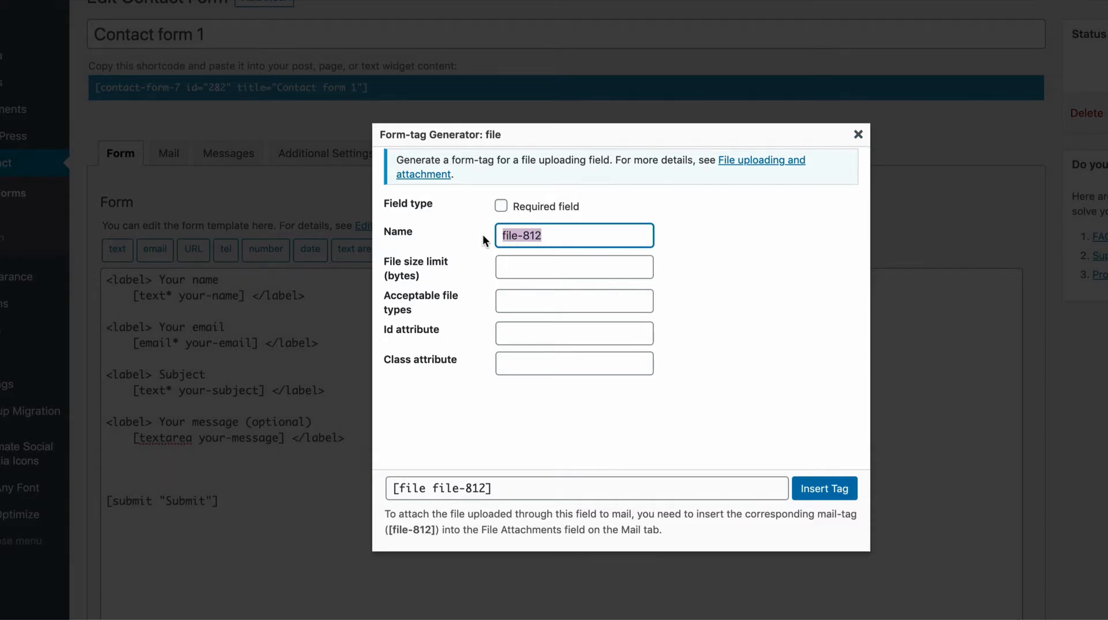
pyautogui.click(536, 269)
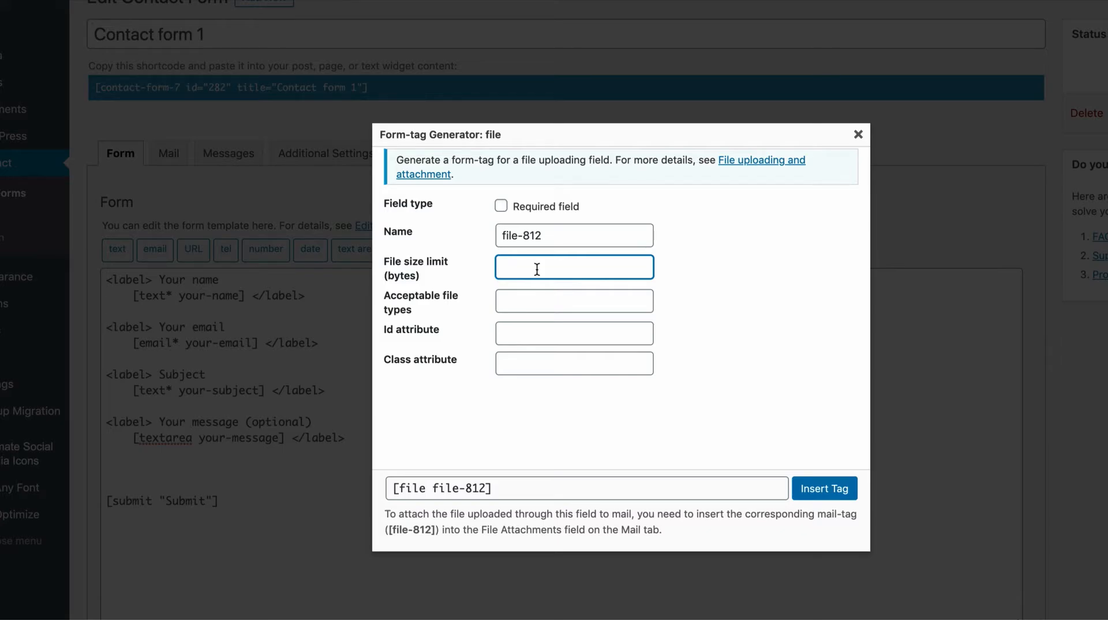
pyautogui.write('1000')
pyautogui.press('Tab')
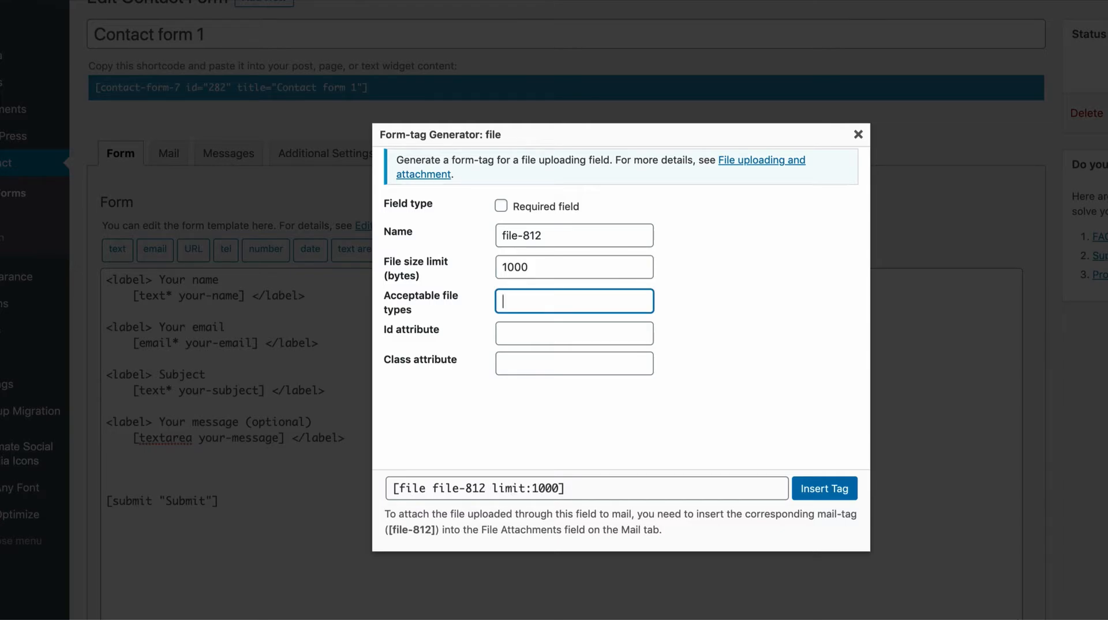
pyautogui.write('jpeg, pdf, gif, png')
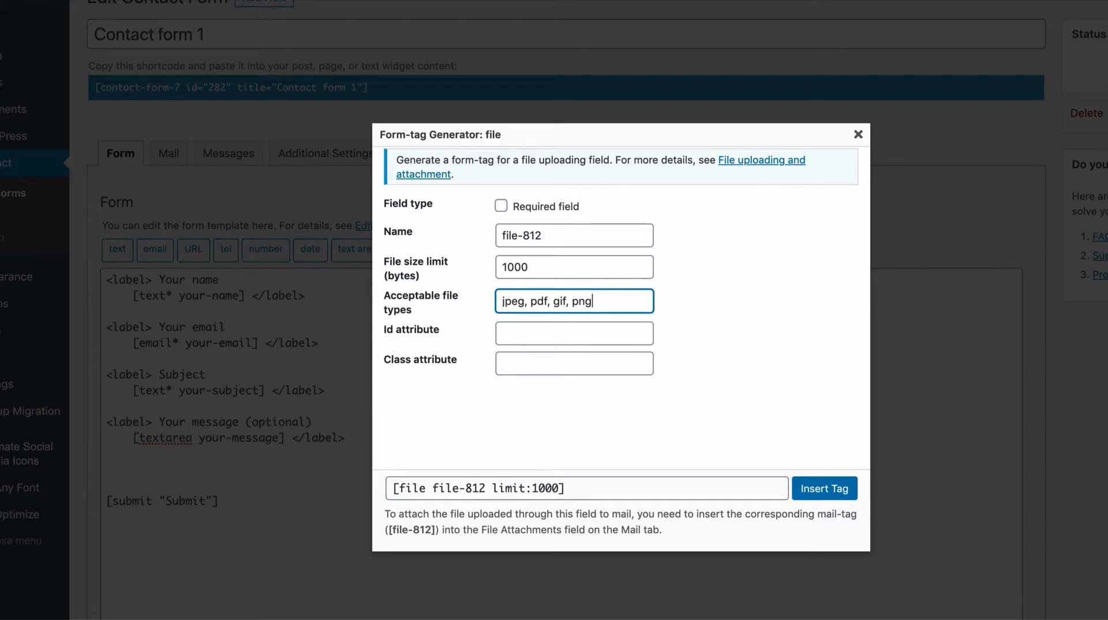
# Step: Set the file tag's id and class attributes to file2 and insert the tag into the form template
pyautogui.click(542, 338)
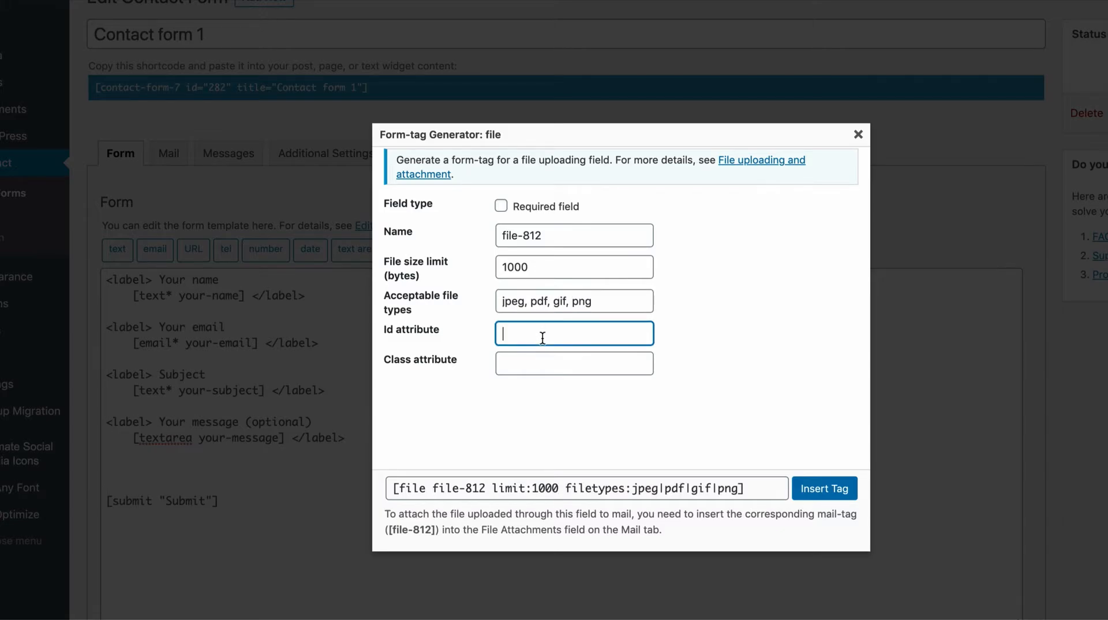
pyautogui.write('file2')
pyautogui.press('Tab')
pyautogui.write('file2')
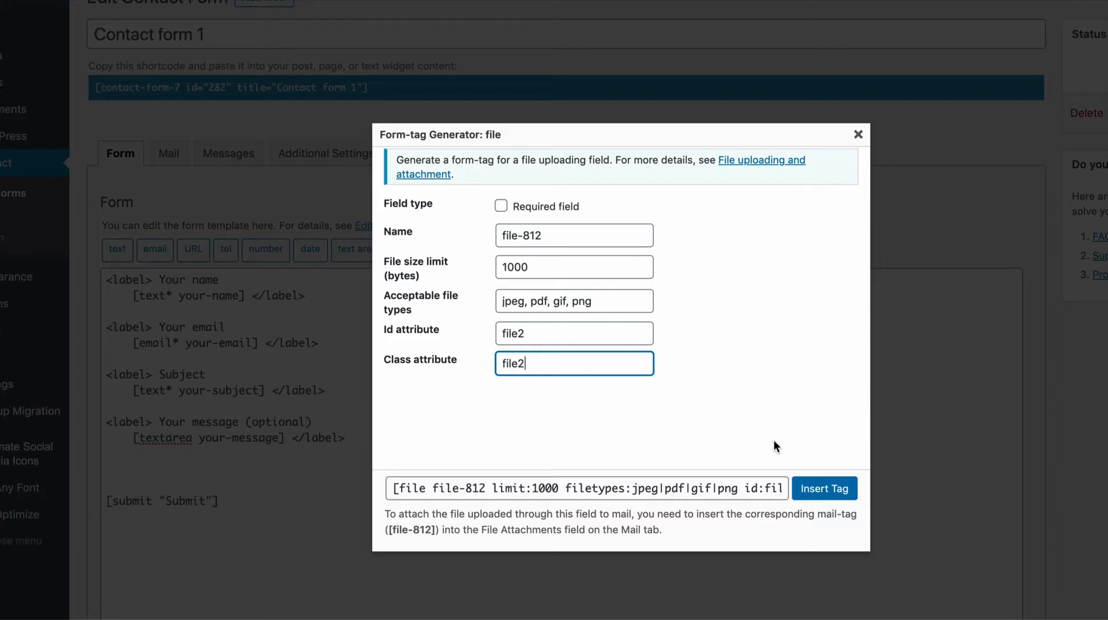
pyautogui.click(826, 489)
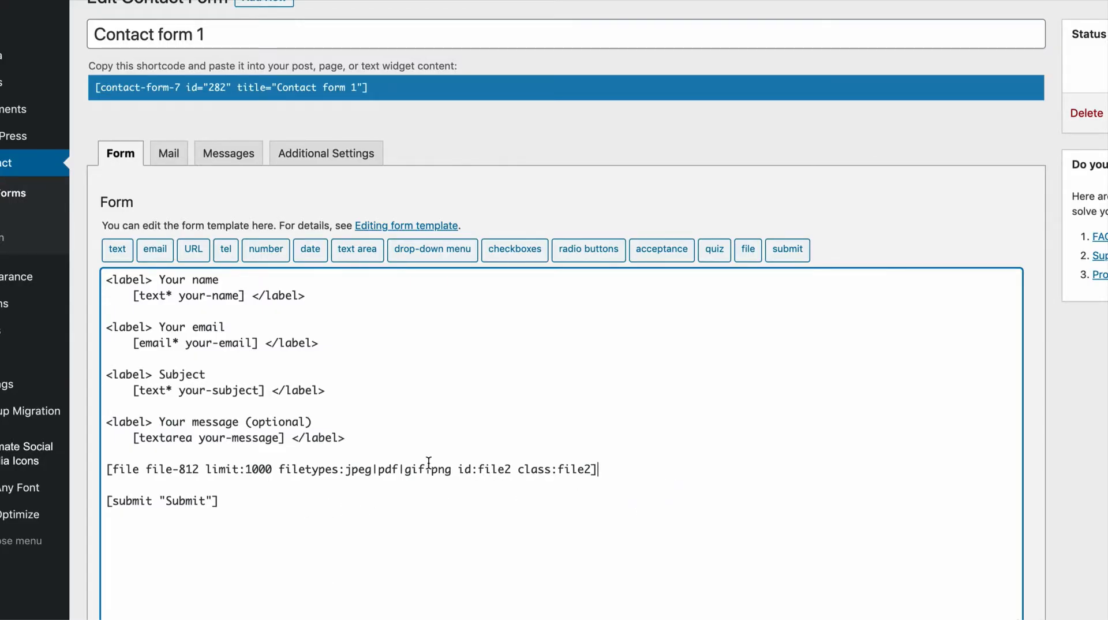
# Step: Copy the shortcode of Contact form 1 and save the form
pyautogui.scroll(1, 429, 461)
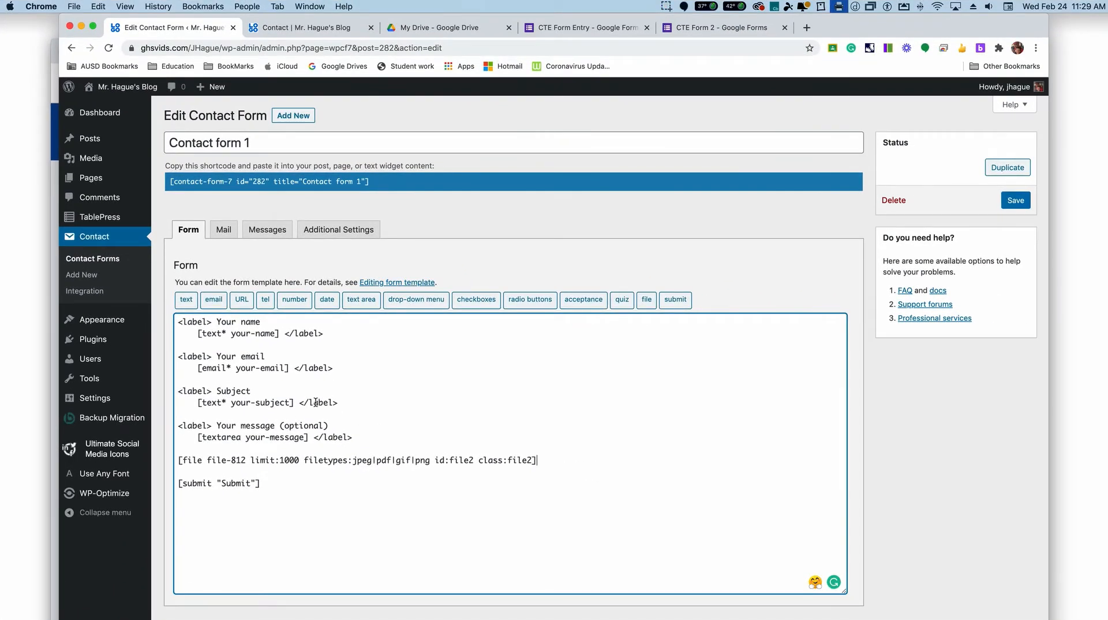
pyautogui.click(377, 183)
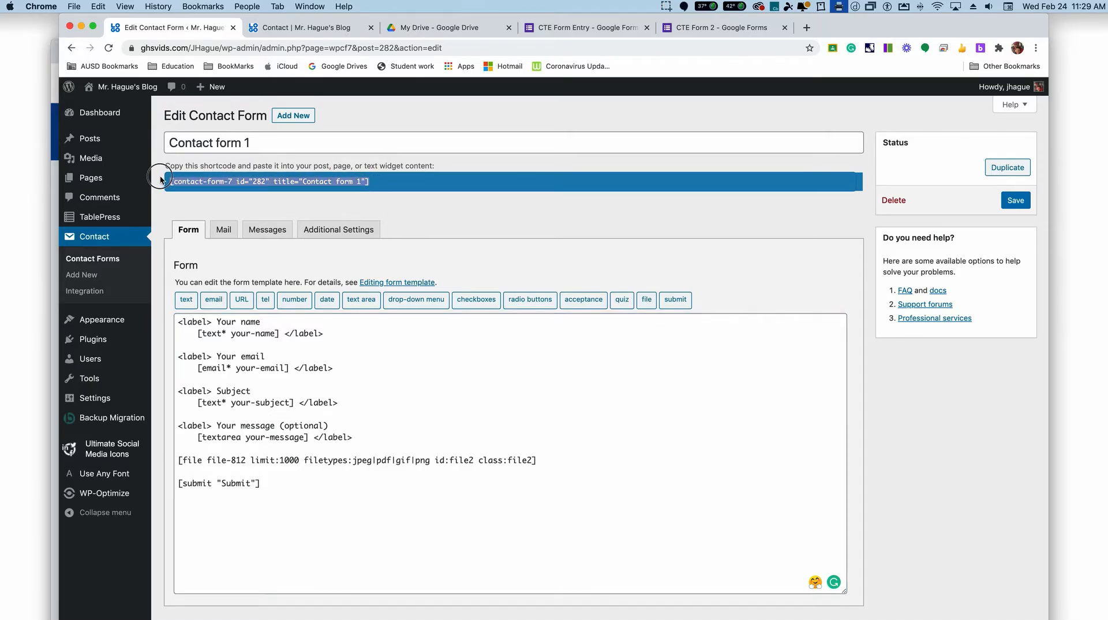
pyautogui.press('super+c')
pyautogui.click(1016, 201)
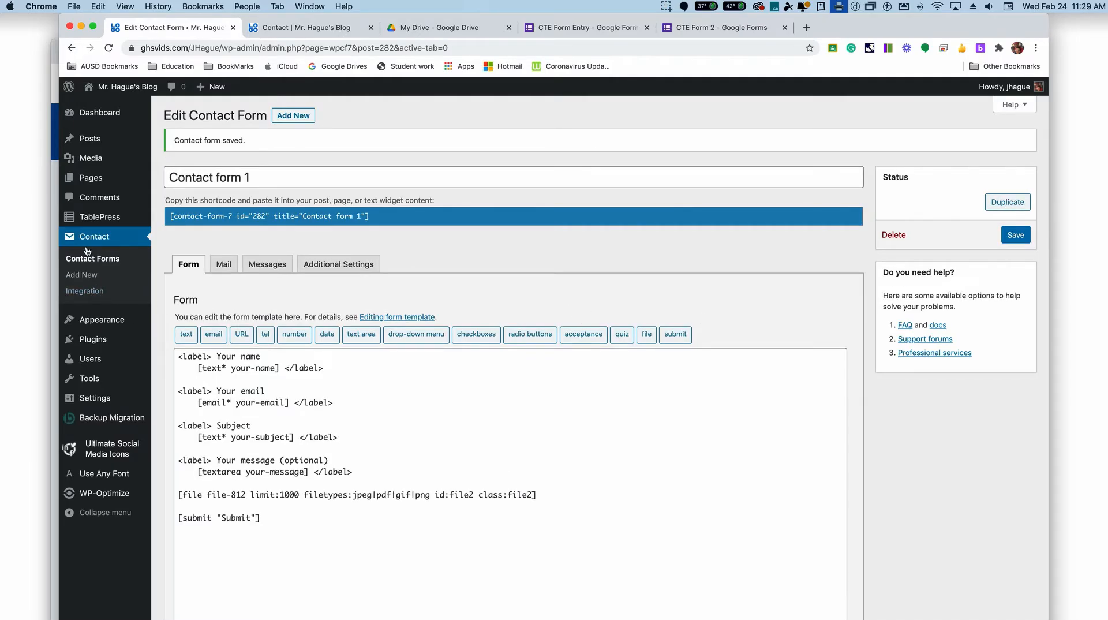
# Step: Open the list of all pages, and reload the live Contact page to check the embedded CTE Form Entry form
pyautogui.moveTo(96, 182)
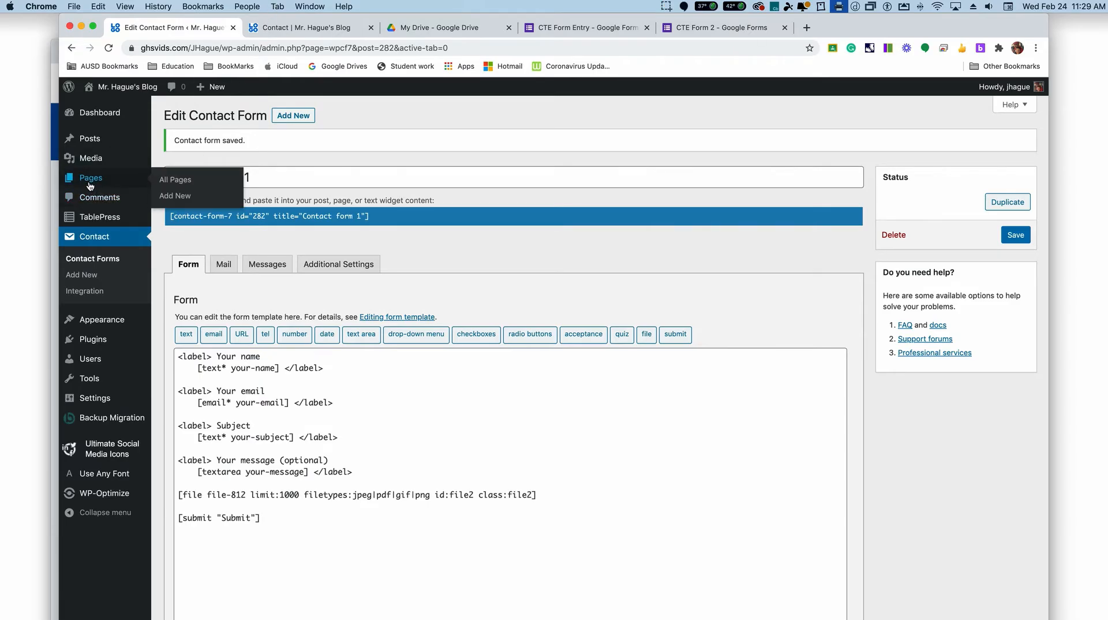
pyautogui.click(177, 182)
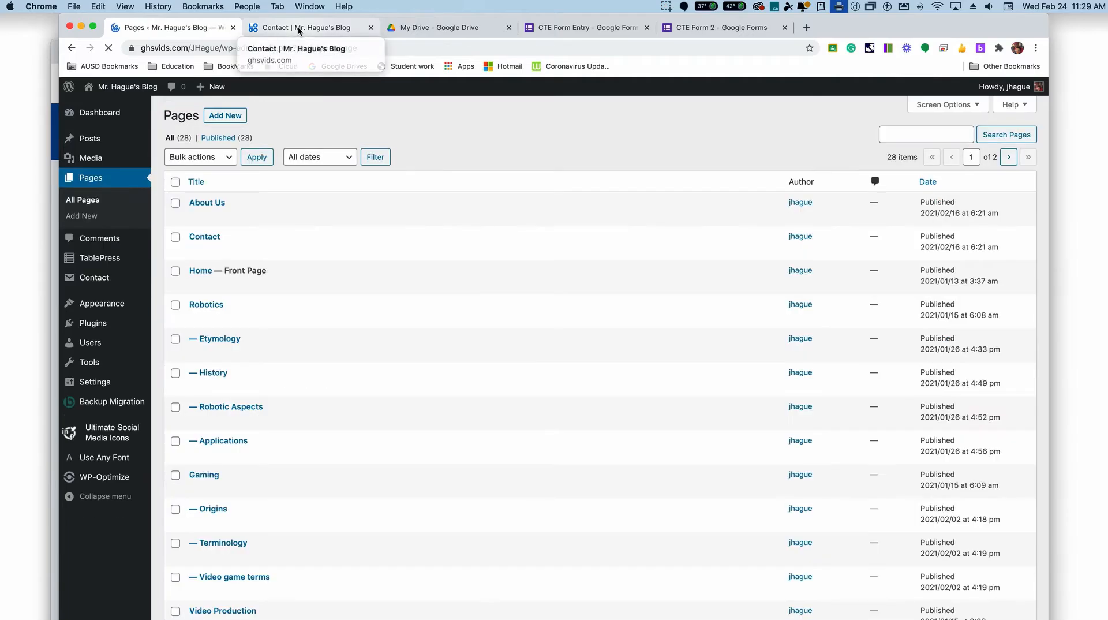
pyautogui.click(312, 27)
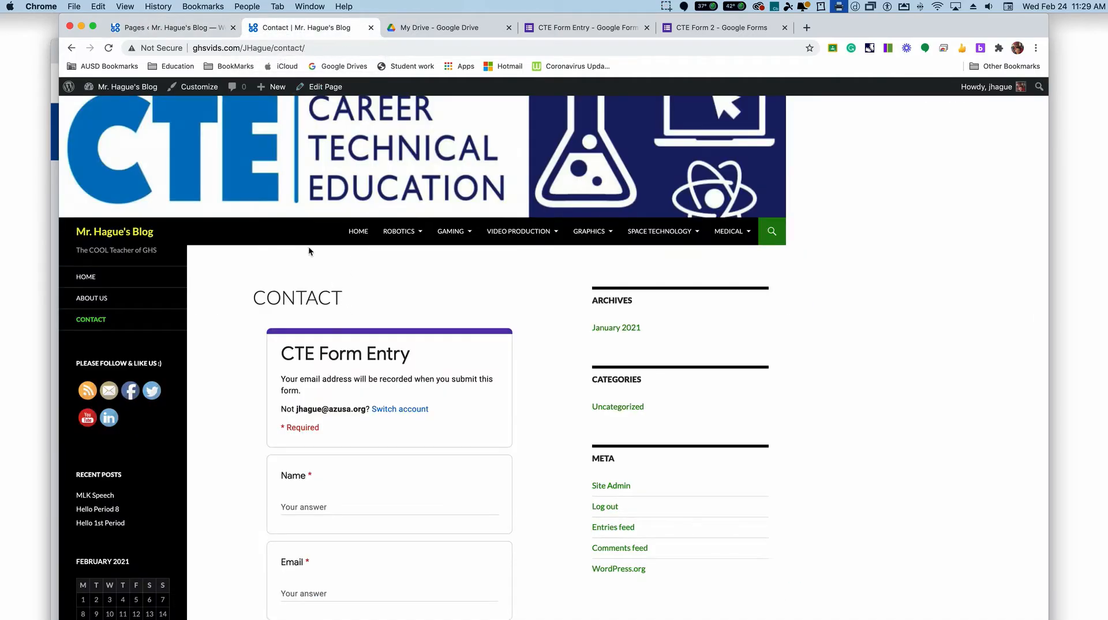
pyautogui.click(108, 48)
pyautogui.scroll(-5, 404, 384)
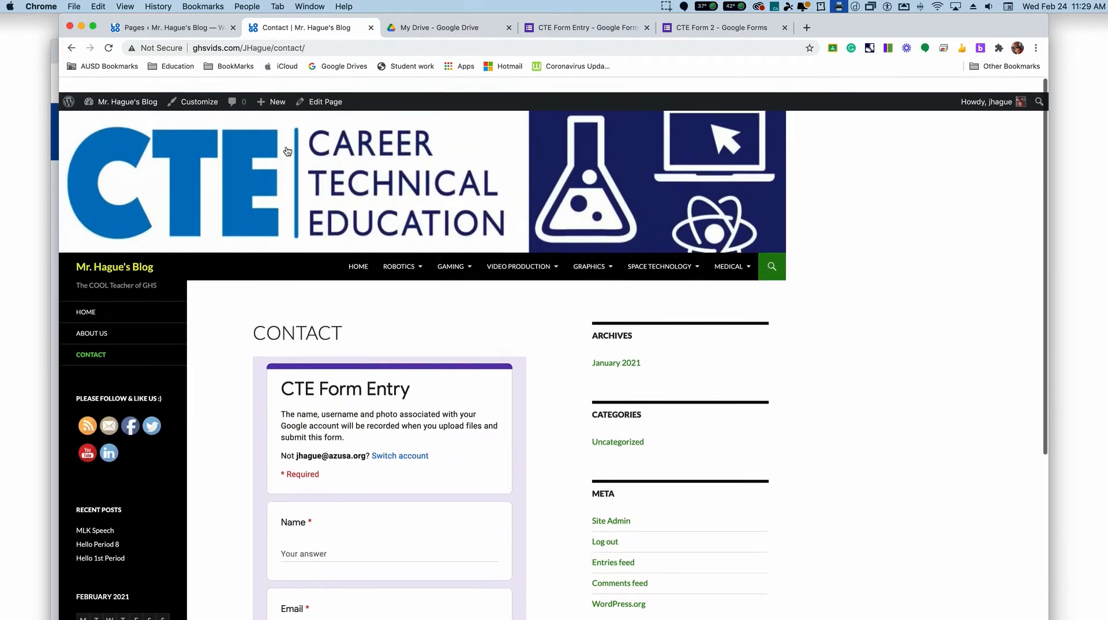
# Step: Open the Contact page from the pages list for editing and show its HTML source
pyautogui.click(153, 29)
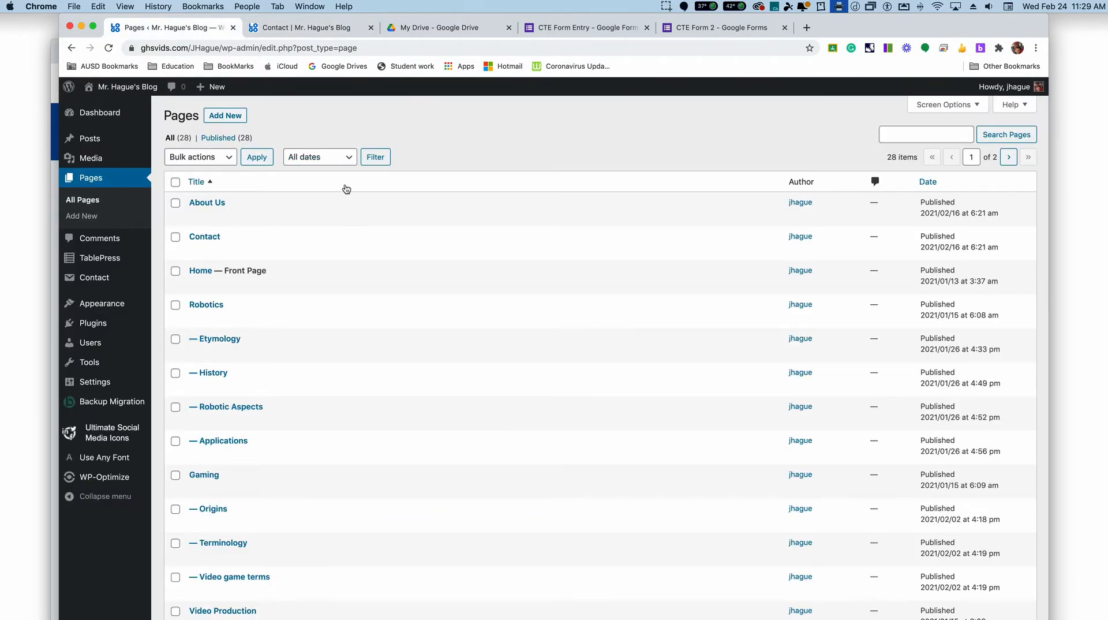
pyautogui.moveTo(371, 239)
pyautogui.click(200, 251)
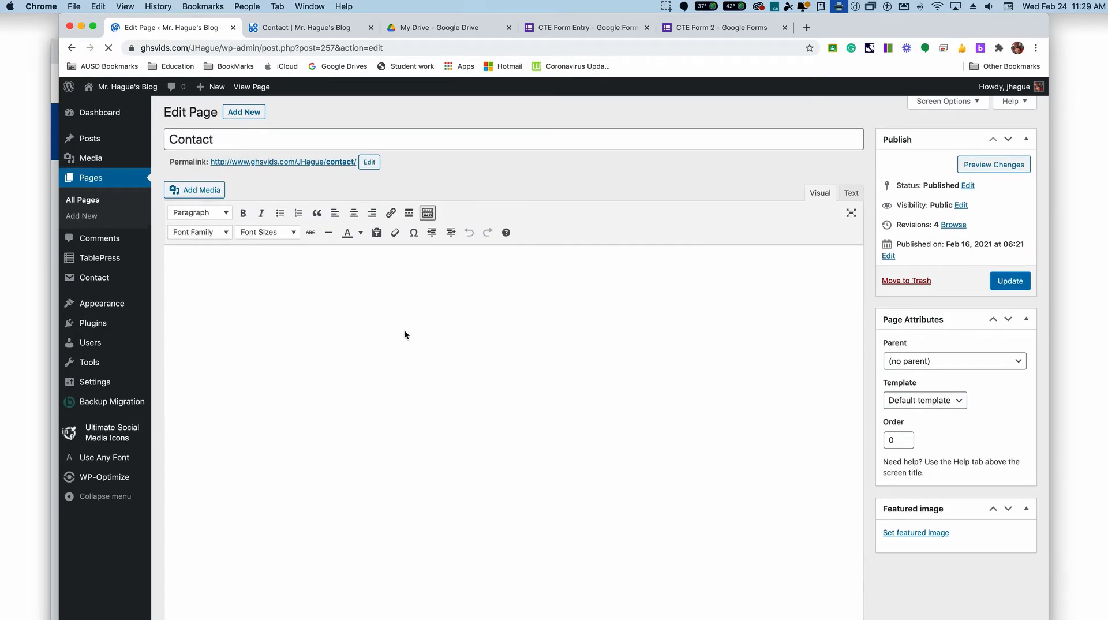
pyautogui.scroll(-6, 405, 334)
pyautogui.scroll(6, 428, 338)
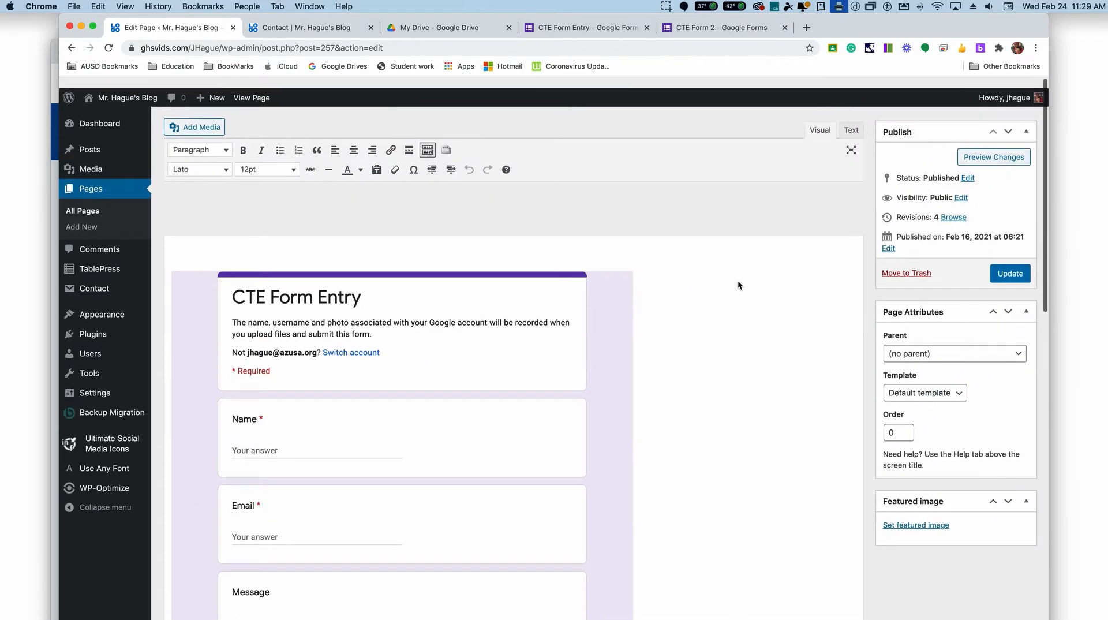
pyautogui.click(852, 196)
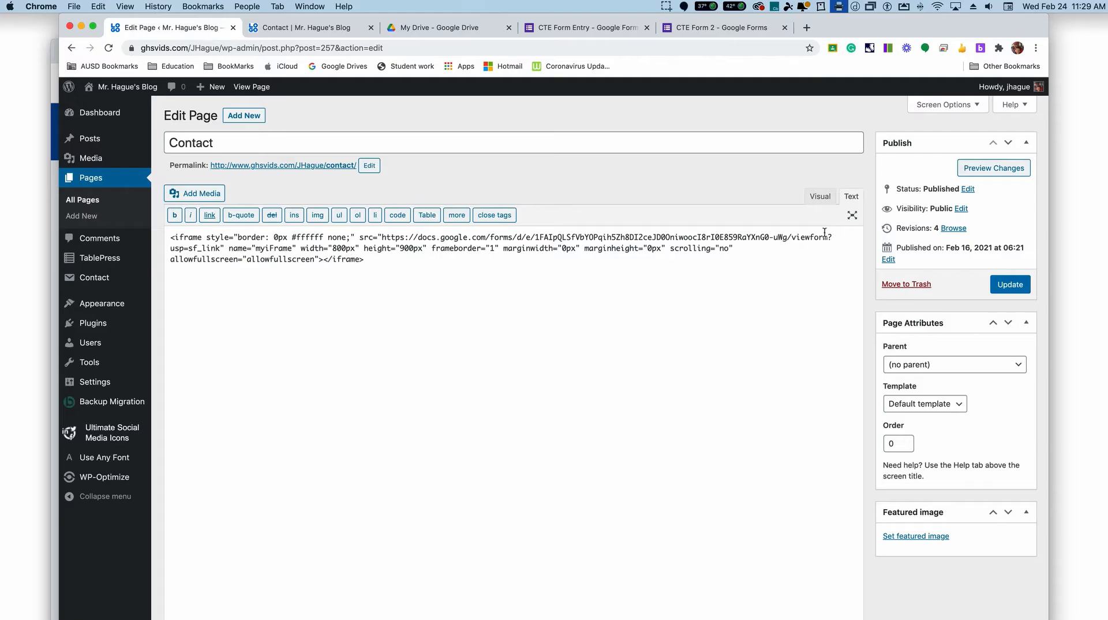
# Step: Add an <hr> divider and the copied Contact form 1 shortcode below the iframe, and update the page
pyautogui.click(424, 262)
pyautogui.write('<hr>')
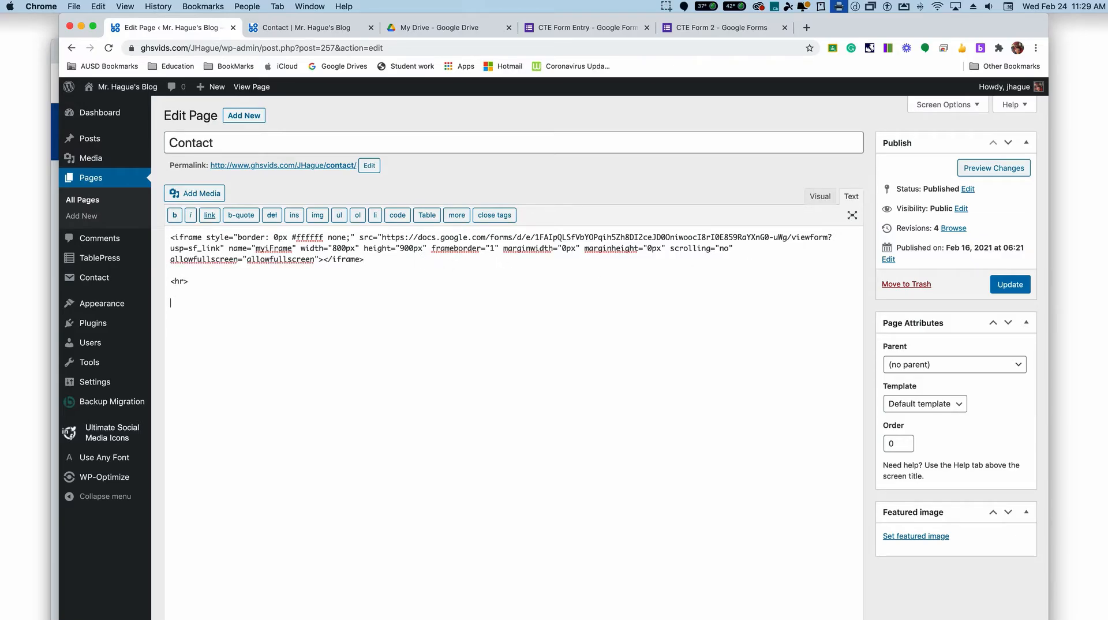
pyautogui.write('[contact-form-7 id="282" title="Contact form 1"]')
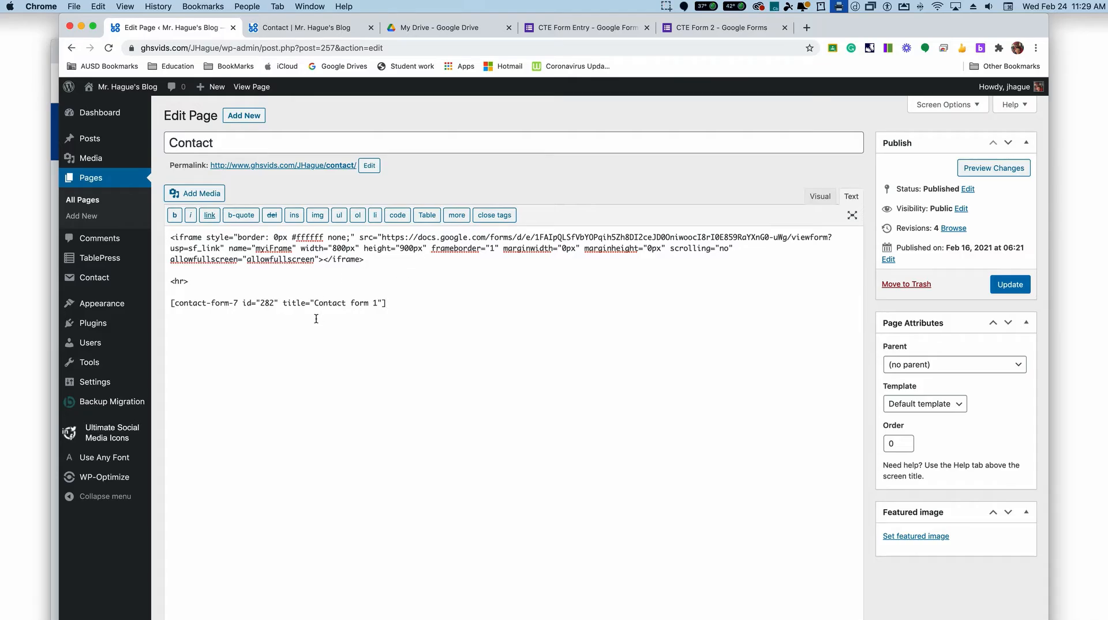
pyautogui.click(1021, 286)
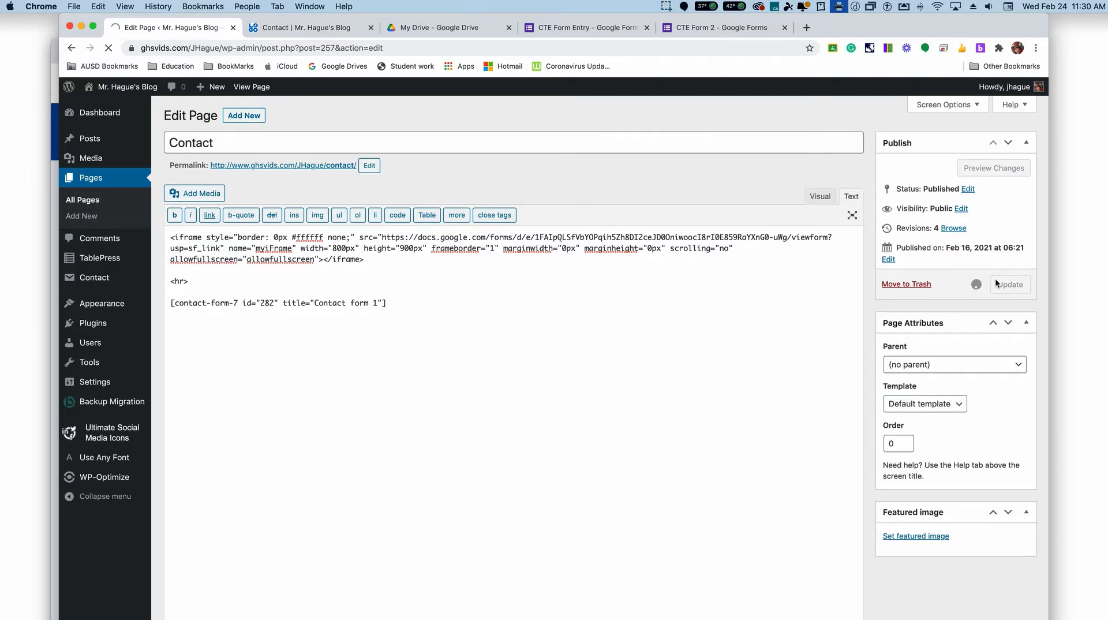
# Step: Check the added shortcode in the visual editor, and reload the live Contact page to examine the form below the embedded Google Form
pyautogui.click(820, 196)
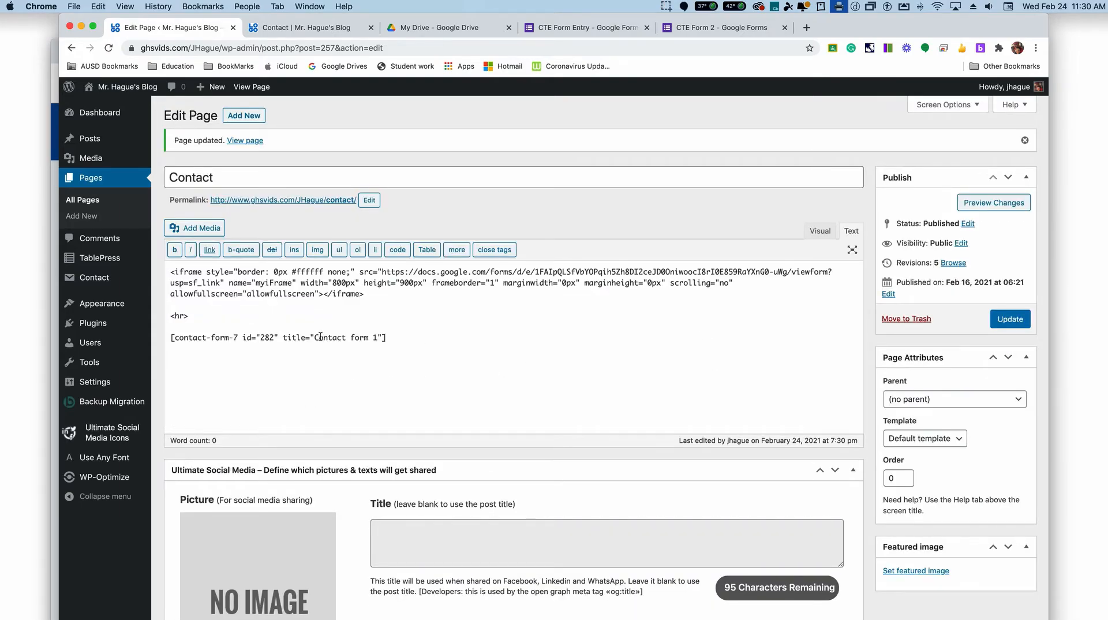
pyautogui.click(819, 230)
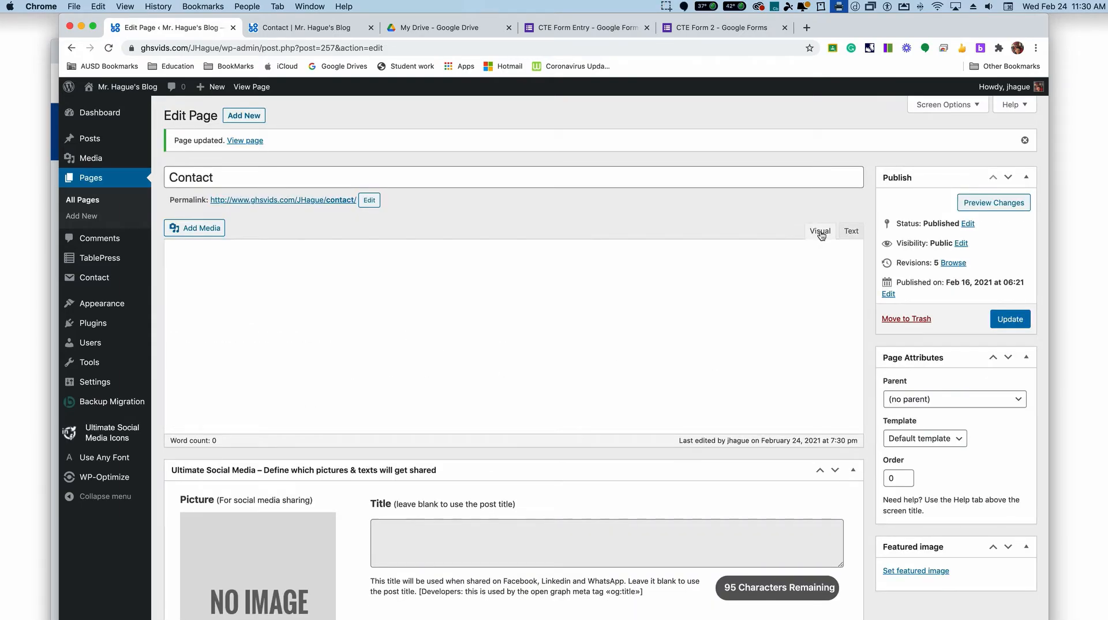
pyautogui.scroll(-10, 486, 375)
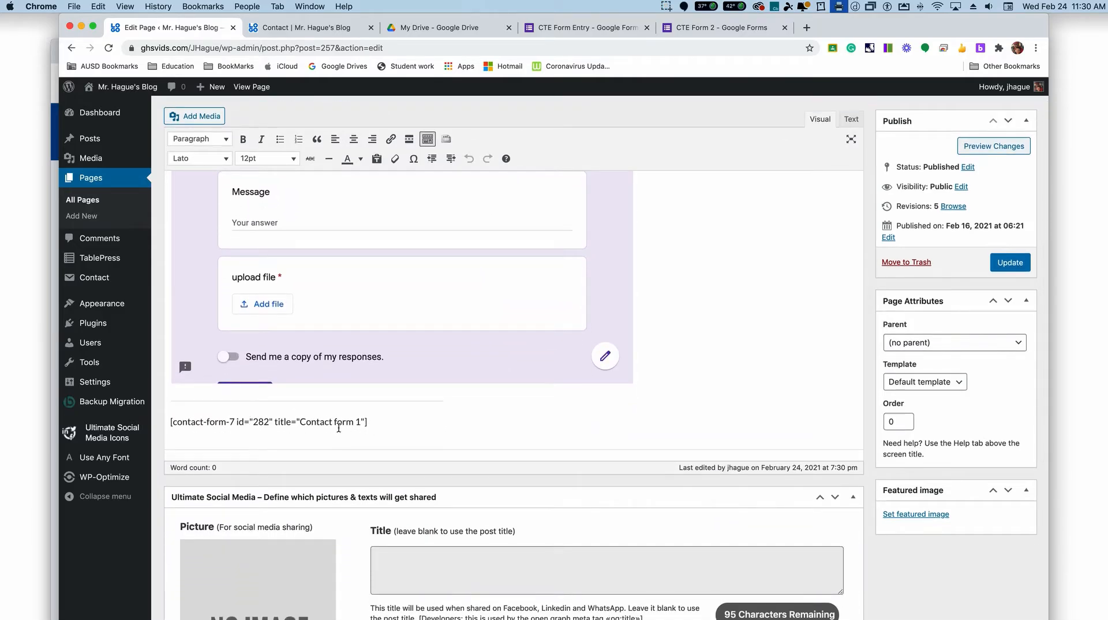
pyautogui.click(306, 29)
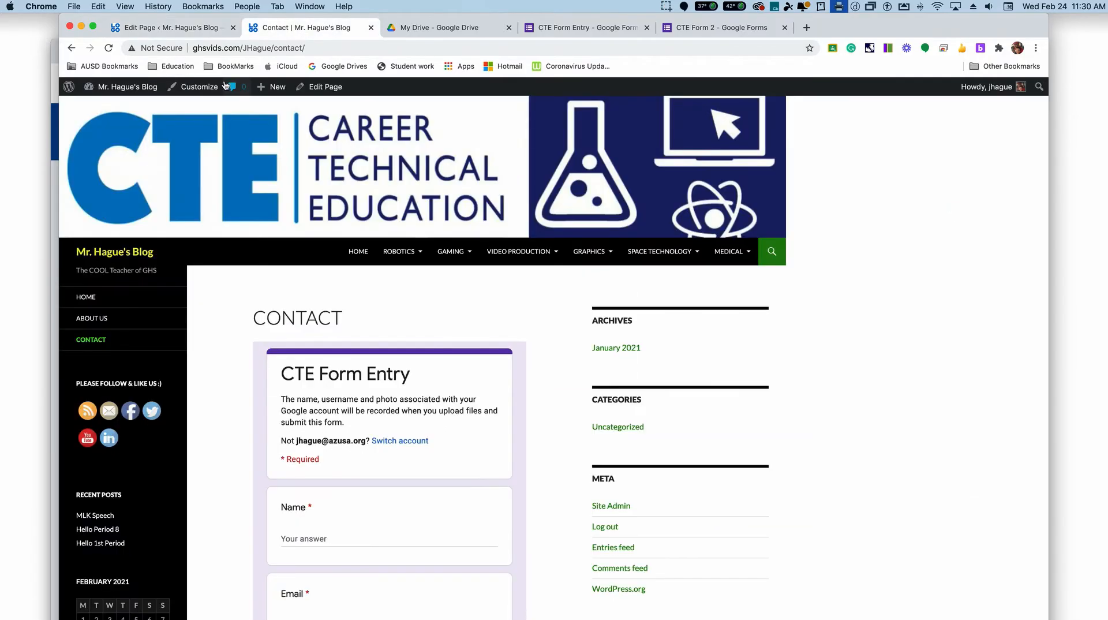
pyautogui.click(110, 48)
pyautogui.scroll(-5, 414, 371)
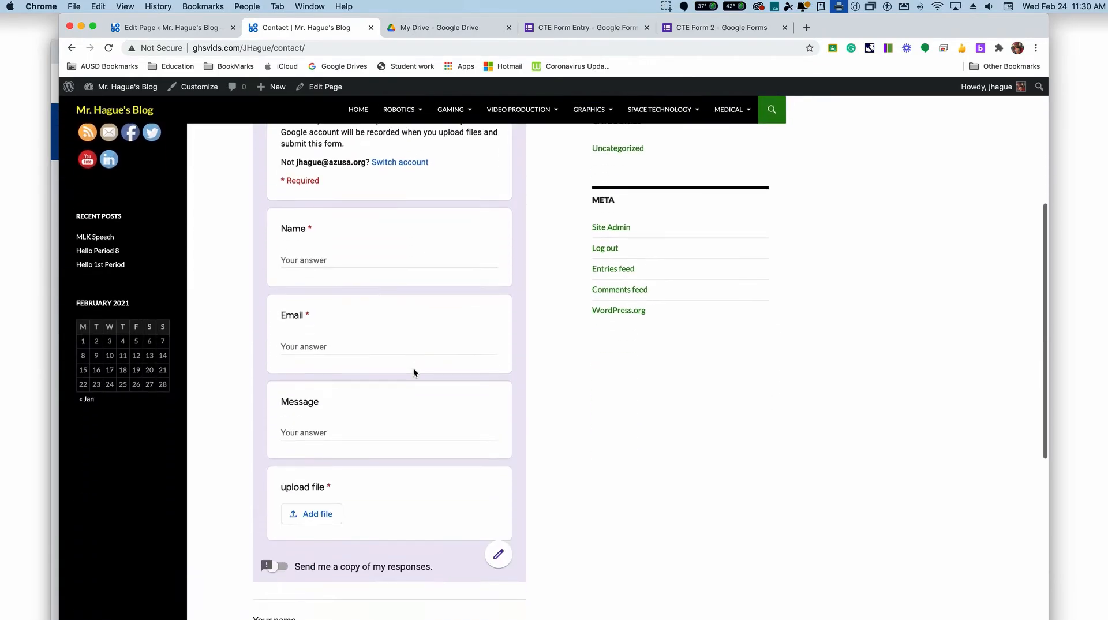
pyautogui.scroll(-7, 414, 368)
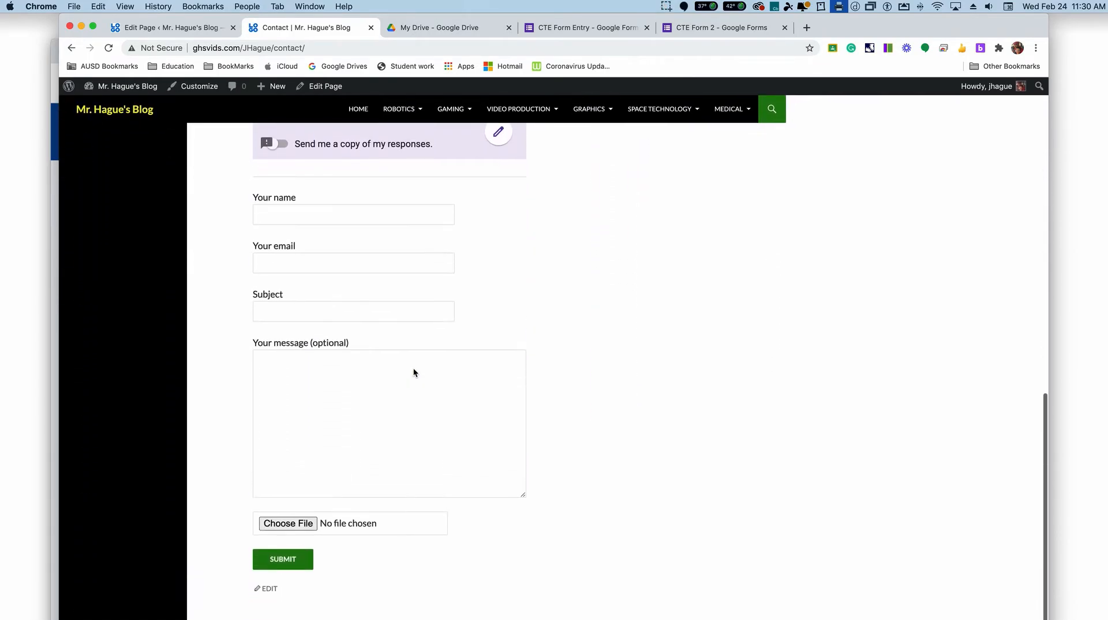
pyautogui.scroll(1, 413, 372)
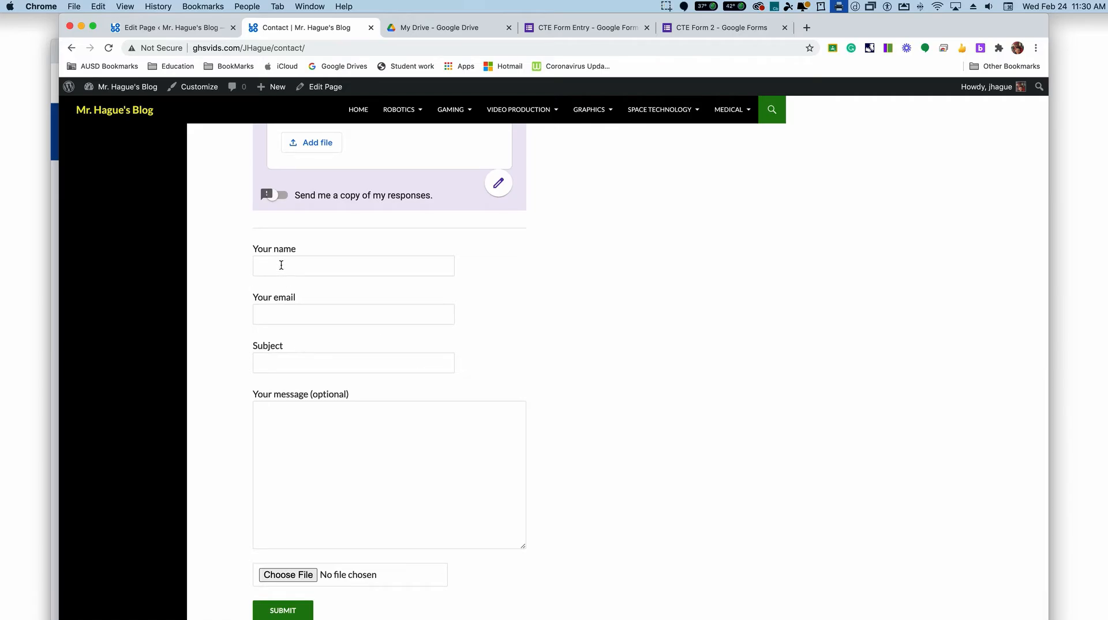
pyautogui.scroll(1, 282, 264)
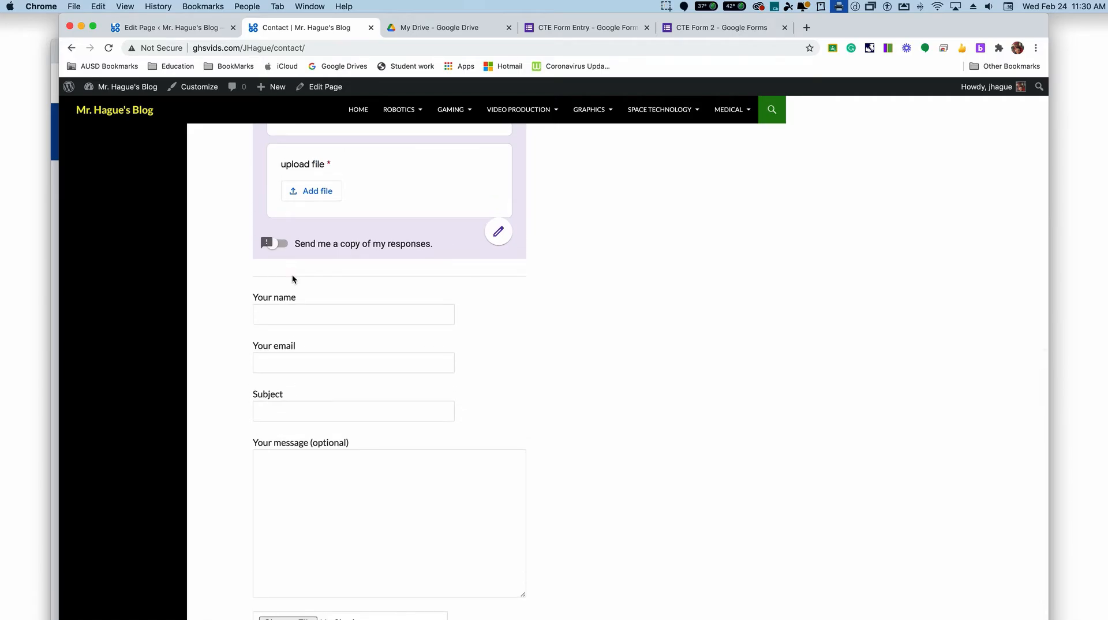
# Step: Fill in the contact form with the sender's name and email, the subject "Test" and the message "test"
pyautogui.click(292, 316)
pyautogui.click(536, 346)
pyautogui.click(349, 315)
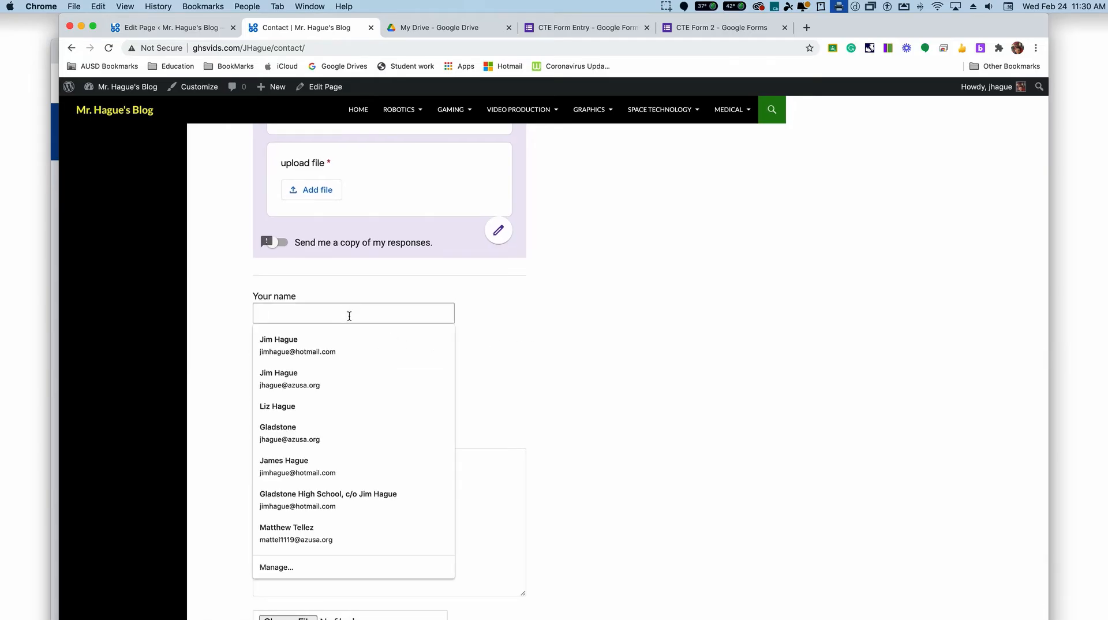
pyautogui.click(343, 341)
pyautogui.click(303, 411)
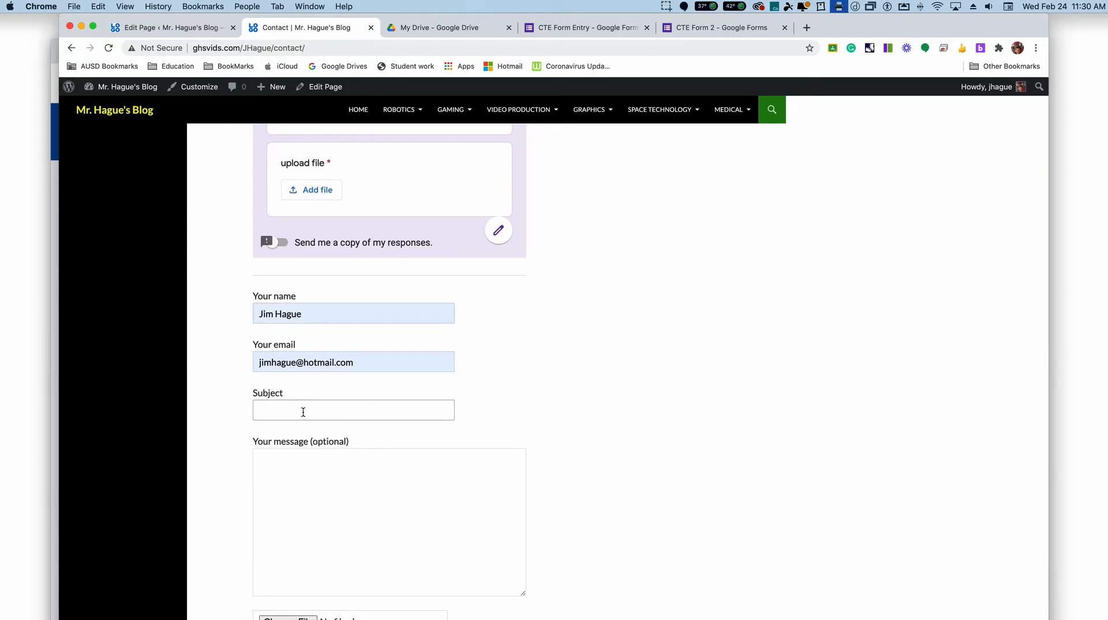
pyautogui.write('Test')
pyautogui.click(308, 487)
pyautogui.write('test')
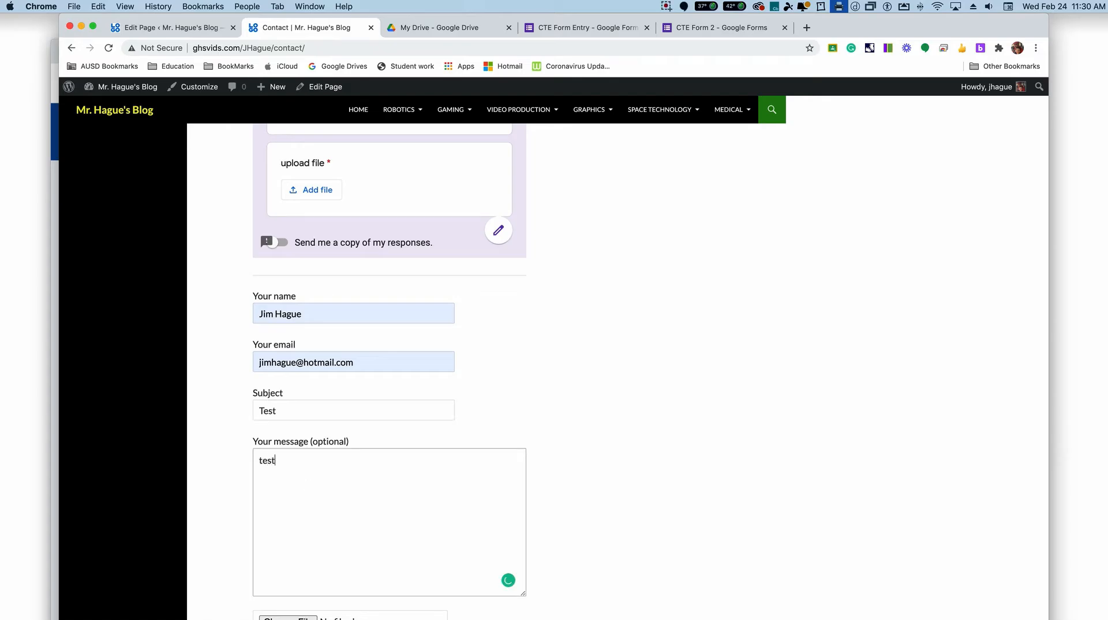
# Step: Attach the desktop screenshot ending in 1.32.58 PM to the contact form and try to submit it
pyautogui.scroll(-3, 306, 528)
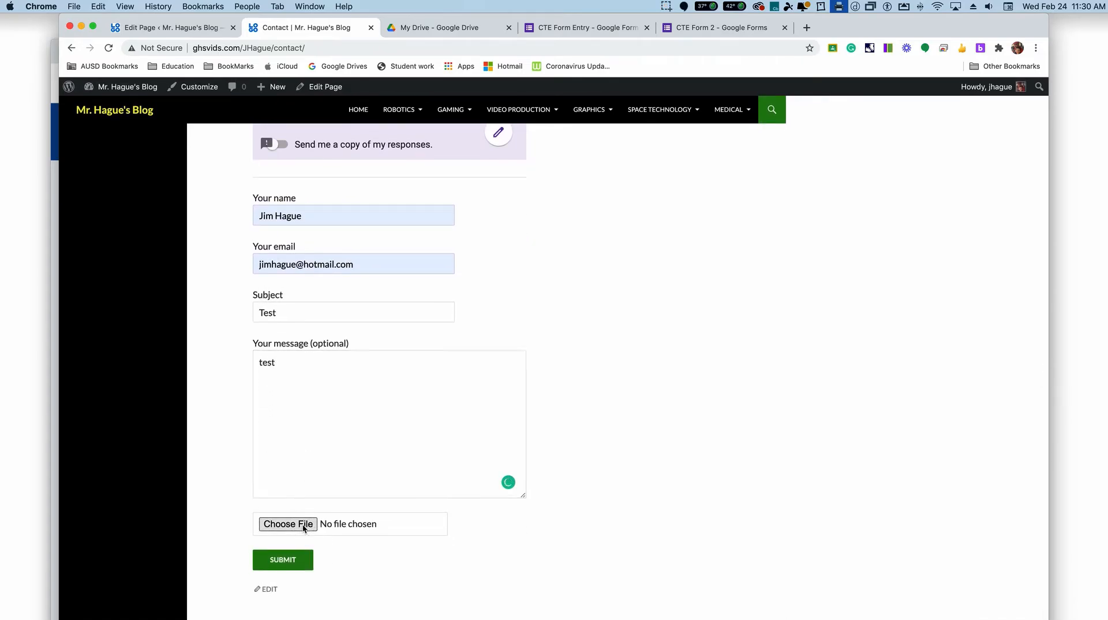
pyautogui.click(304, 525)
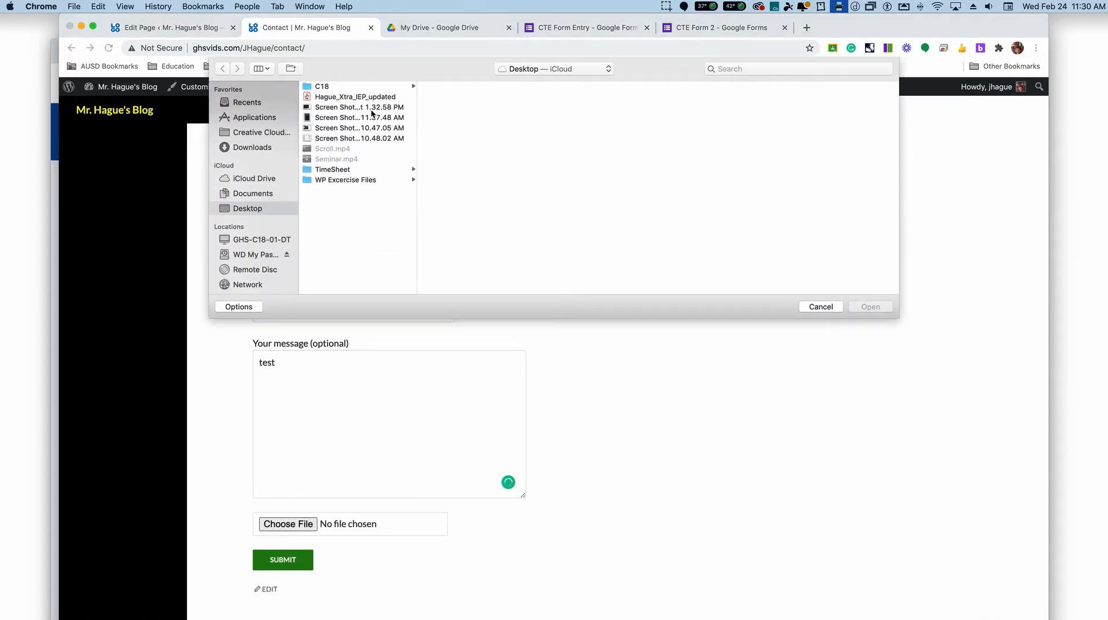
pyautogui.click(371, 111)
pyautogui.press('Return')
pyautogui.click(290, 558)
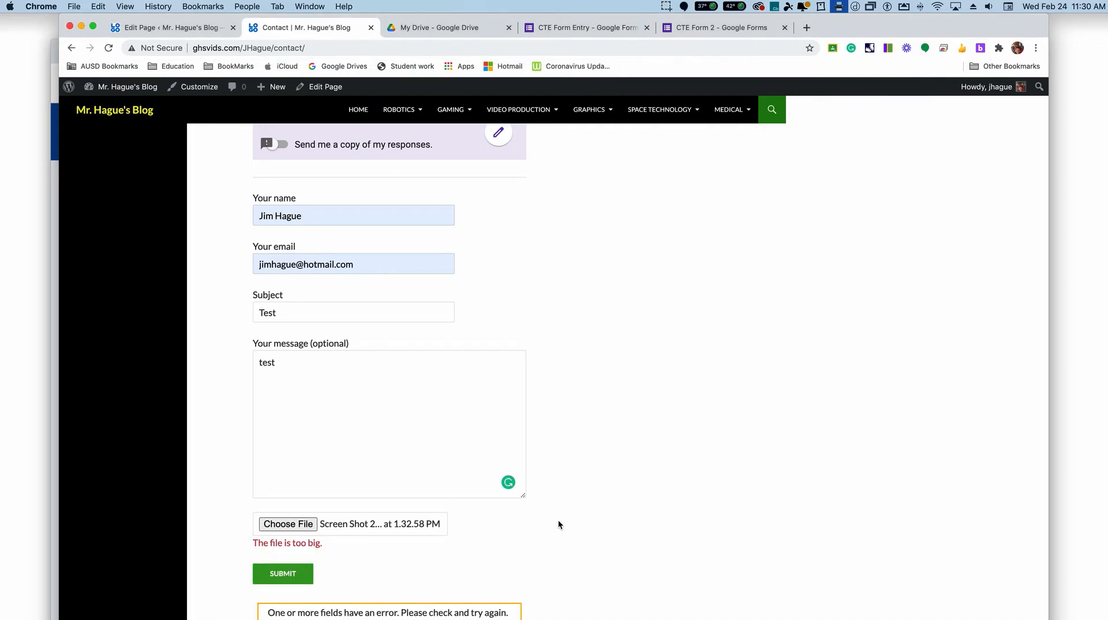
pyautogui.scroll(15, 586, 218)
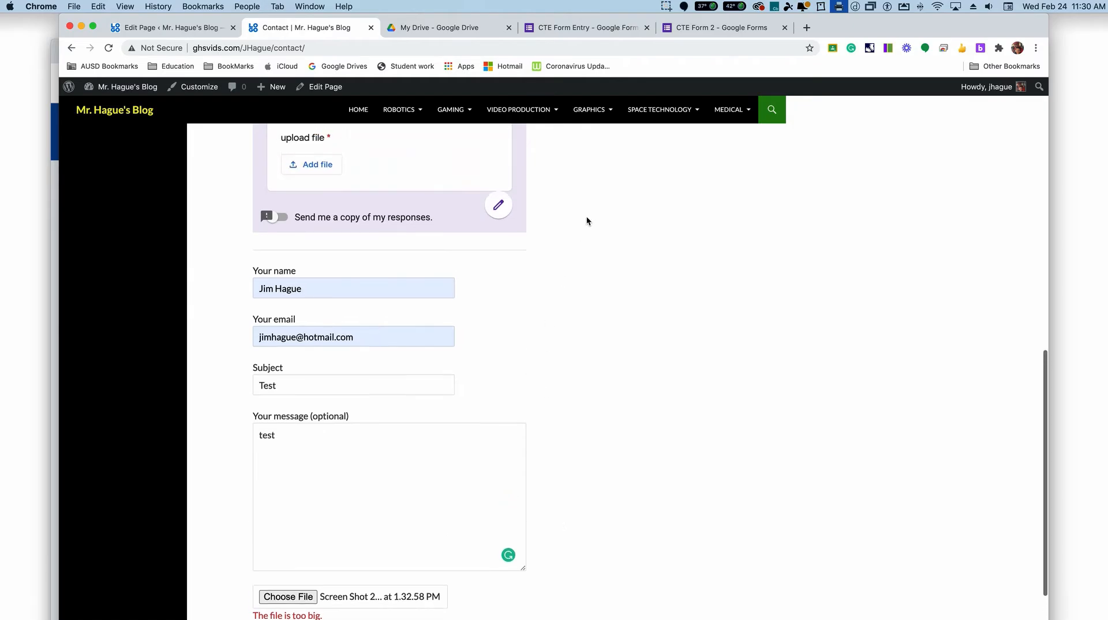
pyautogui.scroll(-10, 450, 208)
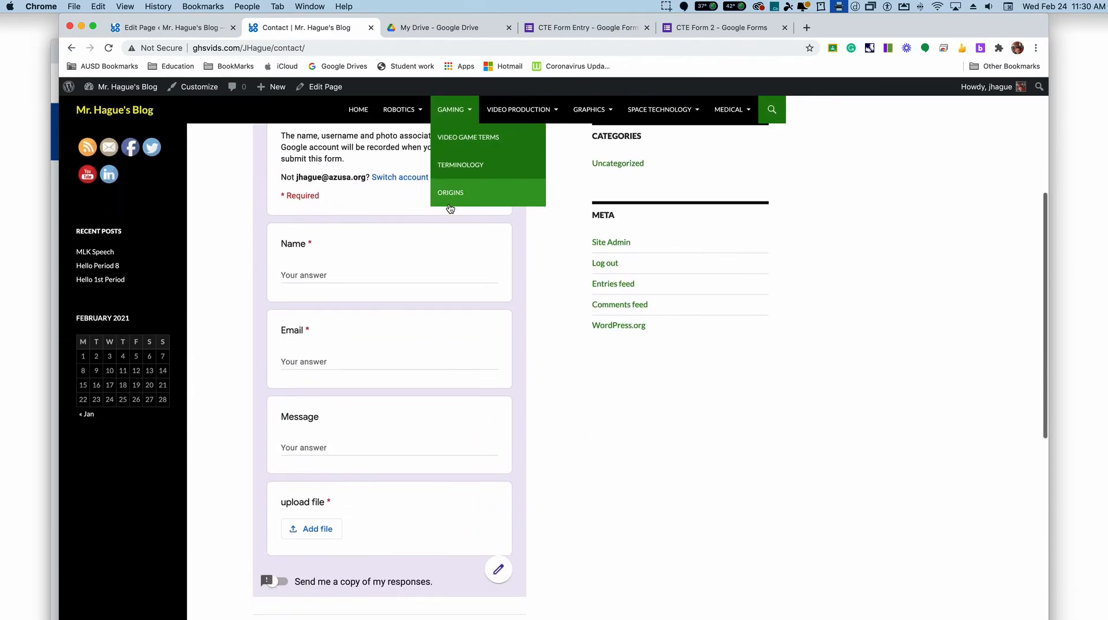
pyautogui.scroll(-8, 456, 205)
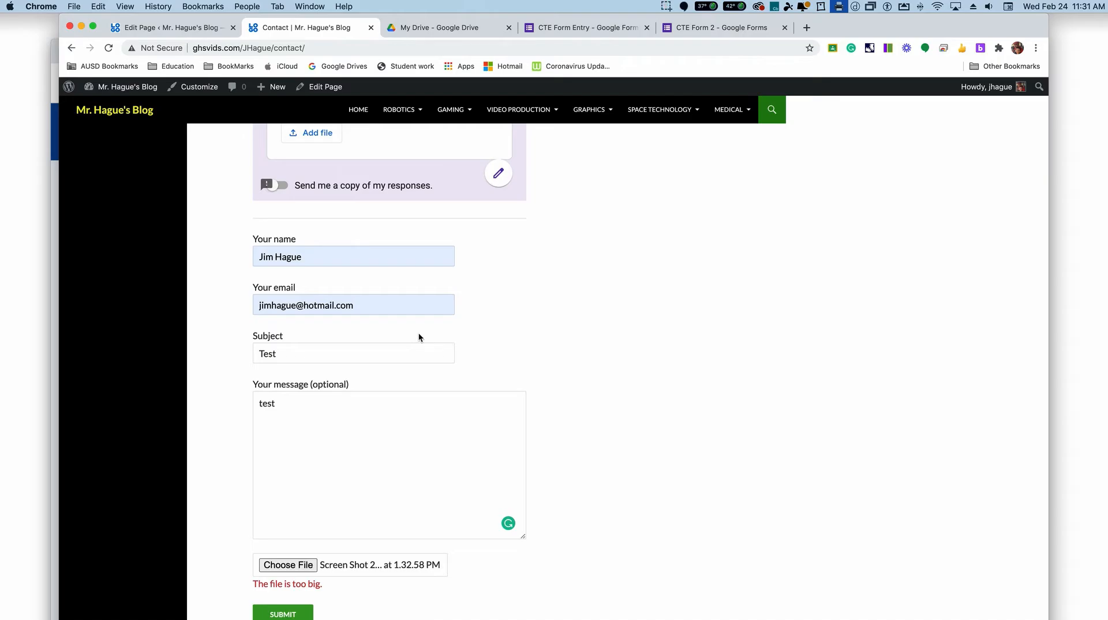
# Step: Open Contact form 1 for editing, set the file tag's size limit to 1000000, and save the form
pyautogui.click(153, 25)
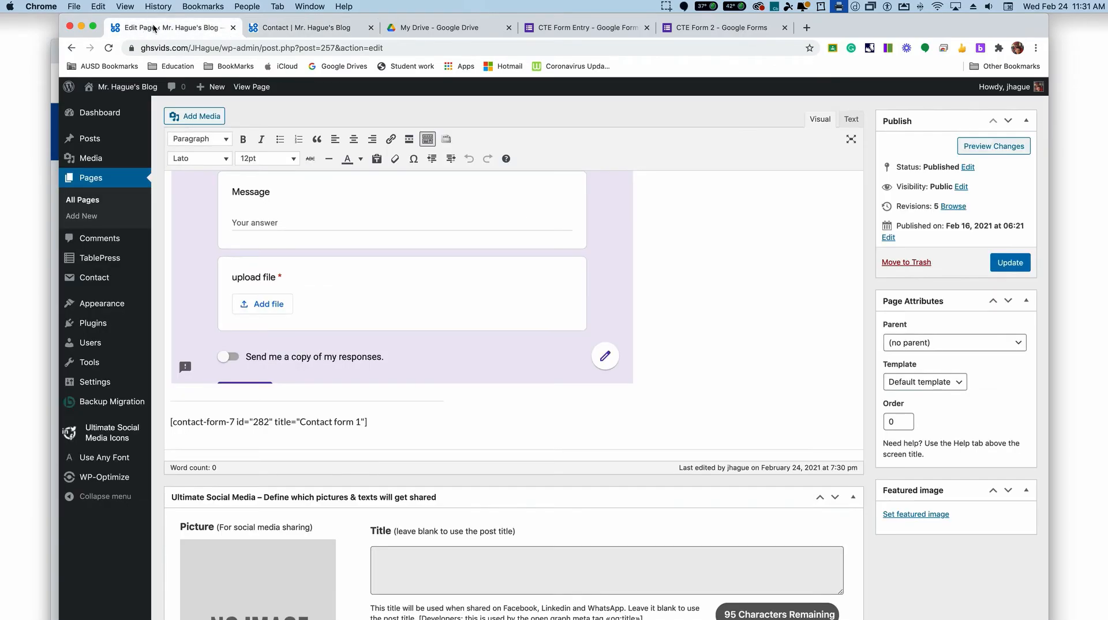
pyautogui.moveTo(106, 278)
pyautogui.click(185, 285)
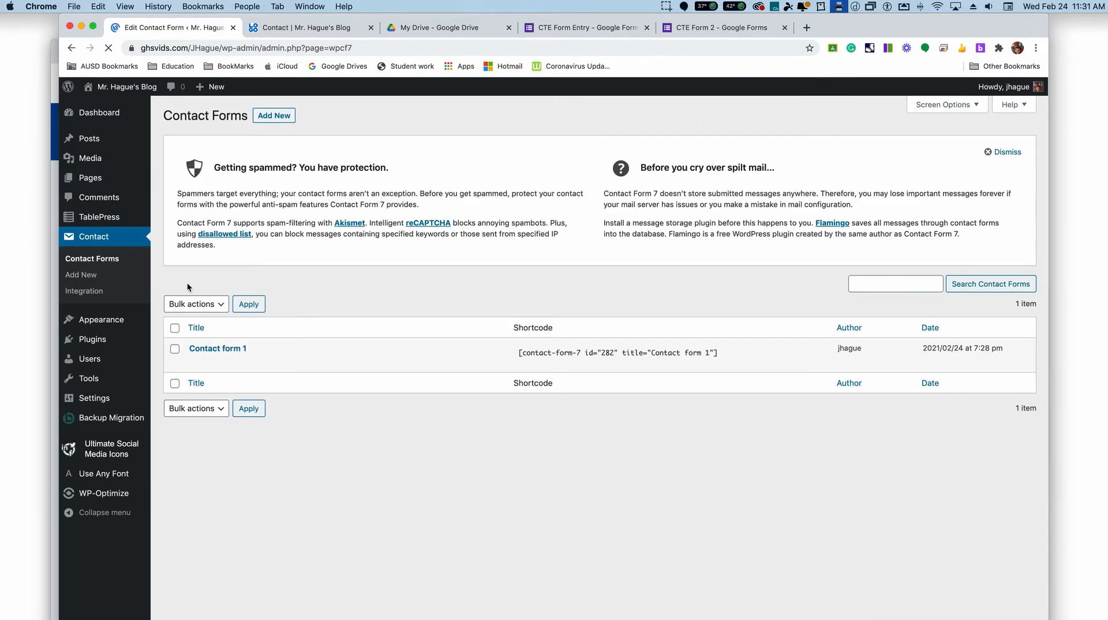
pyautogui.click(196, 362)
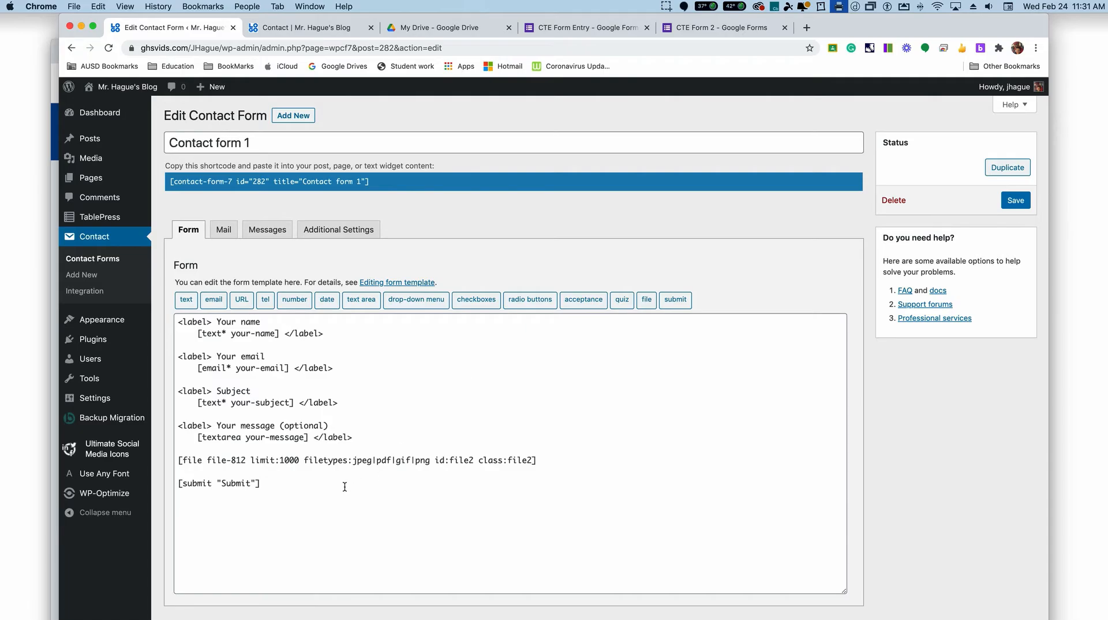
pyautogui.click(289, 460)
pyautogui.write('000')
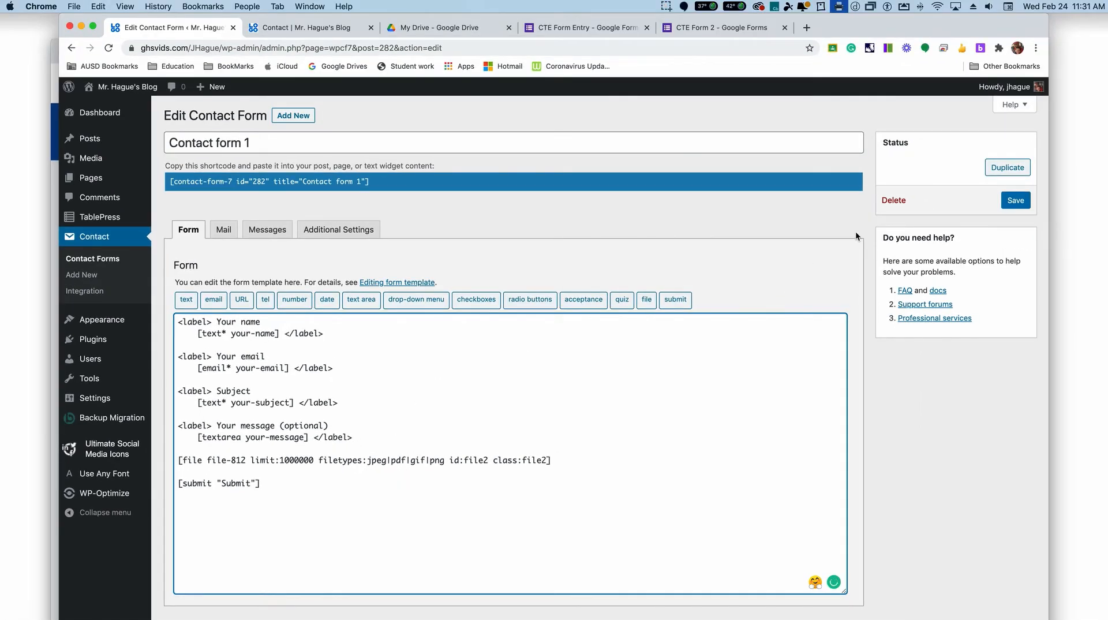
pyautogui.click(1004, 201)
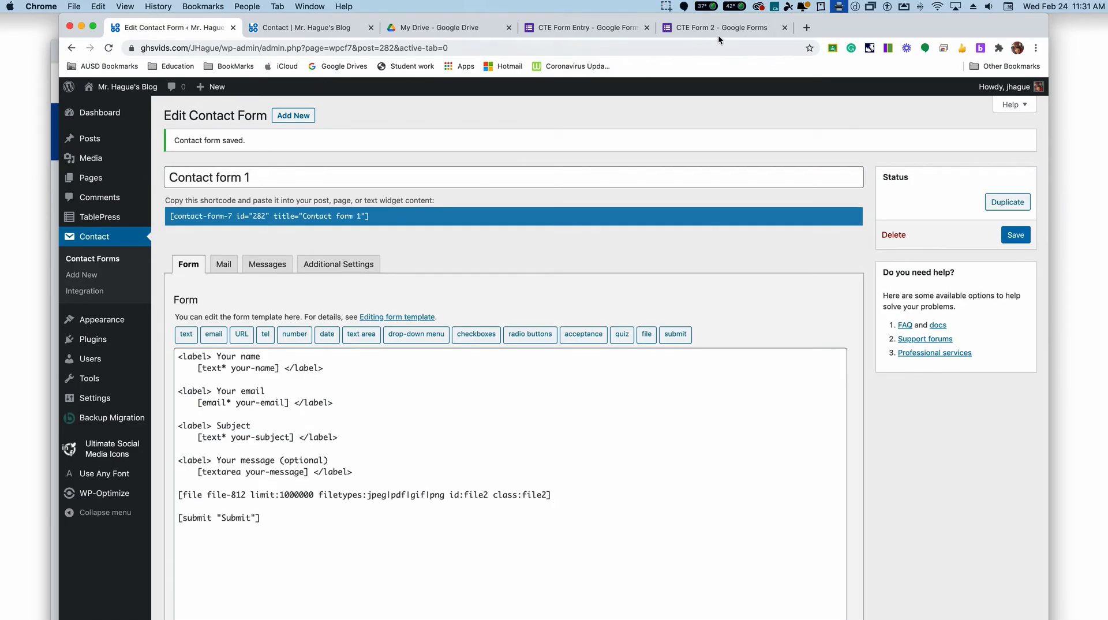
# Step: Reload the live Contact page and fill in the sender's name and email, the subject "Test" and the message "hello"
pyautogui.click(264, 26)
pyautogui.click(109, 48)
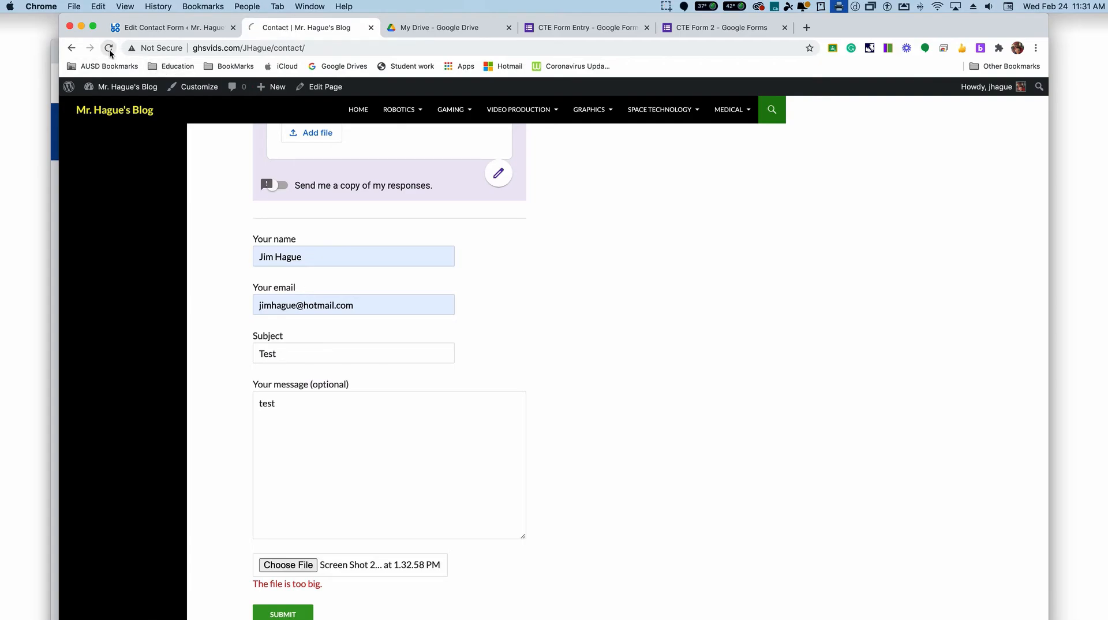
pyautogui.click(325, 257)
pyautogui.click(317, 286)
pyautogui.click(310, 352)
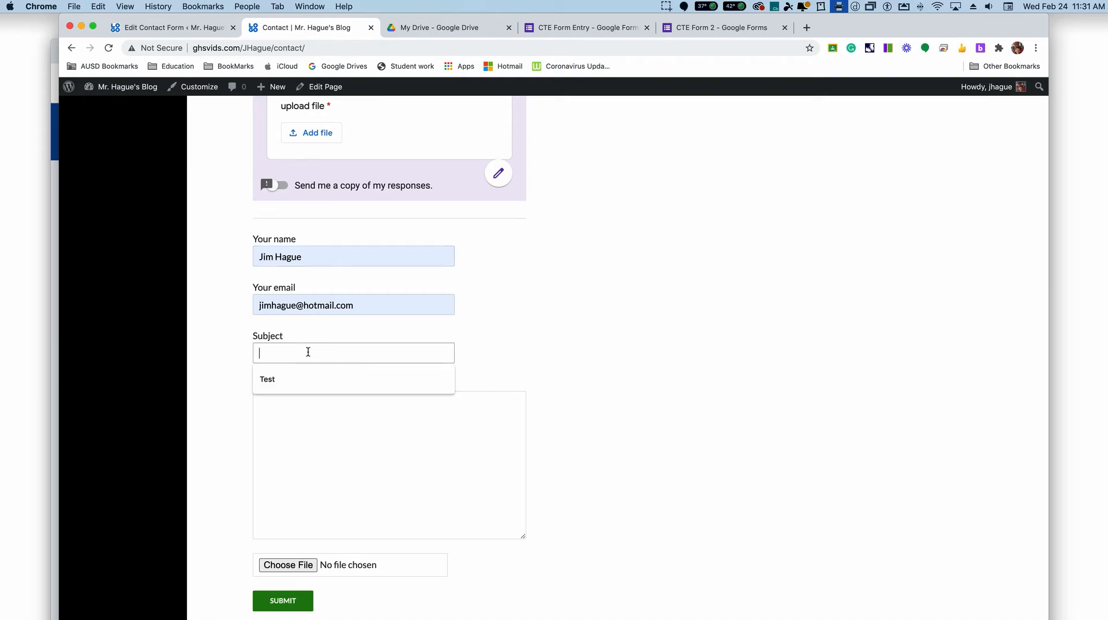
pyautogui.click(299, 375)
pyautogui.click(300, 405)
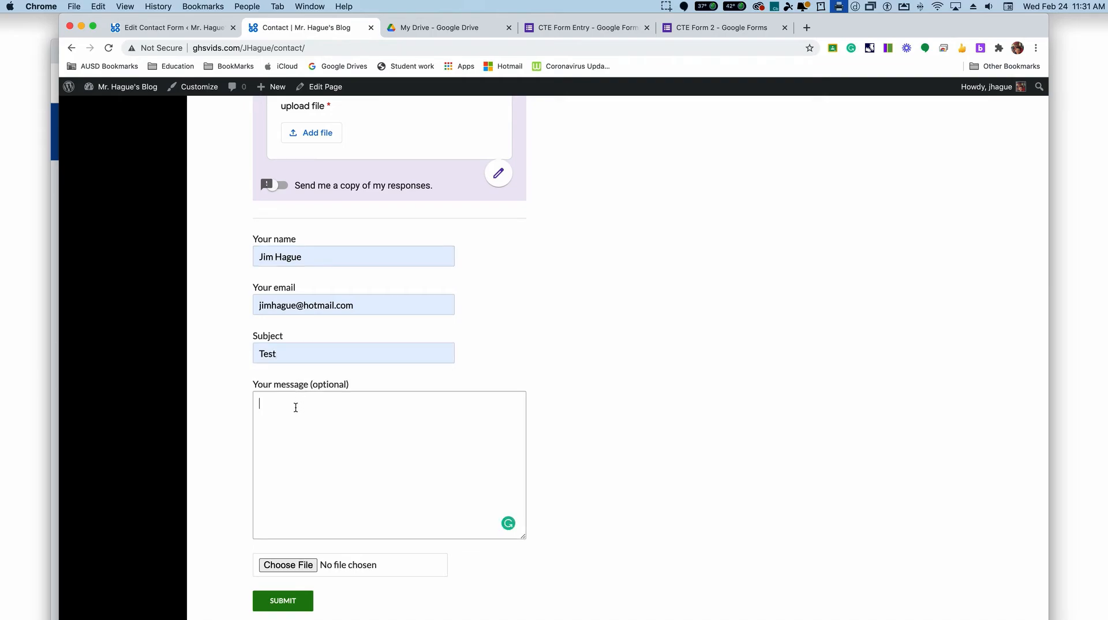
pyautogui.write('hello')
# Step: Attach the 1.32.58 PM screenshot from the desktop and submit the completed contact form
pyautogui.click(287, 565)
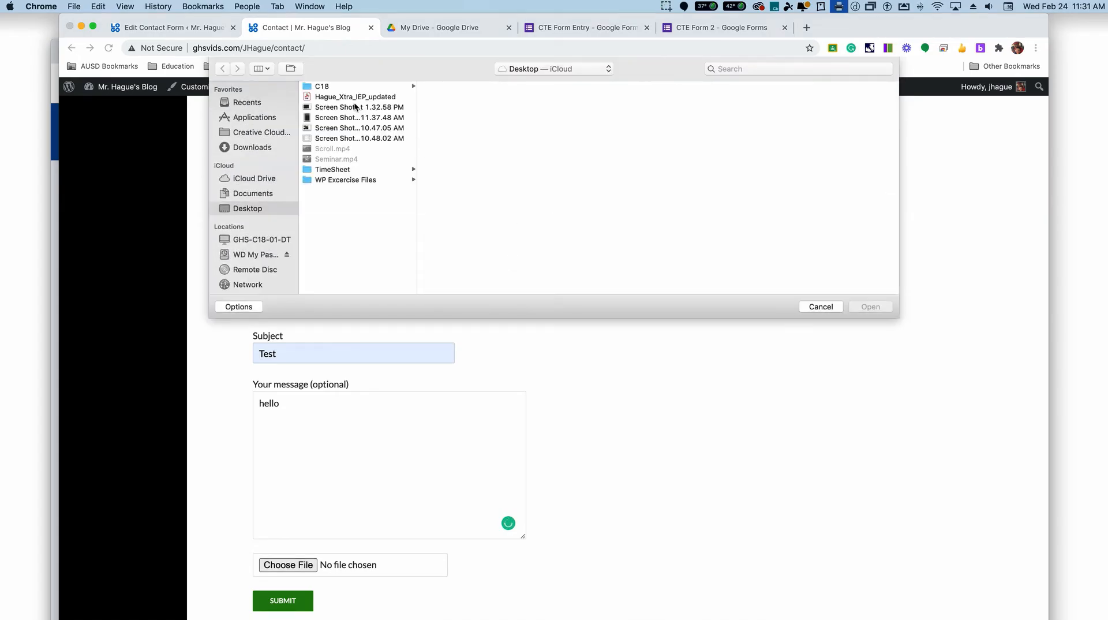
pyautogui.doubleClick(355, 107)
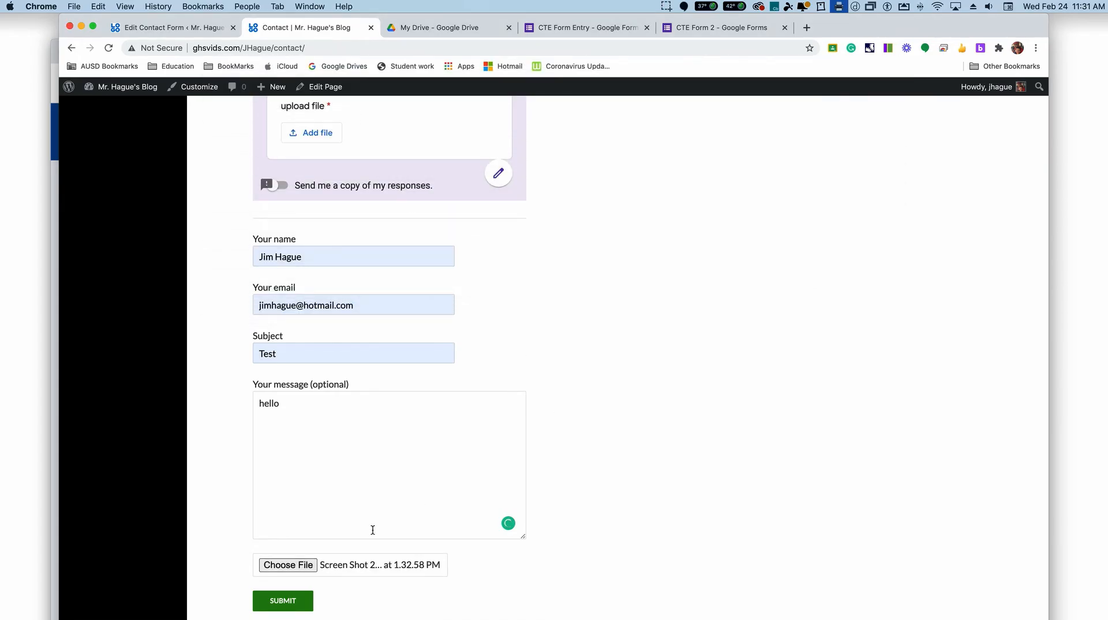
pyautogui.click(283, 601)
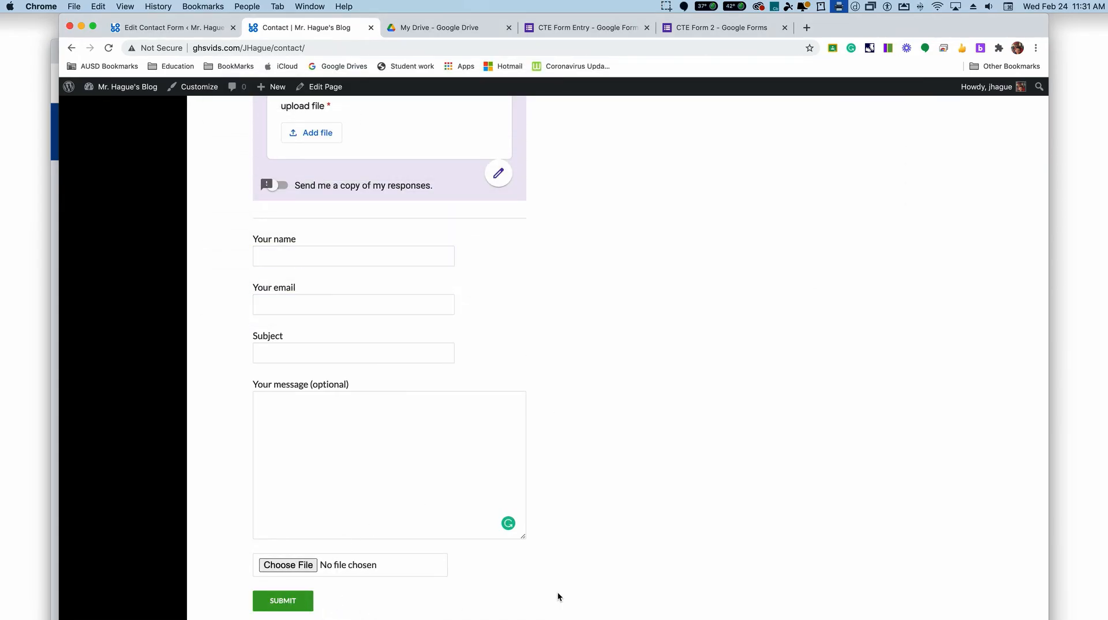
# Step: Check the response to the submitted contact form on the live Contact page
pyautogui.scroll(1, 558, 593)
pyautogui.scroll(-2, 558, 593)
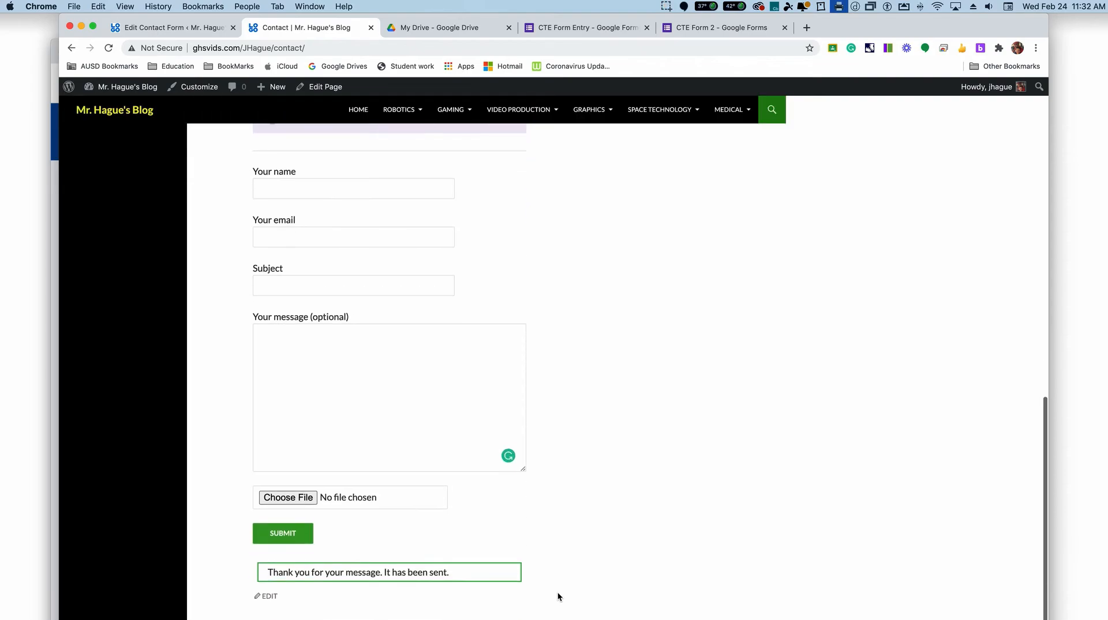
pyautogui.scroll(-1, 365, 584)
pyautogui.scroll(1, 364, 581)
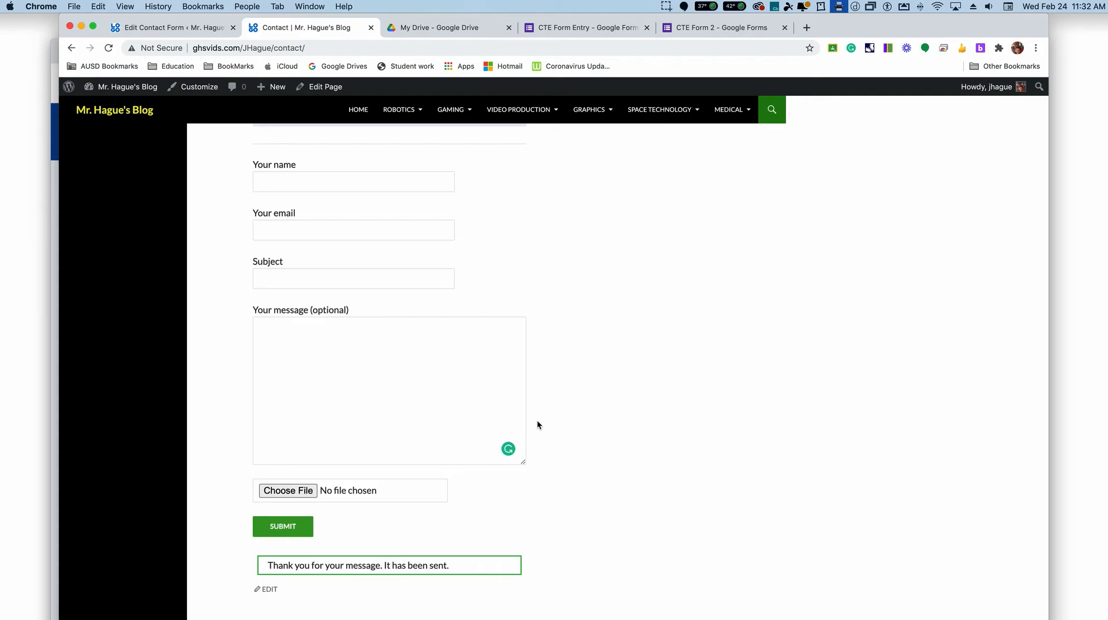
pyautogui.scroll(5, 541, 419)
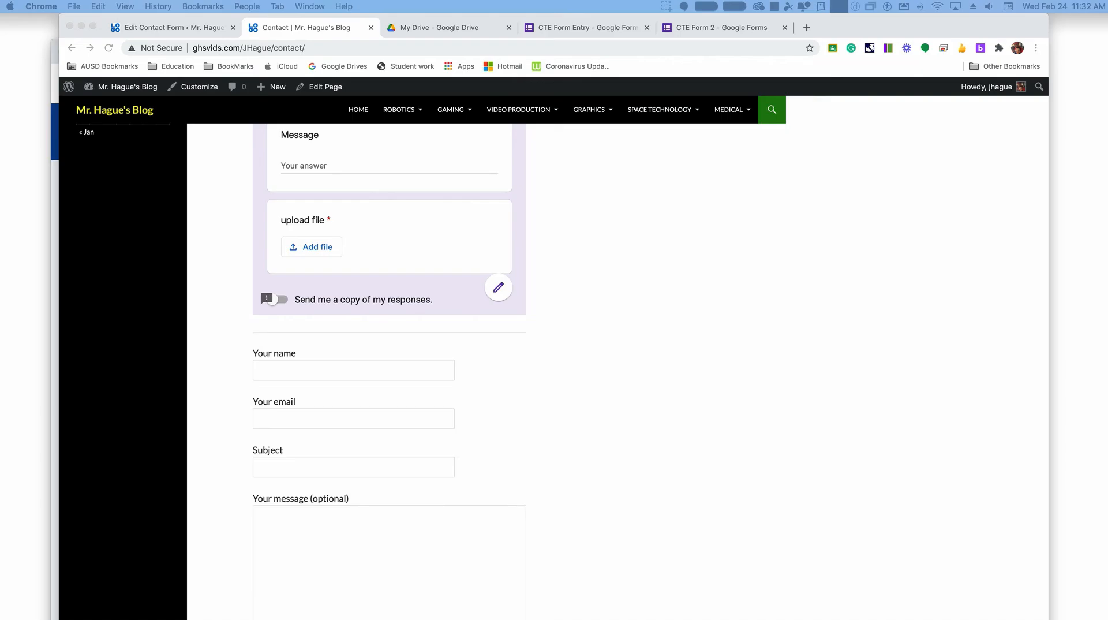
# Step: Bring up the Gmail window to check the inbox for the contact form's email, and return to the Contact page
pyautogui.moveTo(489, 3); pyautogui.dragTo(511, 62)
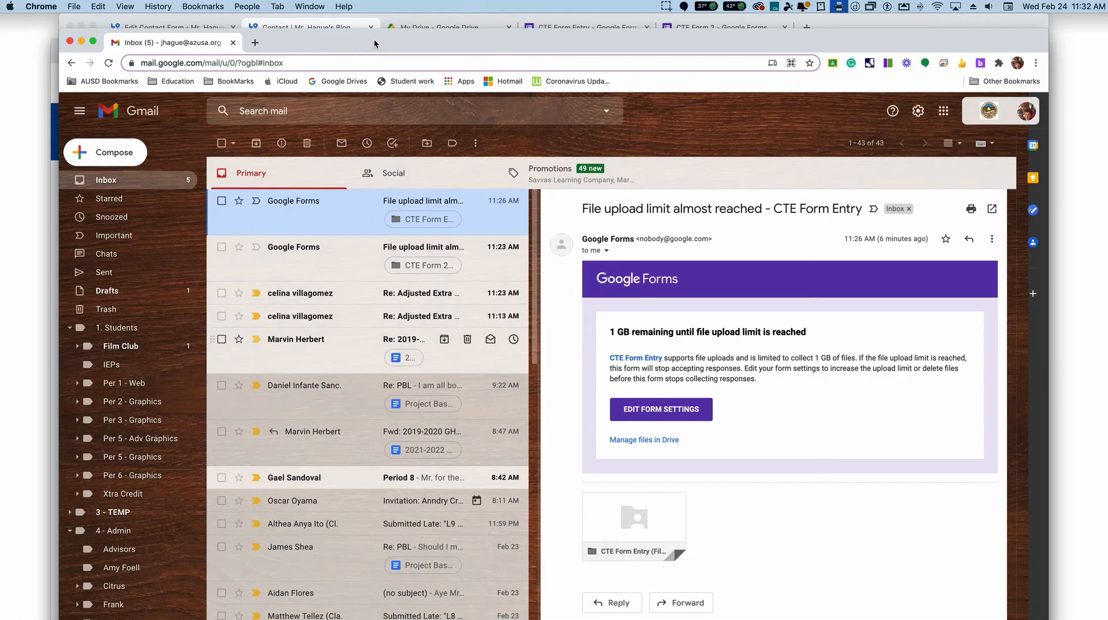
pyautogui.moveTo(378, 42); pyautogui.dragTo(453, 0)
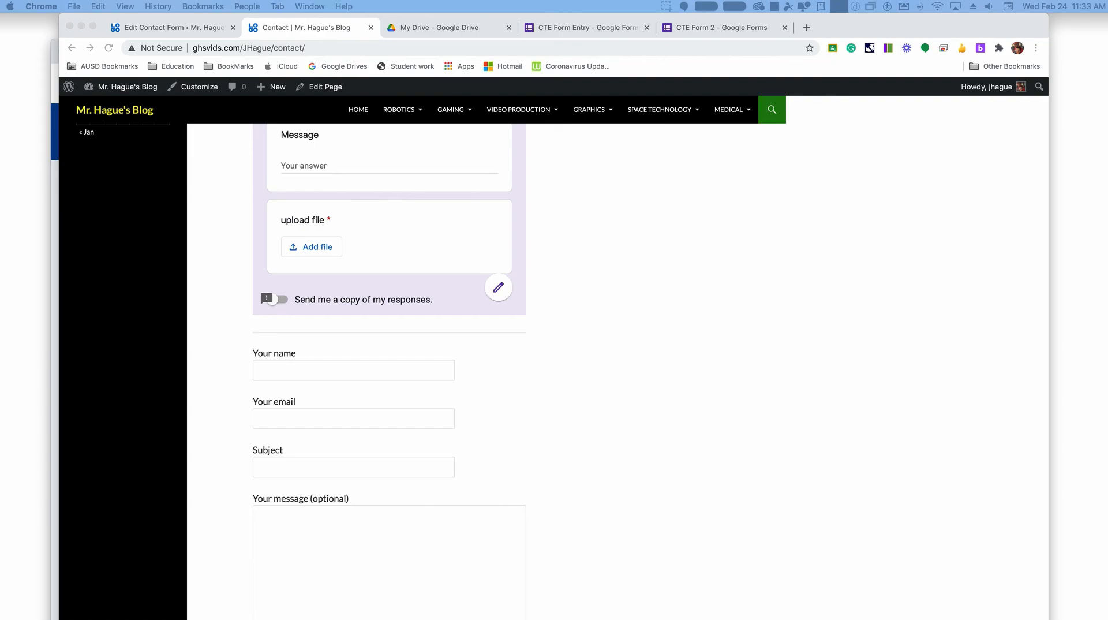
pyautogui.click(607, 395)
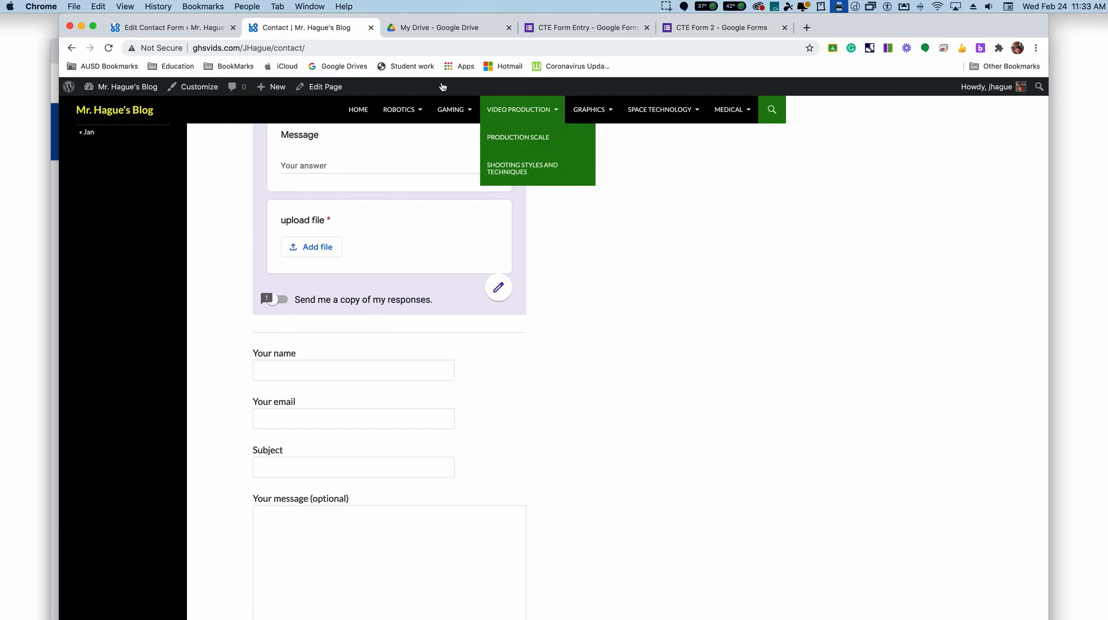
pyautogui.scroll(10, 244, 129)
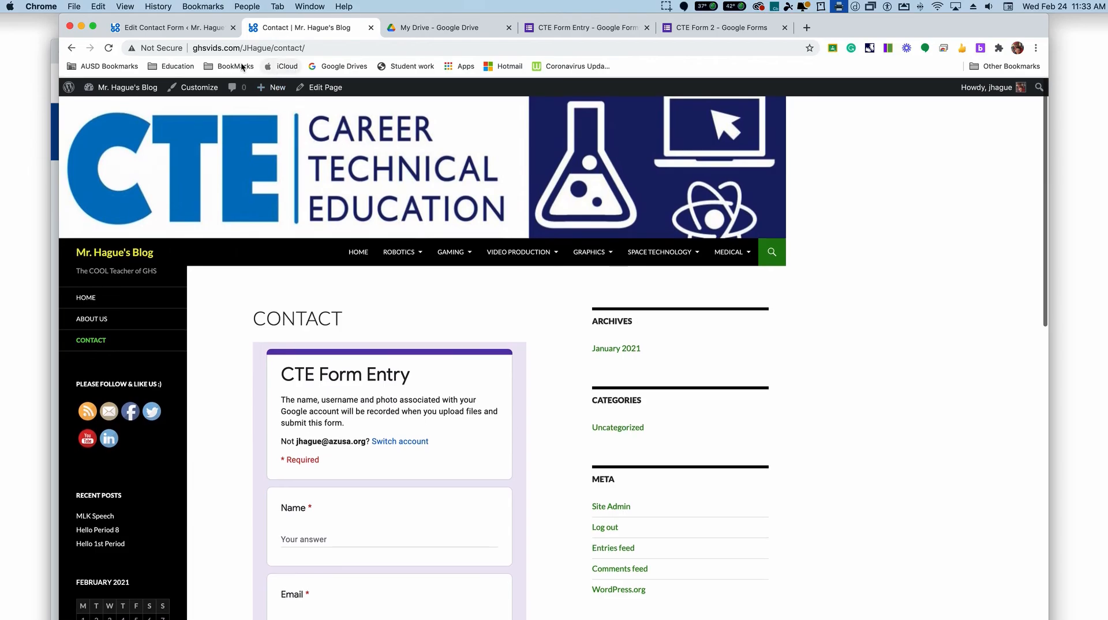
# Step: Inspect the file form-tag generator in the Contact form 1 editor and close it without inserting a tag
pyautogui.hotkey('ctrl', 'shift', 'Tab')
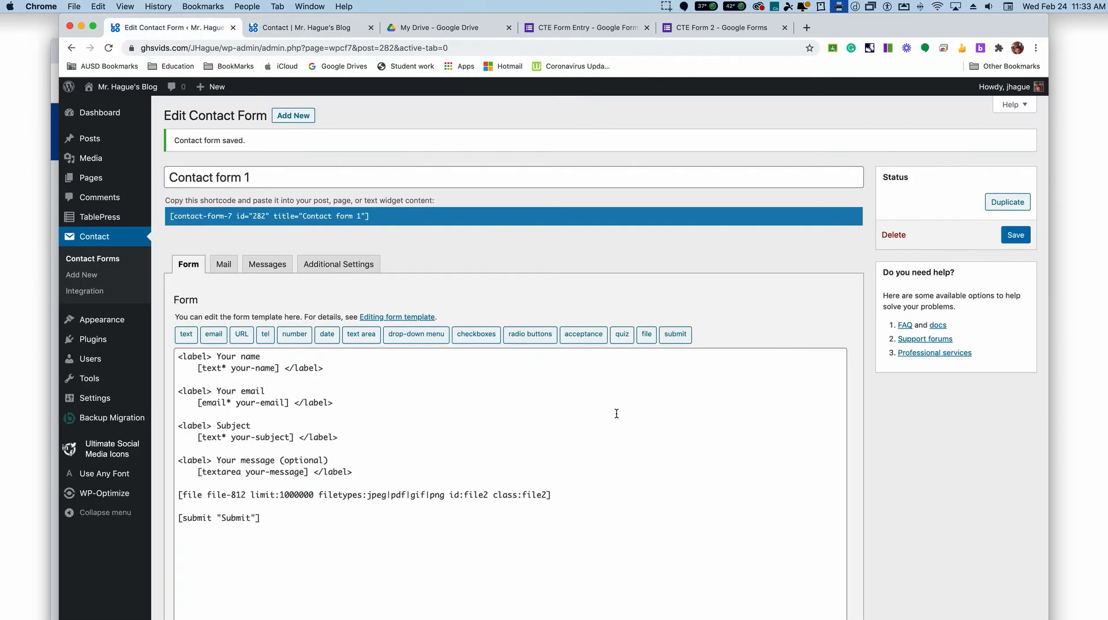
pyautogui.click(648, 335)
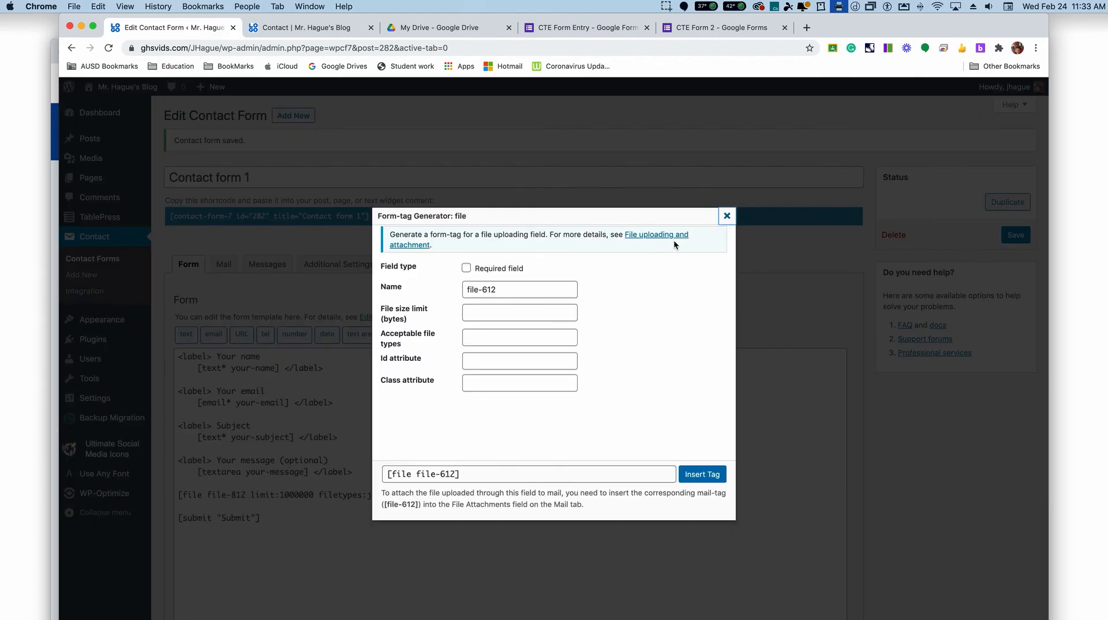
pyautogui.click(727, 217)
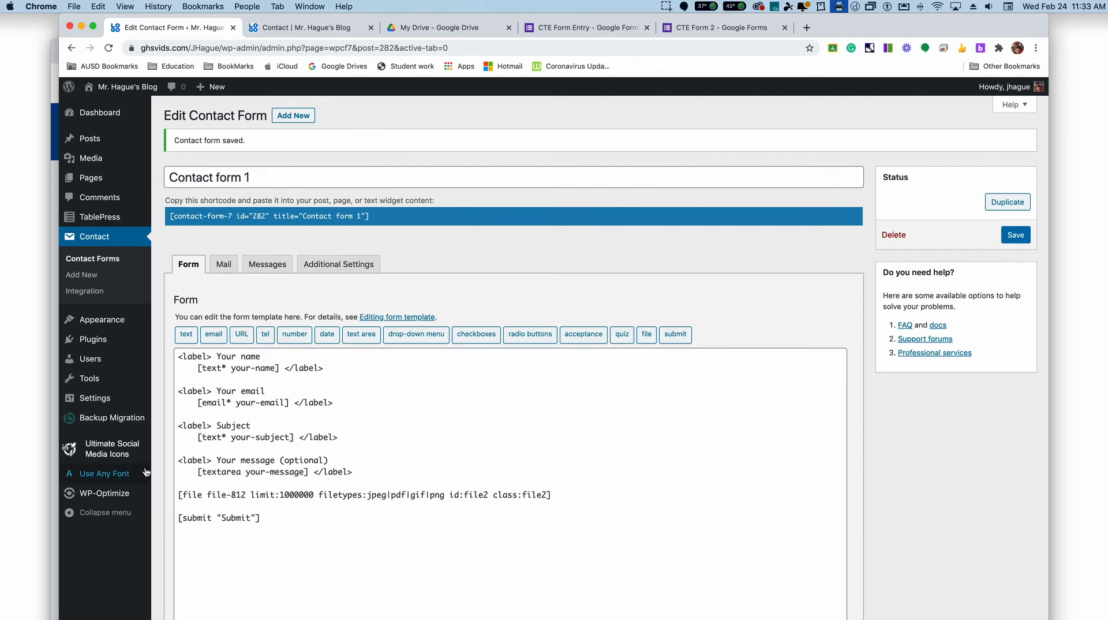
pyautogui.scroll(-1, 365, 472)
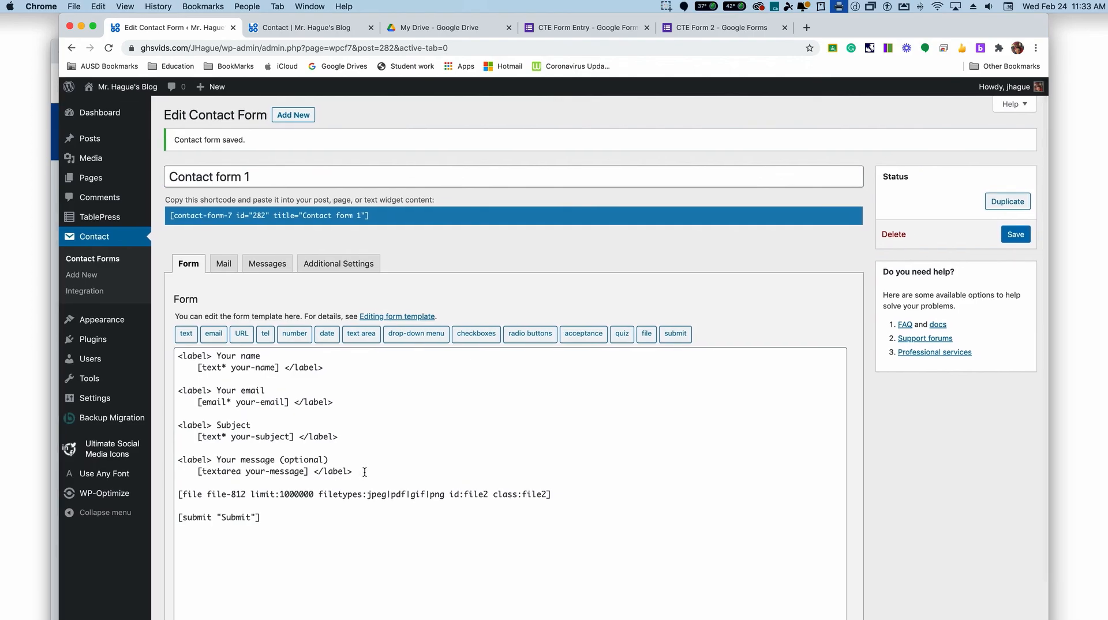
# Step: Examine the recipient and other mail template fields of Contact form 1
pyautogui.click(224, 265)
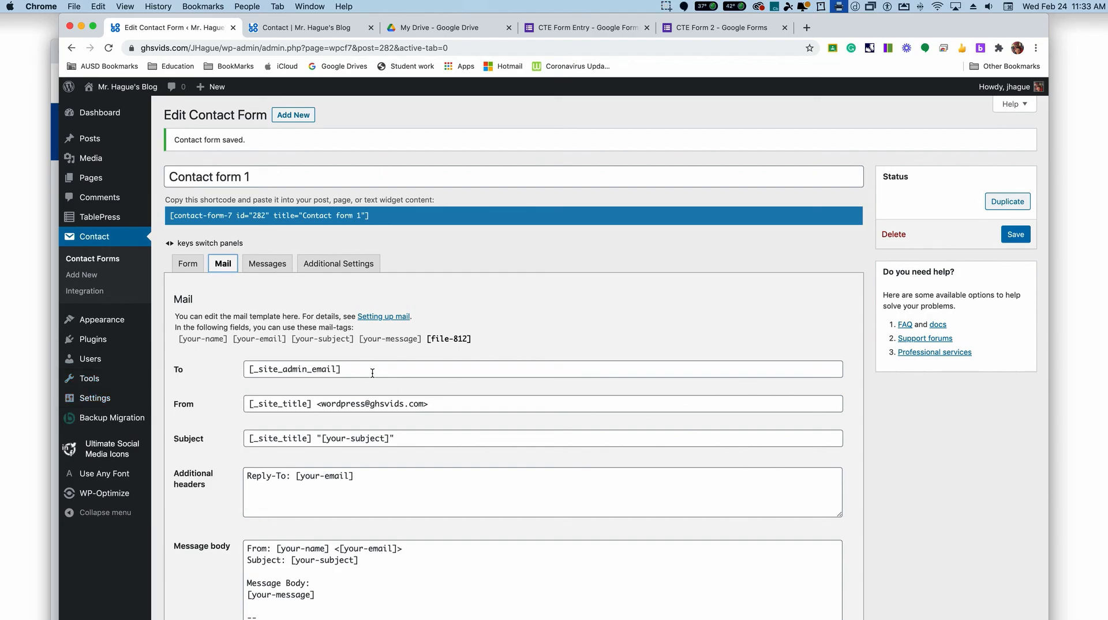
pyautogui.scroll(1, 302, 447)
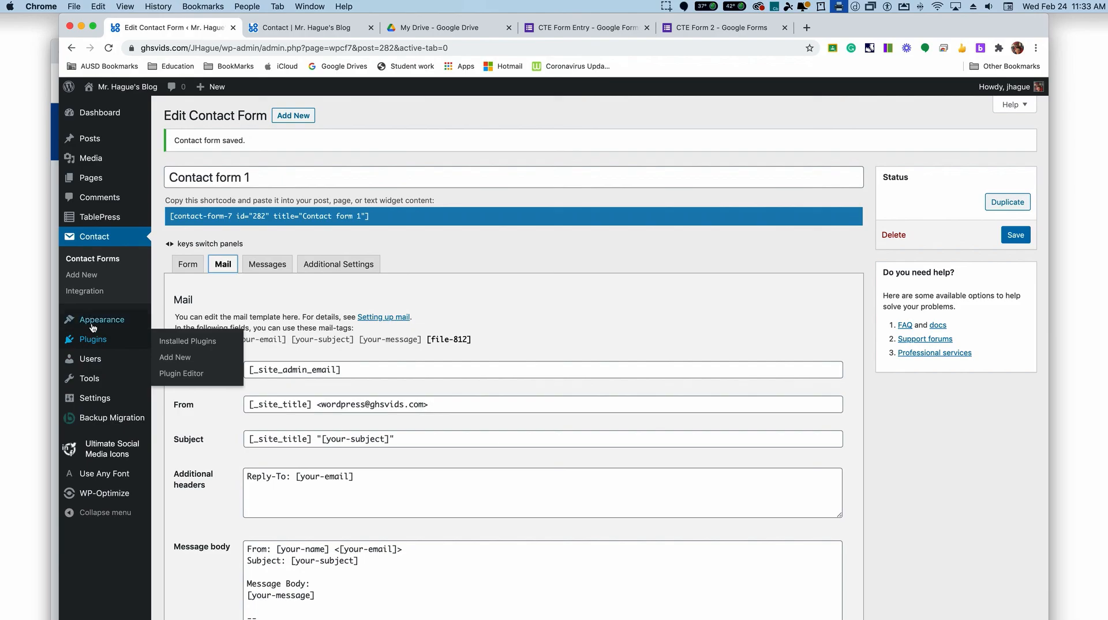
pyautogui.scroll(-1, 103, 369)
# Step: Open the site's General Settings and highlight the Administration Email Address that the form's mail uses
pyautogui.moveTo(96, 399)
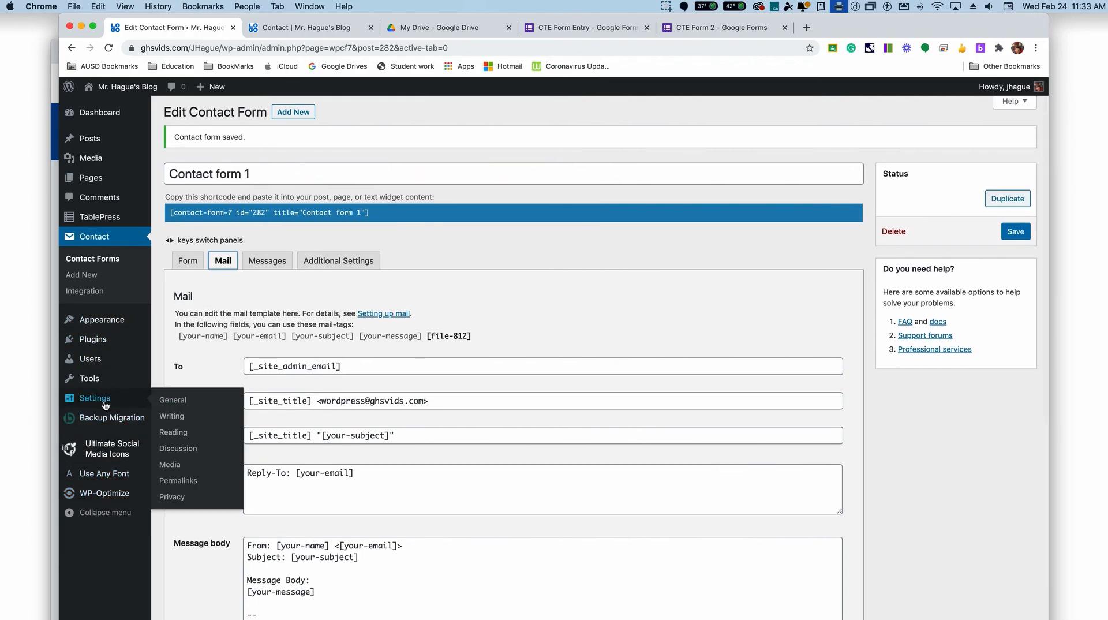
pyautogui.click(173, 401)
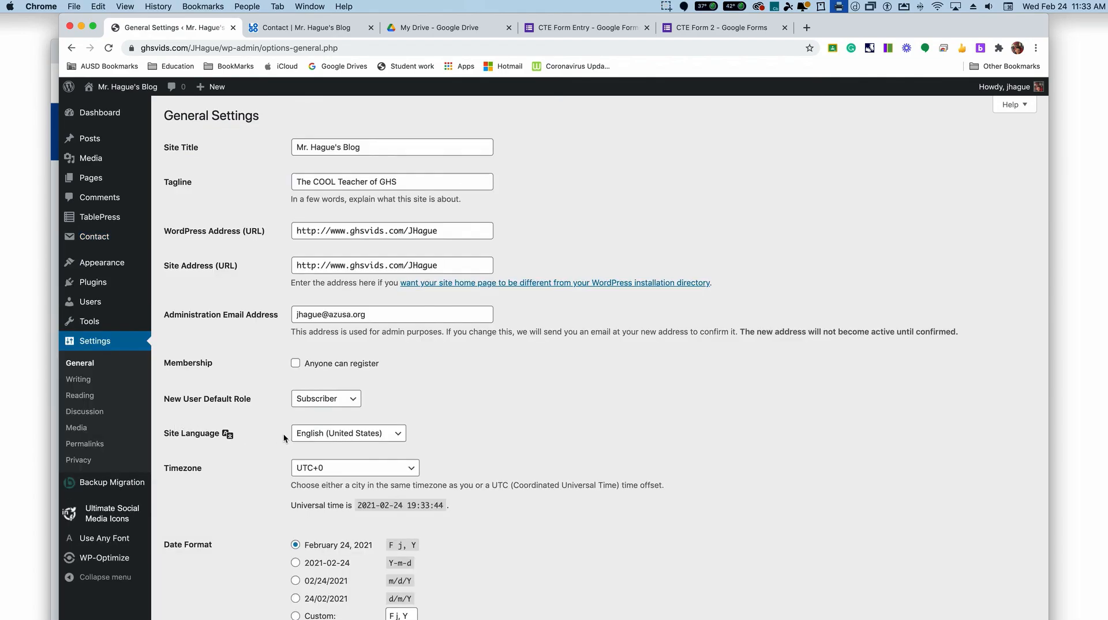
pyautogui.scroll(-8, 412, 282)
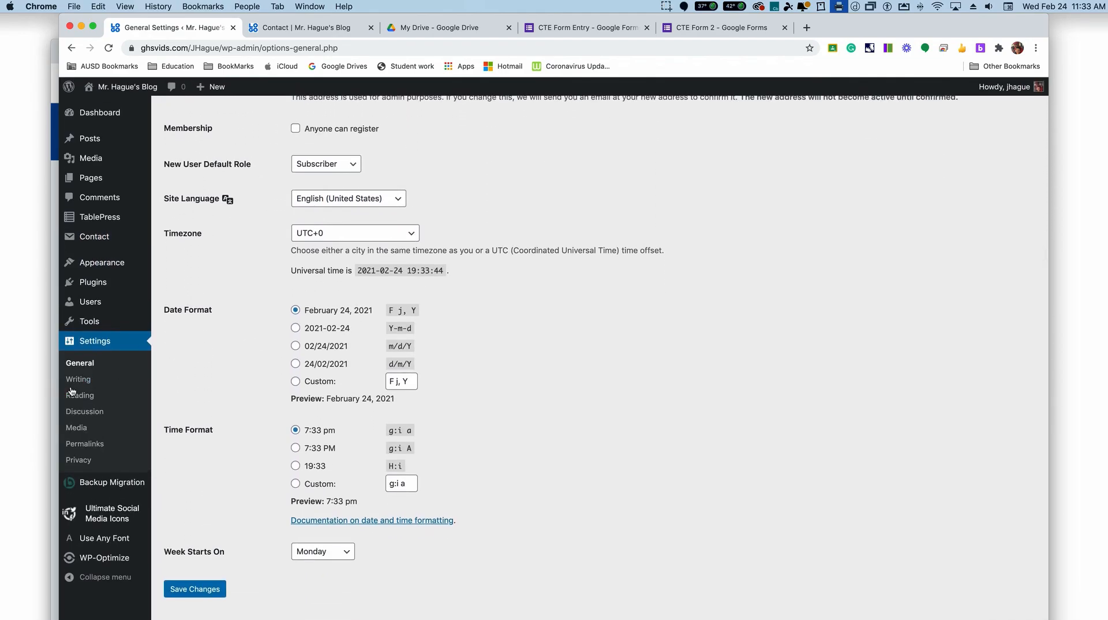
pyautogui.scroll(3, 86, 404)
pyautogui.moveTo(95, 325)
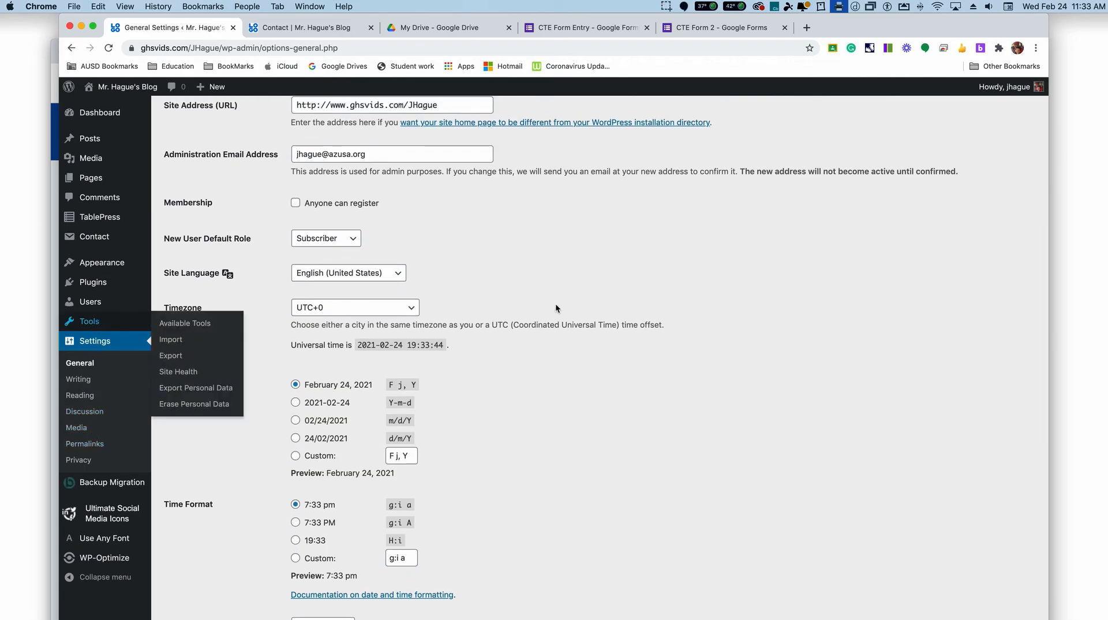
pyautogui.click(375, 154)
pyautogui.press('super+a')
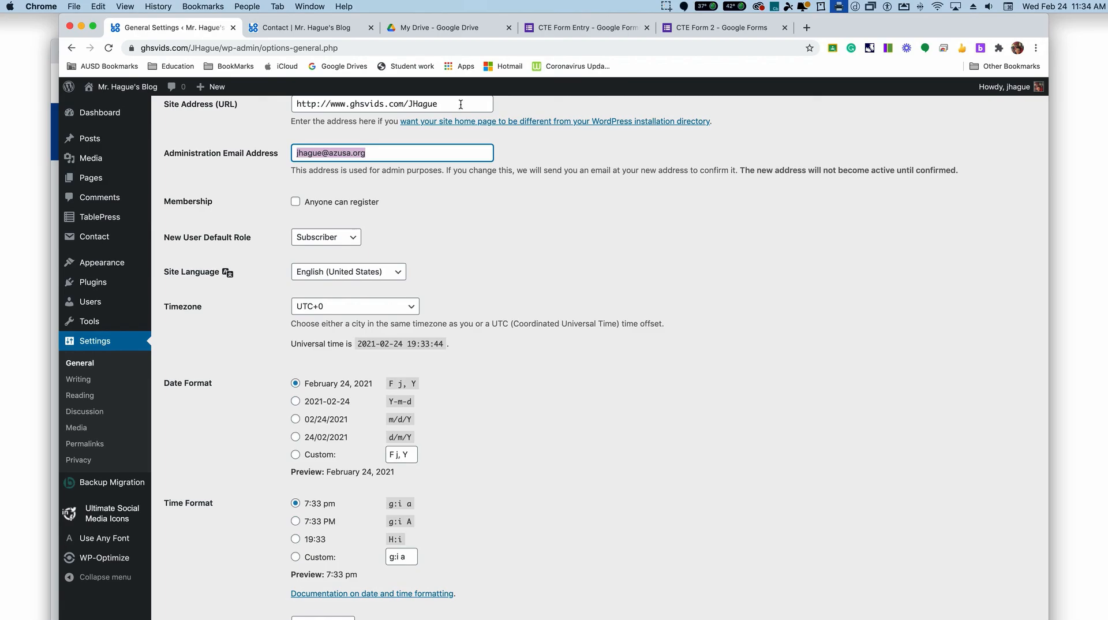
# Step: Return to the live Contact page and review the embedded Google Form and the contact form beneath it
pyautogui.scroll(1, 753, 263)
pyautogui.moveTo(853, 26); pyautogui.dragTo(800, 29)
pyautogui.click(278, 35)
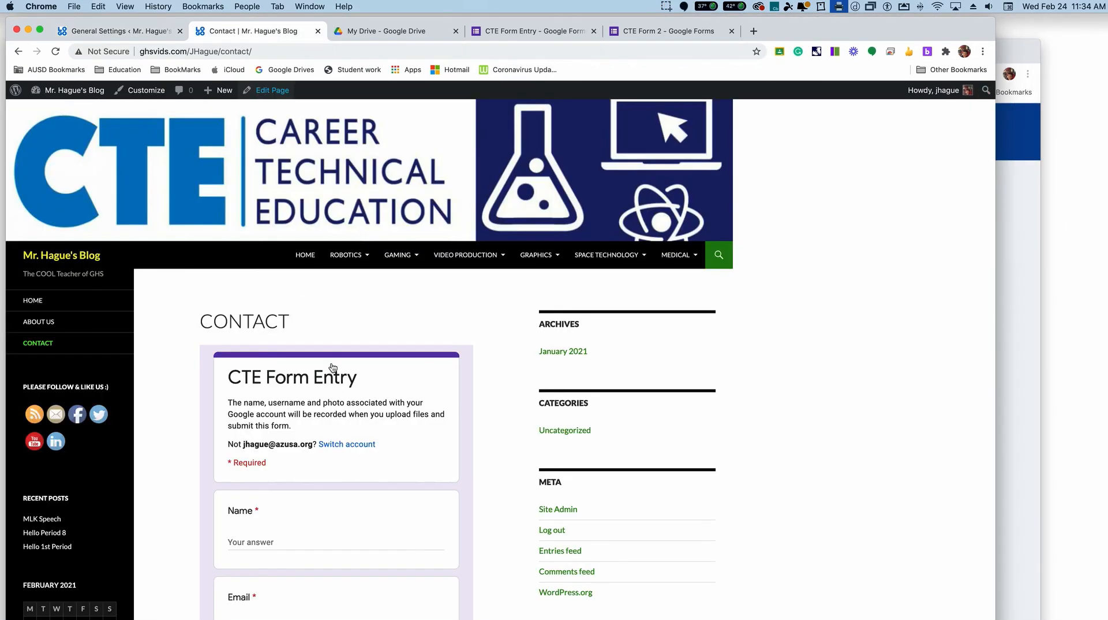
pyautogui.scroll(-10, 336, 378)
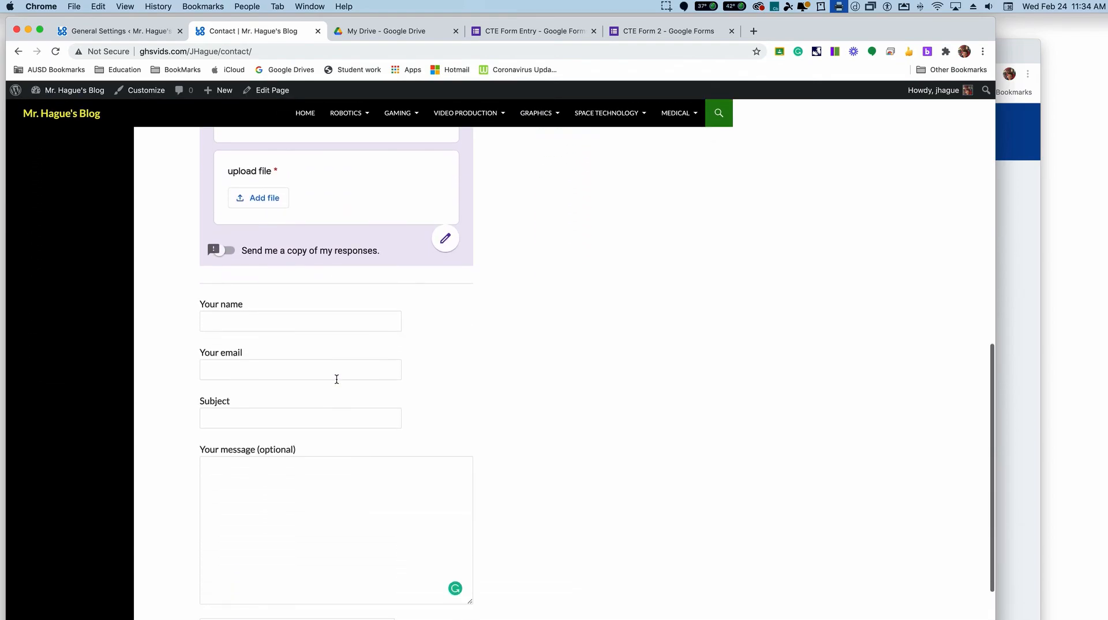
pyautogui.scroll(15, 336, 378)
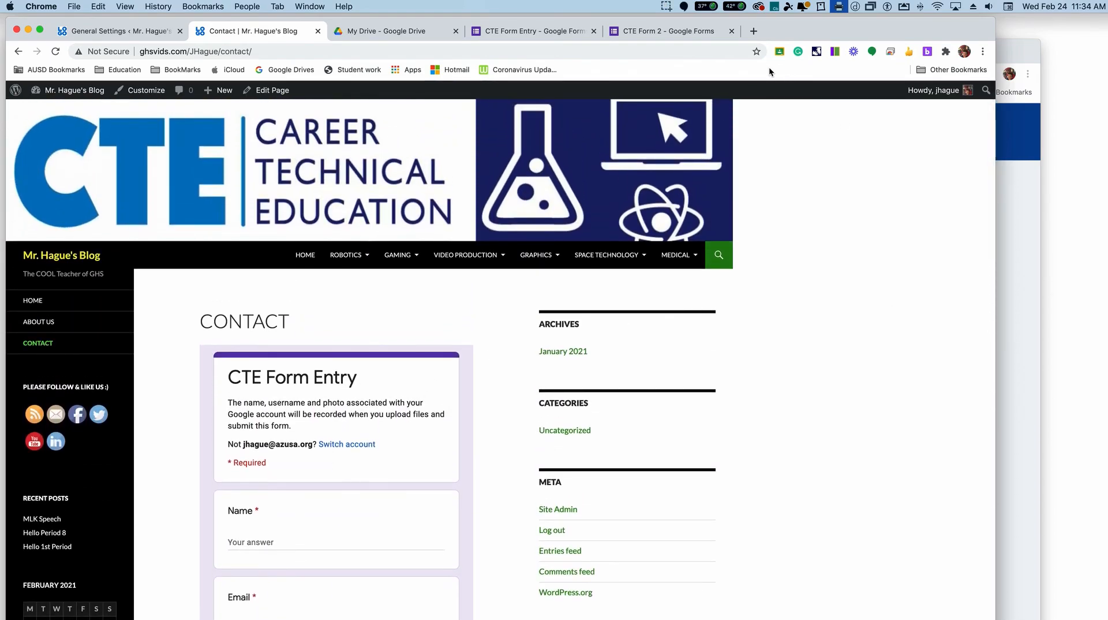